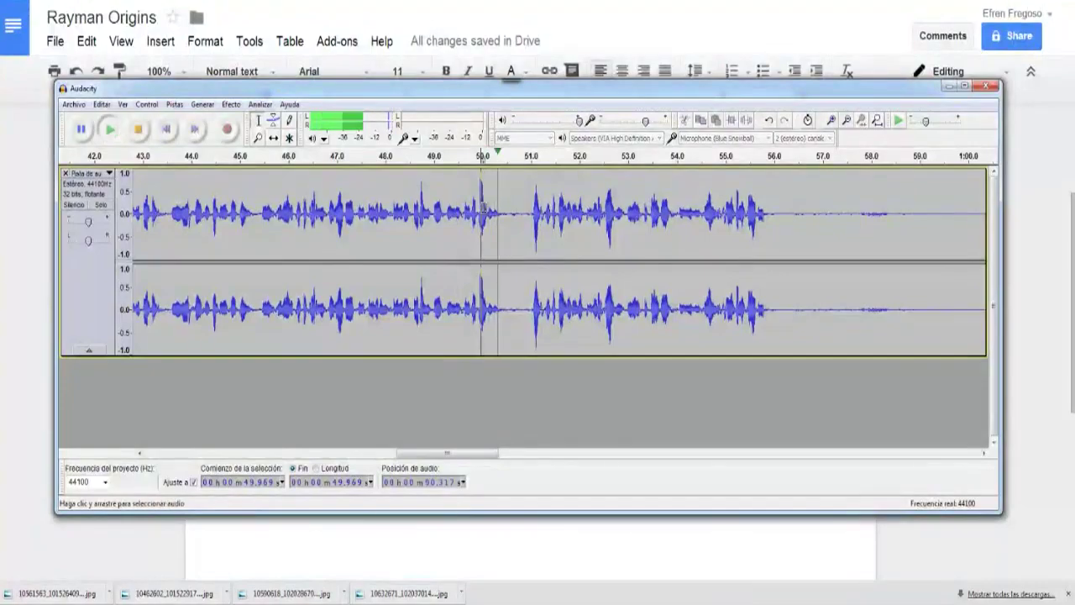
Delete the silent pause from about 50.4 to 50.9 s and the long unwanted stretch starting at about 55.4 s
{"action": "key", "text": "space"}
{"action": "left_click_drag", "start_coordinate": [505, 208], "coordinate": [523, 206]}
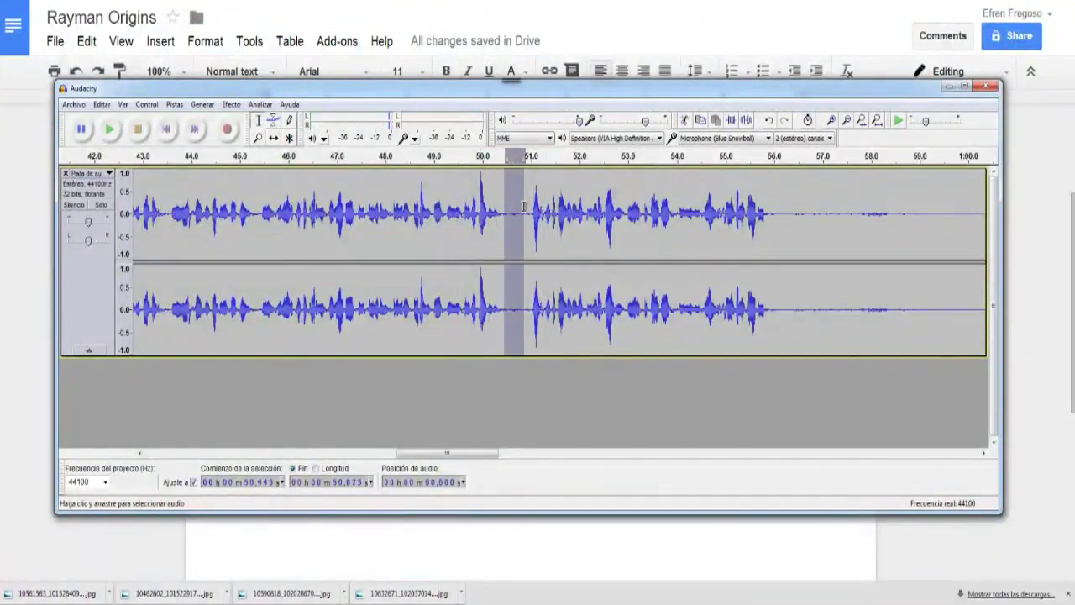
{"action": "left_click", "coordinate": [715, 208]}
{"action": "key", "text": "space"}
{"action": "left_click_drag", "start_coordinate": [470, 454], "coordinate": [528, 456]}
{"action": "key", "text": "space"}
{"action": "left_click_drag", "start_coordinate": [269, 209], "coordinate": [788, 200]}
{"action": "key", "text": "Delete"}
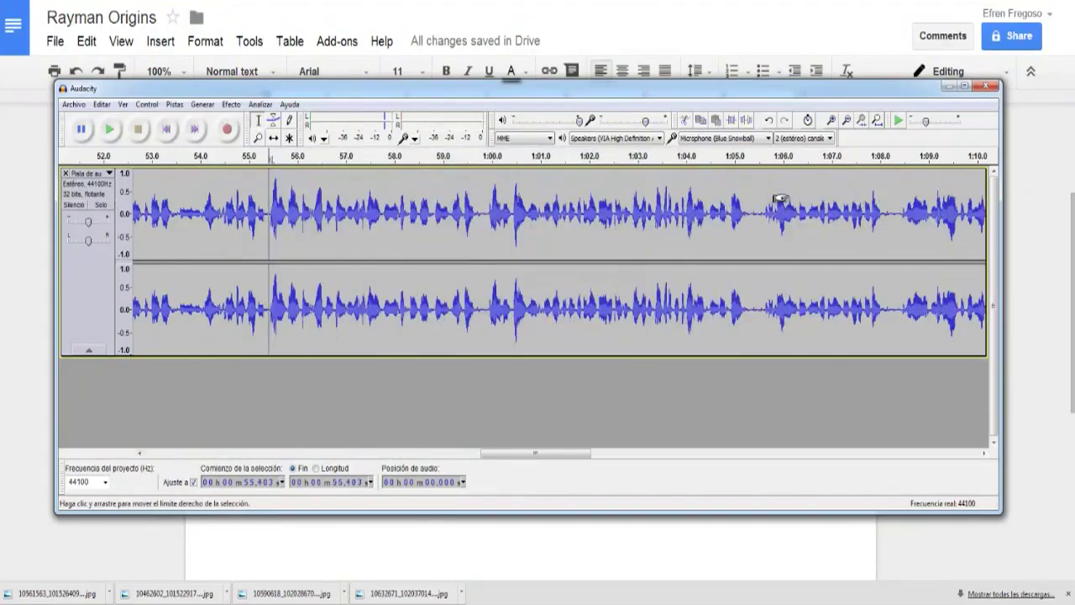
Delete the short pause from about 59.7 to 59.9 s and play back the join from about 58.9 s
{"action": "key", "text": "space"}
{"action": "left_click_drag", "start_coordinate": [529, 454], "coordinate": [541, 454]}
{"action": "left_click", "coordinate": [388, 210]}
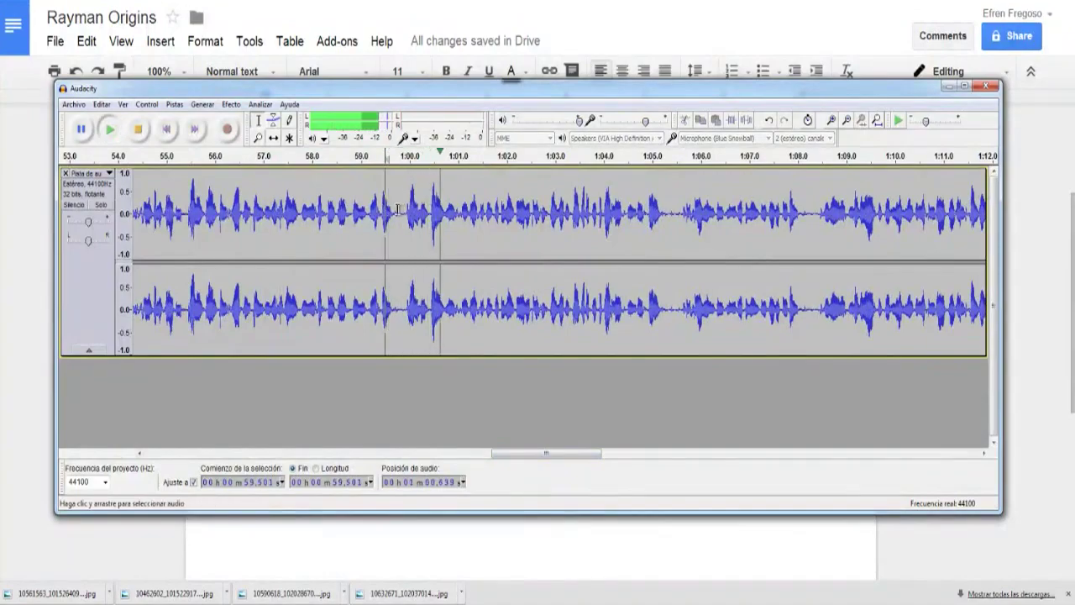
{"action": "key", "text": "space"}
{"action": "left_click_drag", "start_coordinate": [397, 209], "coordinate": [406, 209]}
{"action": "key", "text": "Delete"}
{"action": "key", "text": "space"}
{"action": "mouse_move", "coordinate": [529, 453]}
{"action": "left_mouse_down"}
{"action": "mouse_move", "coordinate": [547, 456]}
{"action": "mouse_move", "coordinate": [509, 461]}
{"action": "left_mouse_up"}
{"action": "left_click", "coordinate": [220, 294]}
{"action": "key", "text": "space"}
{"action": "key", "text": "space"}
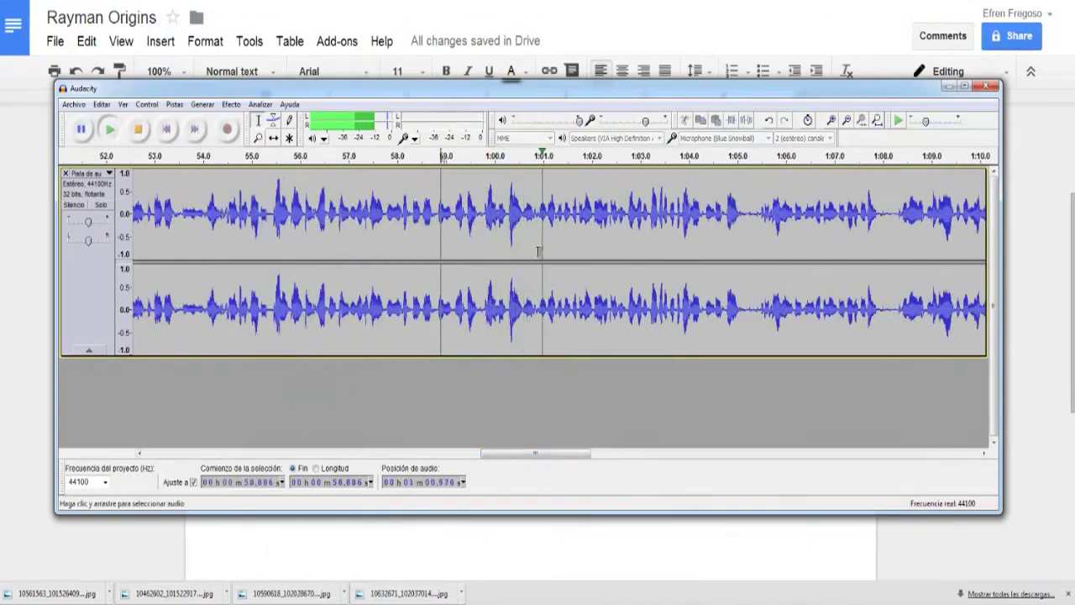
Delete the short pauses at about 1:05.2 to 1:05.4 and about 1:07.8 to 1:08.0 in the voice track
{"action": "left_click_drag", "start_coordinate": [570, 455], "coordinate": [612, 454]}
{"action": "left_click", "coordinate": [641, 244]}
{"action": "left_click", "coordinate": [415, 210]}
{"action": "left_click_drag", "start_coordinate": [286, 208], "coordinate": [274, 208]}
{"action": "key", "text": "Delete"}
{"action": "left_click_drag", "start_coordinate": [401, 209], "coordinate": [408, 209]}
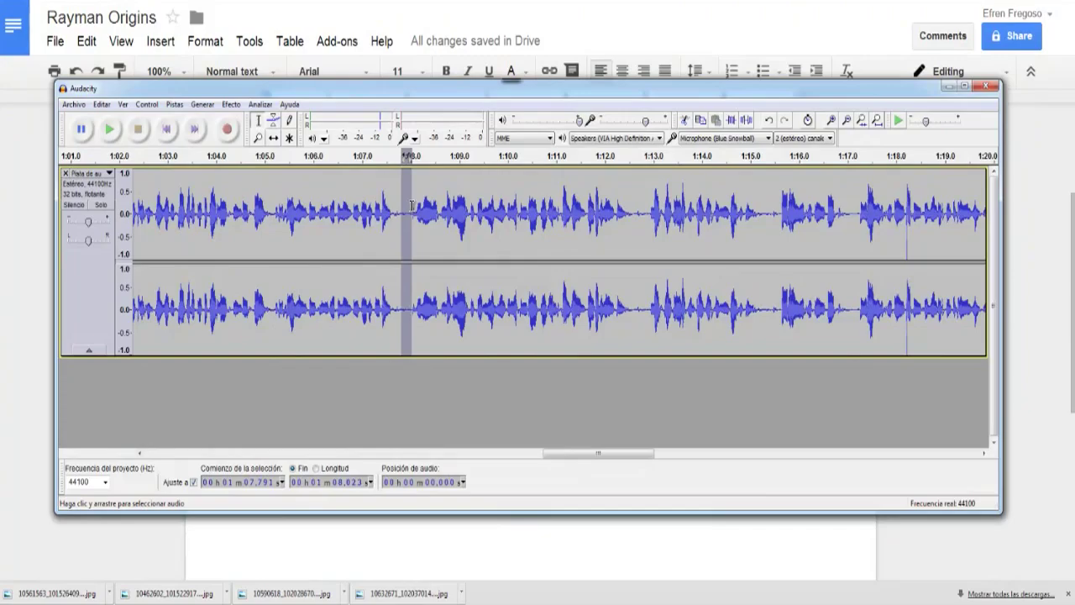
{"action": "key", "text": "Delete"}
Play the narration up to the pause after 1:12 and delete the silence from about 1:12.4 to 1:12.7
{"action": "key", "text": "space"}
{"action": "left_click_drag", "start_coordinate": [583, 453], "coordinate": [599, 454]}
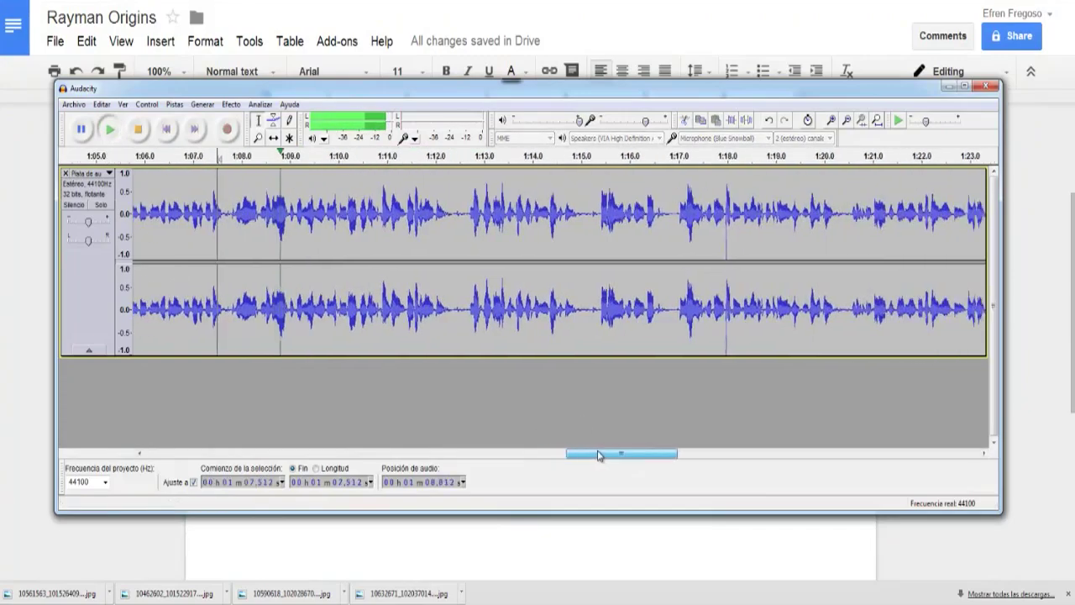
{"action": "key", "text": "space"}
{"action": "left_click", "coordinate": [456, 205]}
{"action": "key", "text": "space"}
{"action": "left_click", "coordinate": [432, 209]}
{"action": "key", "text": "space"}
{"action": "key", "text": "space"}
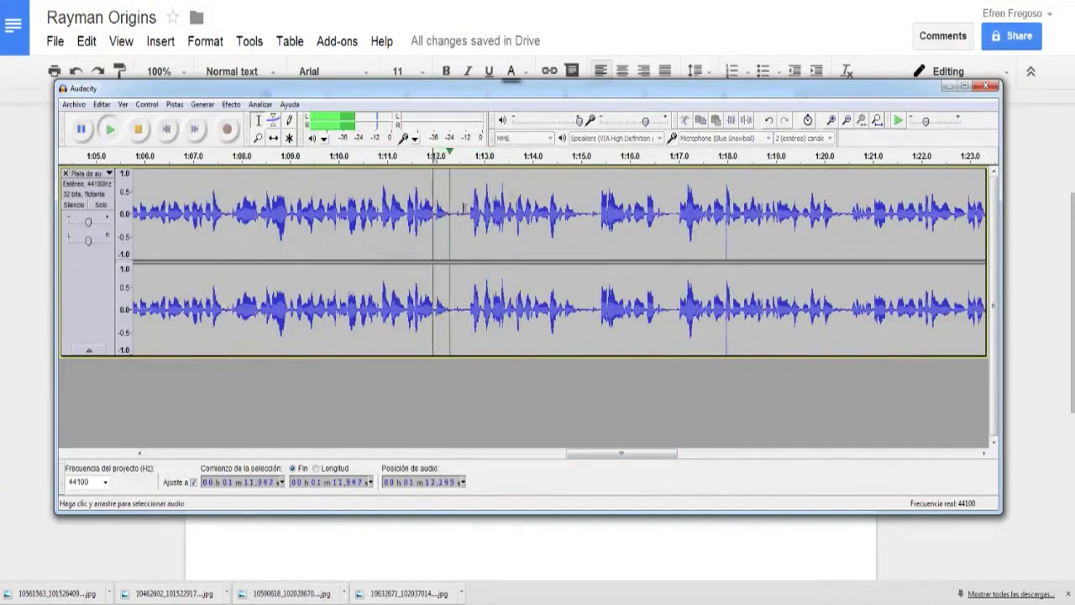
{"action": "key", "text": "space"}
{"action": "left_click_drag", "start_coordinate": [453, 208], "coordinate": [470, 208]}
{"action": "key", "text": "Delete"}
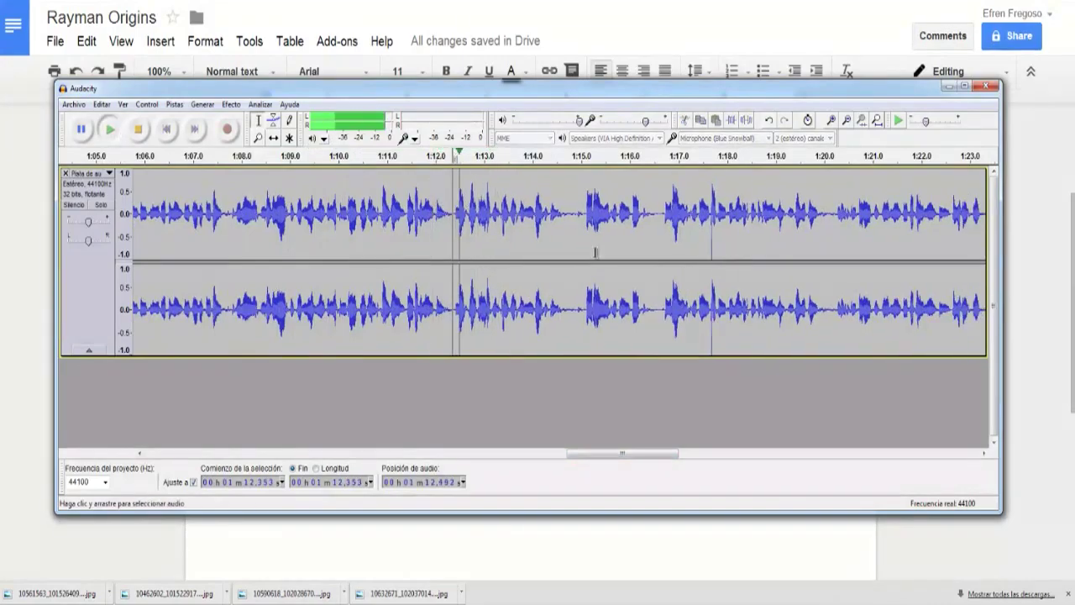
Play the narration from about 1:14.2 and delete the silent gap from about 1:14.6 to 1:15.1
{"action": "left_click_drag", "start_coordinate": [600, 453], "coordinate": [618, 453]}
{"action": "left_click", "coordinate": [410, 197]}
{"action": "key", "text": "space"}
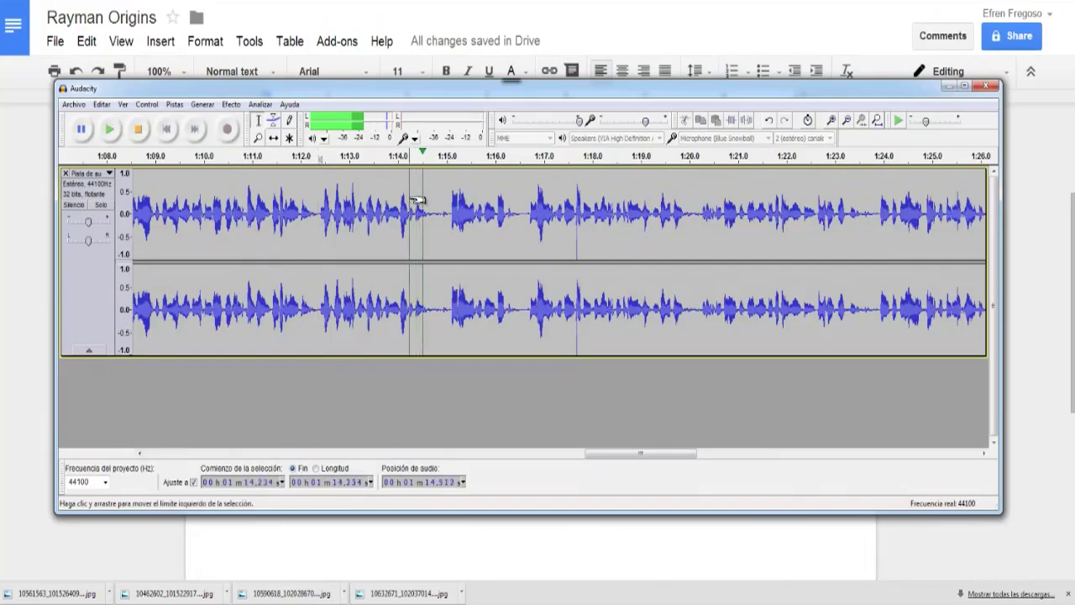
{"action": "key", "text": "space"}
{"action": "left_click_drag", "start_coordinate": [427, 210], "coordinate": [450, 210]}
{"action": "key", "text": "Delete"}
Listen to the phrase after the last cut and delete it, from about 1:14.6 to 1:16.3
{"action": "key", "text": "space"}
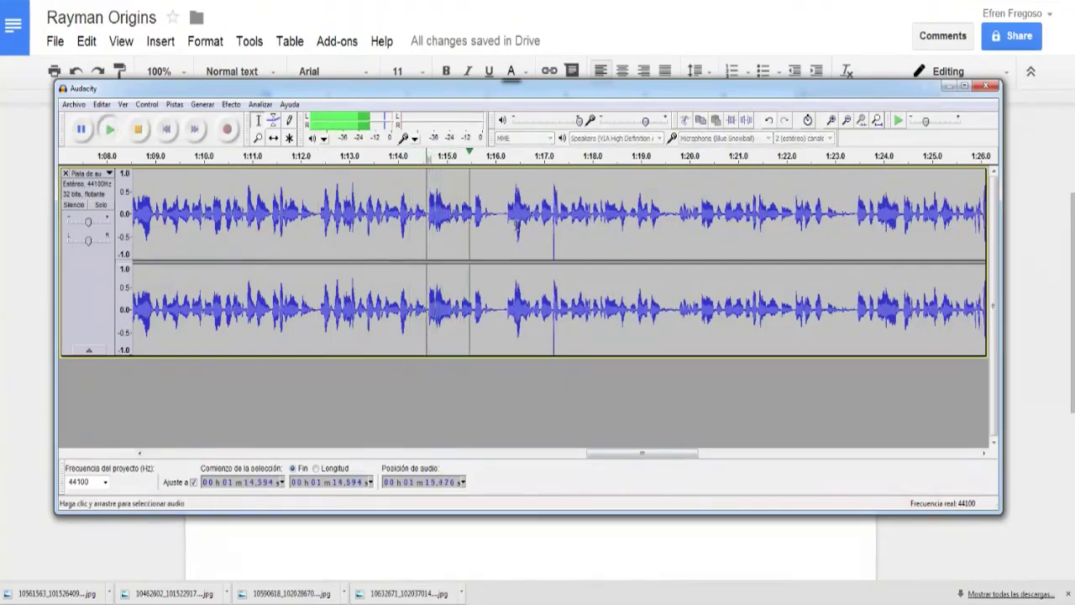
{"action": "left_click_drag", "start_coordinate": [429, 204], "coordinate": [510, 199]}
{"action": "key", "text": "space"}
{"action": "key", "text": "Delete"}
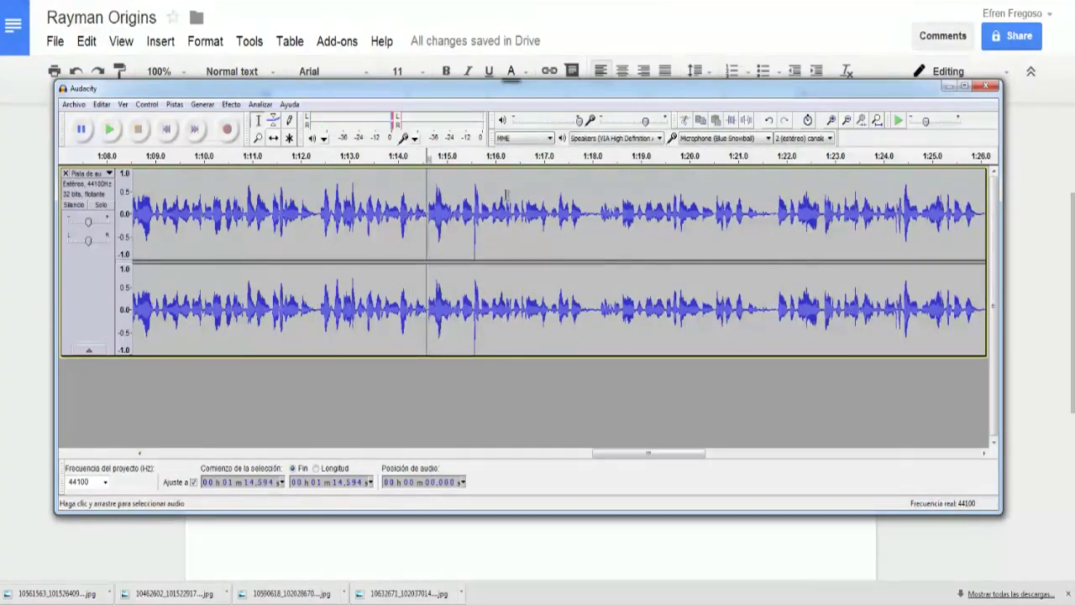
Play on from the last cut and delete the short pause from about 1:17.9 to 1:18.1
{"action": "key", "text": "space"}
{"action": "left_click_drag", "start_coordinate": [614, 454], "coordinate": [641, 455]}
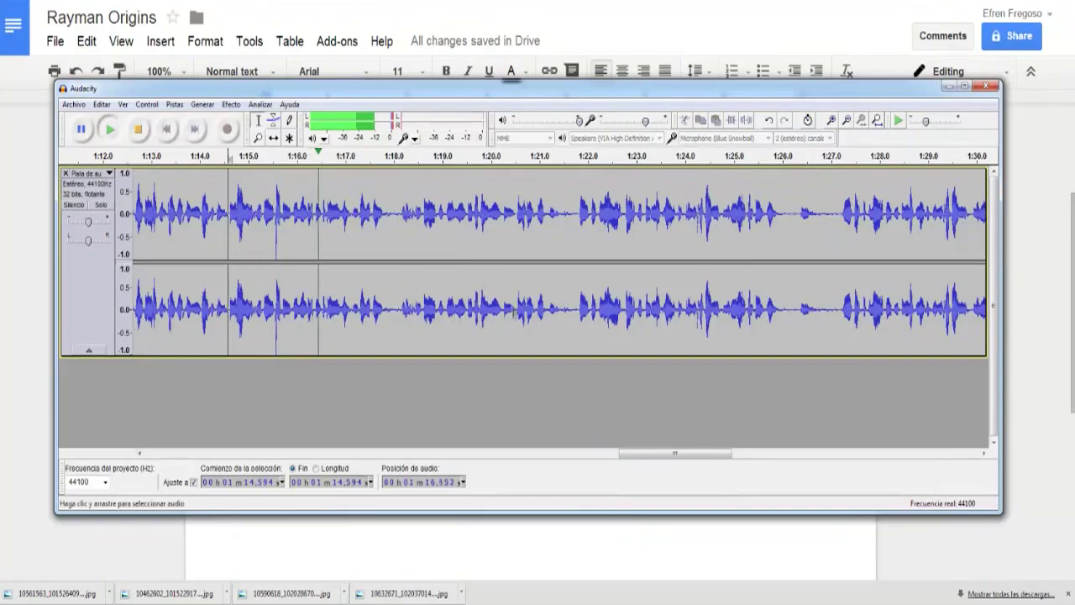
{"action": "left_click_drag", "start_coordinate": [387, 204], "coordinate": [397, 200]}
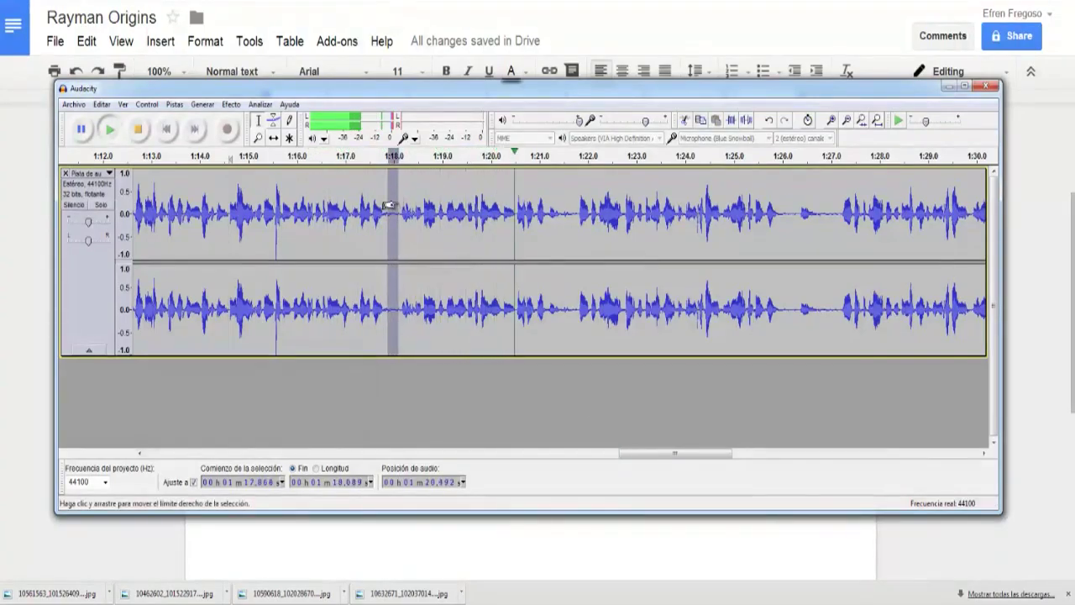
{"action": "key", "text": "space"}
{"action": "key", "text": "Delete"}
Play on from about 1:17.9 and delete part of the pause from about 1:21.2 to 1:21.5
{"action": "key", "text": "space"}
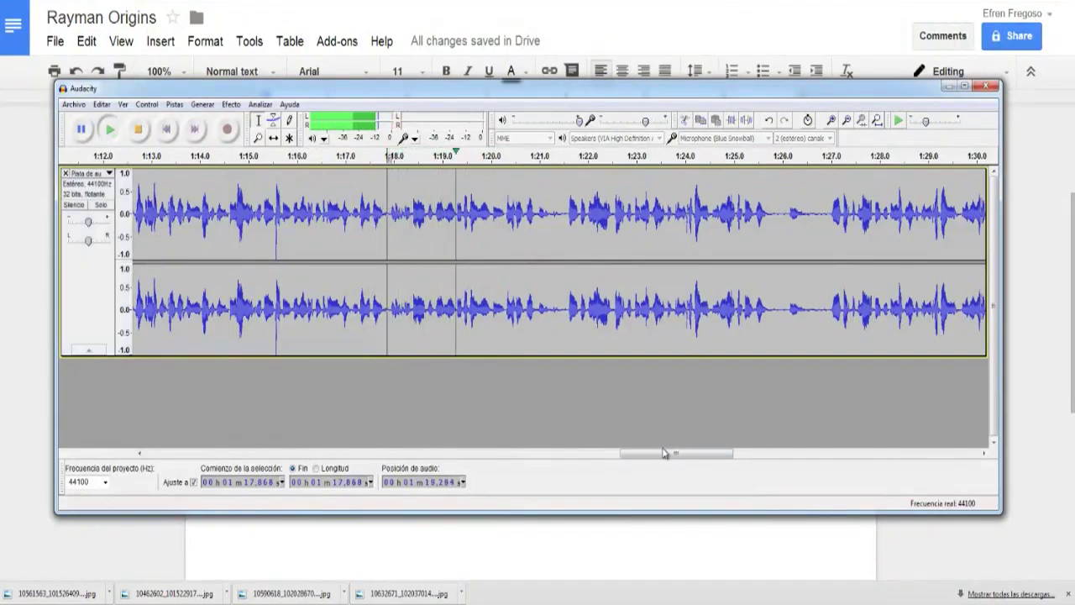
{"action": "left_click_drag", "start_coordinate": [672, 454], "coordinate": [696, 454]}
{"action": "key", "text": "space"}
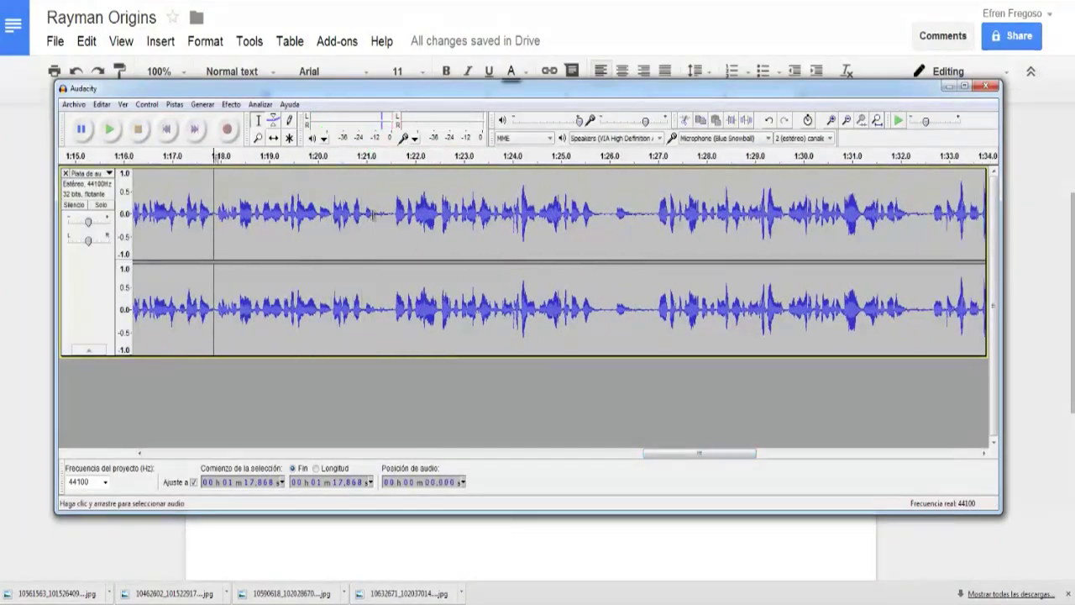
{"action": "left_click_drag", "start_coordinate": [378, 204], "coordinate": [389, 201]}
{"action": "key", "text": "Delete"}
Play on from about 1:21.2 and delete the quiet gap from about 1:25.5 to 1:26.7
{"action": "key", "text": "space"}
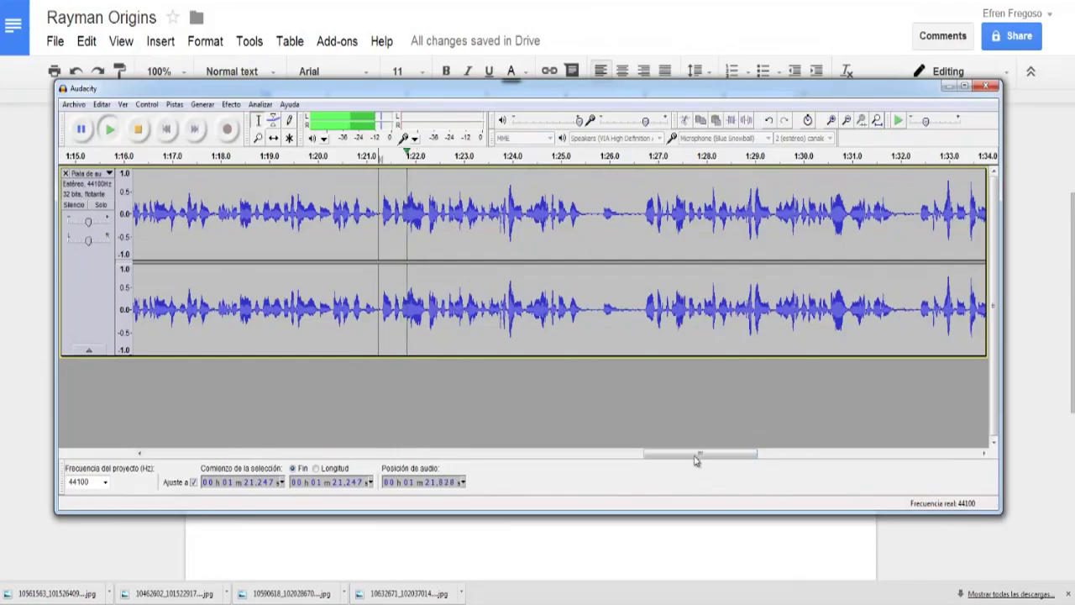
{"action": "left_click_drag", "start_coordinate": [693, 454], "coordinate": [707, 455]}
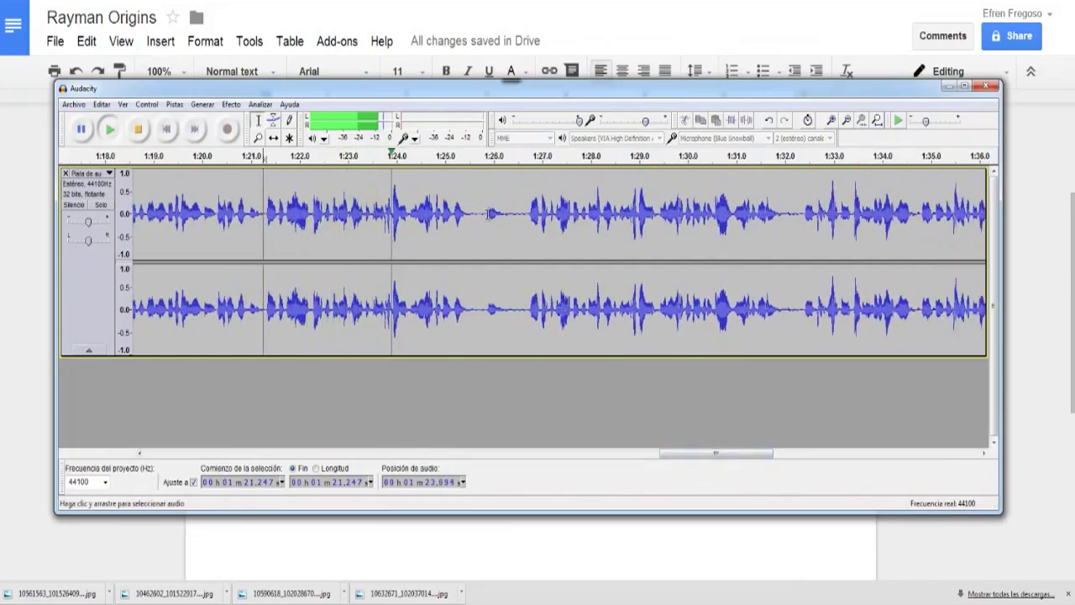
{"action": "key", "text": "space"}
{"action": "left_click_drag", "start_coordinate": [471, 210], "coordinate": [526, 199]}
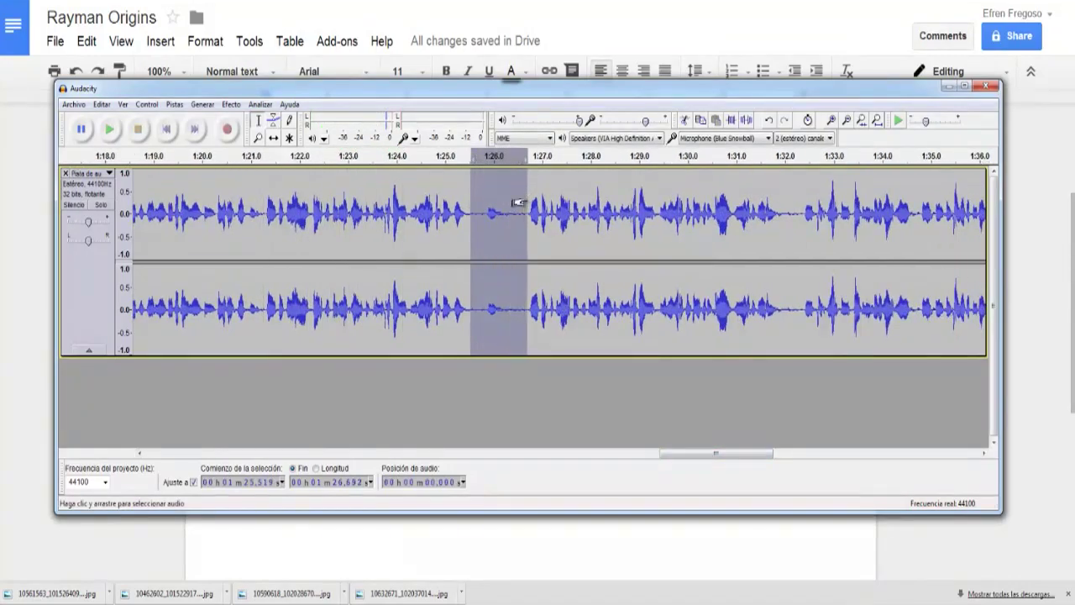
{"action": "key", "text": "Delete"}
Replay the narration before the last cut and delete the spoken section from about 1:21.3 to 1:25.7
{"action": "key", "text": "space"}
{"action": "left_click", "coordinate": [361, 210]}
{"action": "left_click", "coordinate": [295, 210]}
{"action": "key", "text": "space"}
{"action": "key", "text": "space"}
{"action": "left_click", "coordinate": [265, 209]}
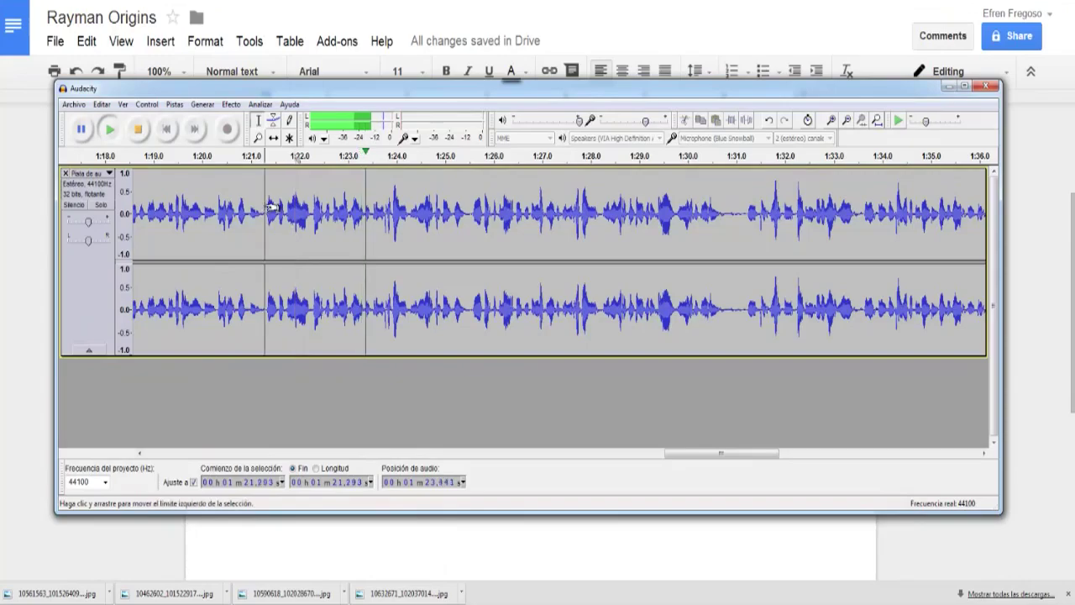
{"action": "left_click_drag", "start_coordinate": [262, 202], "coordinate": [481, 186]}
{"action": "key", "text": "space"}
{"action": "key", "text": "Delete"}
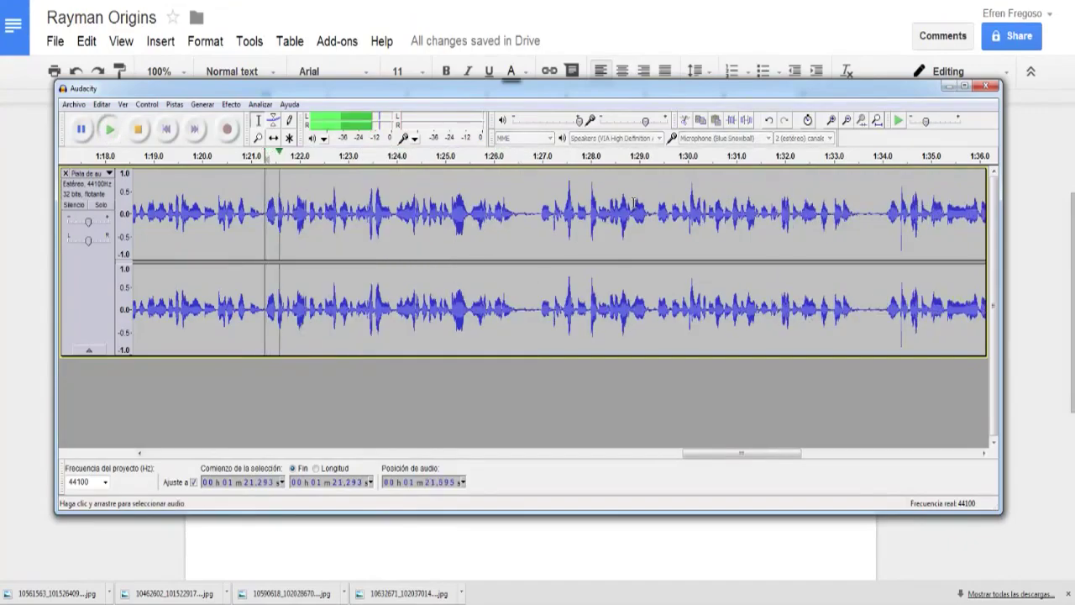
Delete the silent pause from about 1:26.5 to 1:27.0 and play back the join from about 1:26.3
{"action": "key", "text": "space"}
{"action": "left_click_drag", "start_coordinate": [520, 211], "coordinate": [541, 216]}
{"action": "key", "text": "Delete"}
{"action": "left_click", "coordinate": [507, 210]}
{"action": "key", "text": "space"}
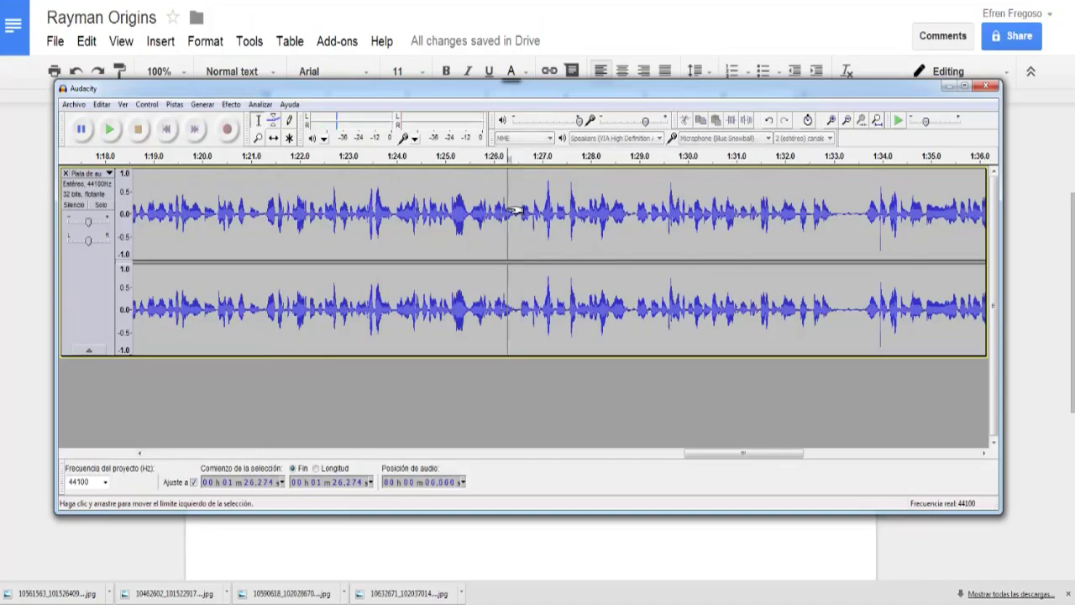
Replay the narration from about 1:31.1 and 1:29.8, and delete the section from about 1:31.0 to 1:33.6
{"action": "left_click_drag", "start_coordinate": [743, 454], "coordinate": [781, 454]}
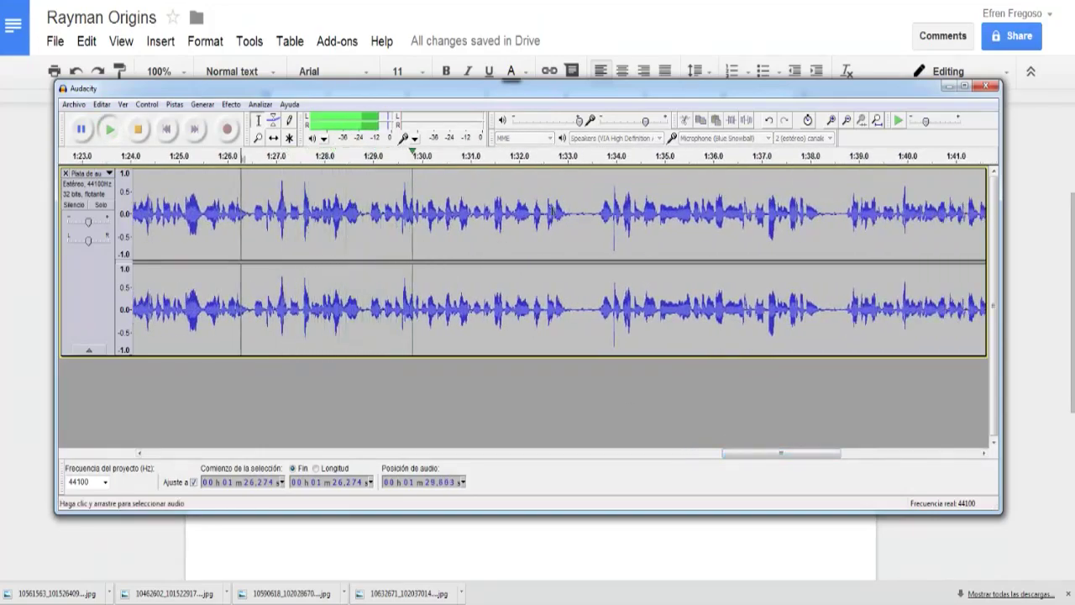
{"action": "left_click_drag", "start_coordinate": [752, 454], "coordinate": [774, 454]}
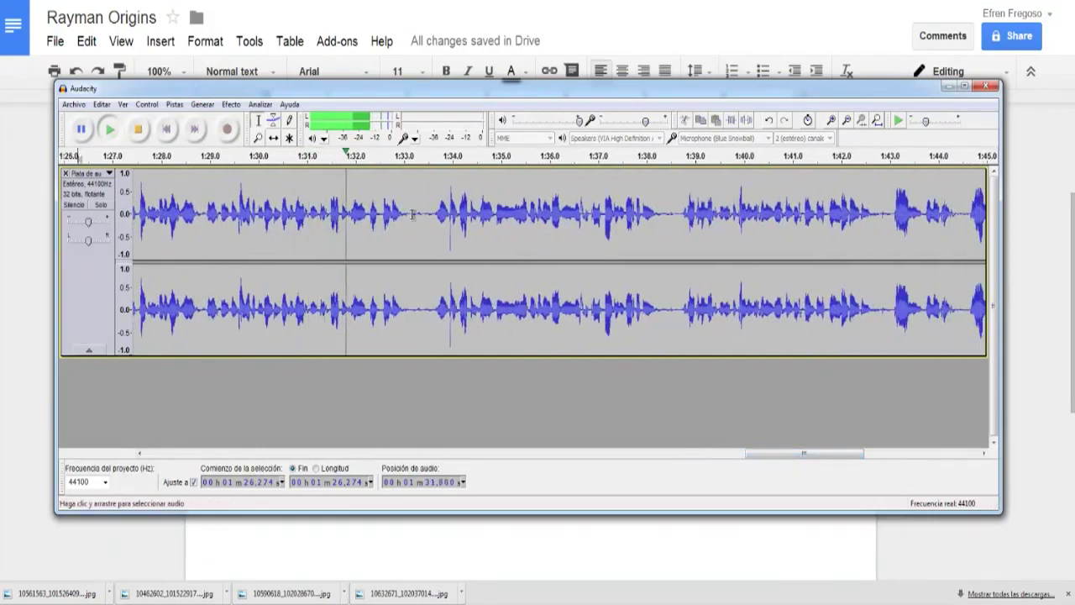
{"action": "left_click_drag", "start_coordinate": [406, 214], "coordinate": [433, 212]}
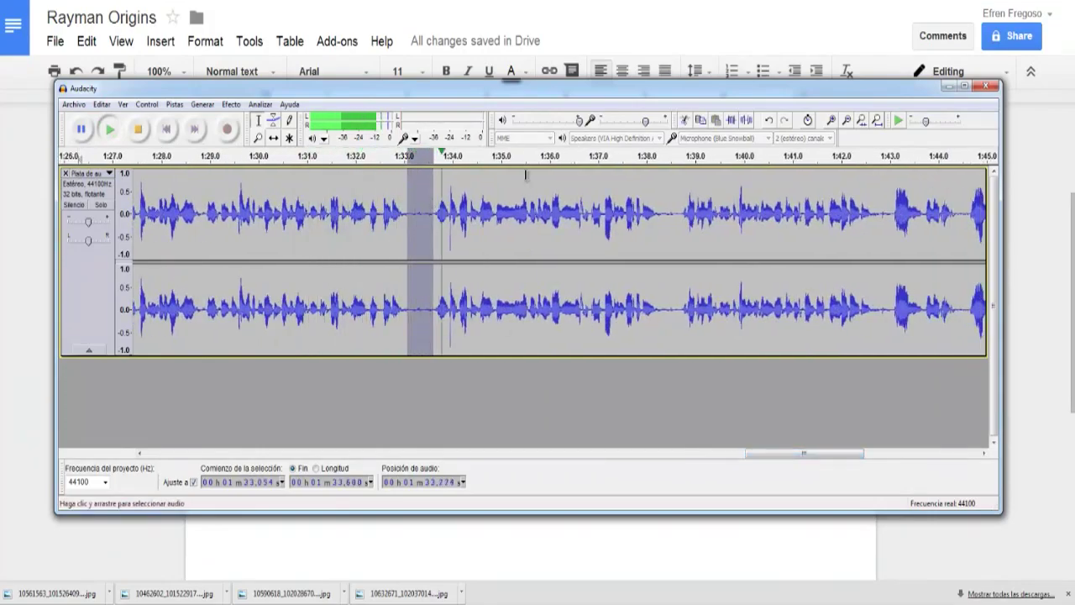
{"action": "left_click", "coordinate": [310, 214]}
{"action": "key", "text": "space"}
{"action": "key", "text": "space"}
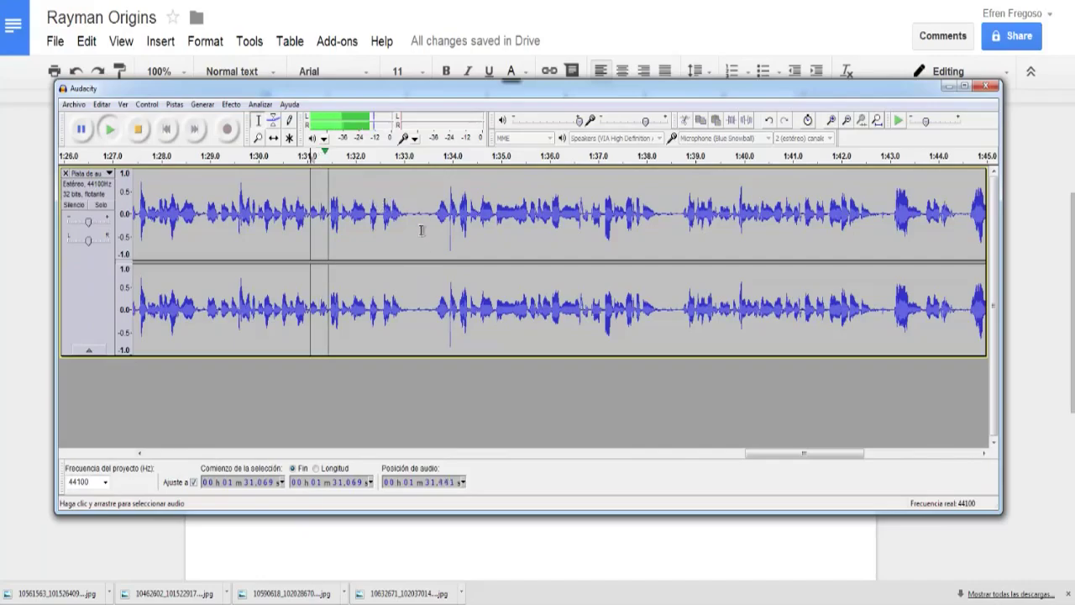
{"action": "left_click", "coordinate": [249, 203]}
{"action": "key", "text": "space"}
{"action": "key", "text": "space"}
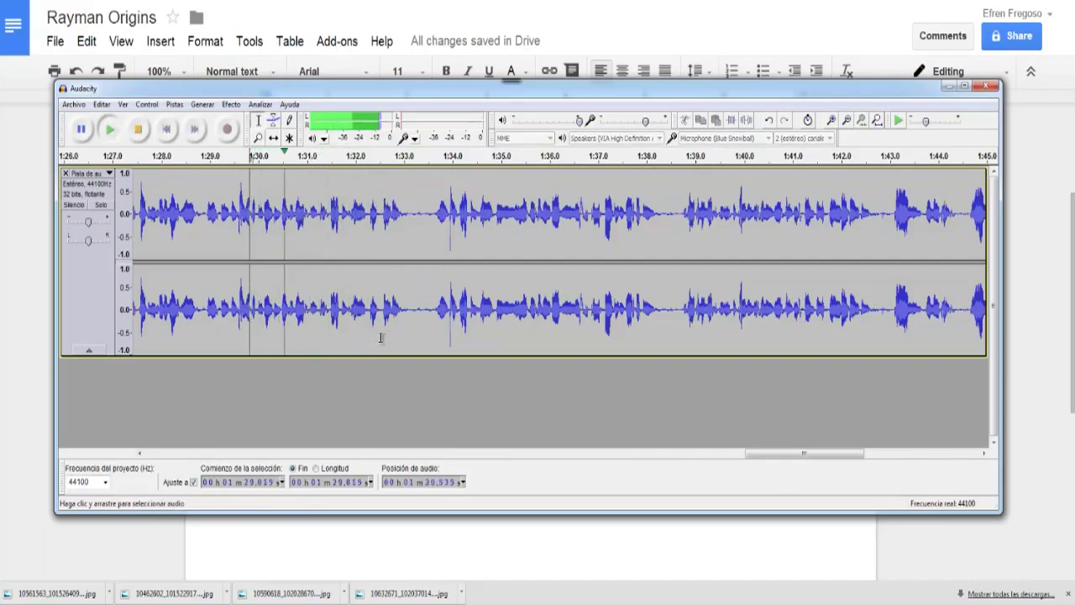
{"action": "key", "text": "space"}
{"action": "left_click_drag", "start_coordinate": [308, 202], "coordinate": [431, 186]}
{"action": "key", "text": "Delete"}
Play back the join from about 1:29.8 and delete the pause from about 1:35.6 to 1:36.0
{"action": "left_click", "coordinate": [248, 208]}
{"action": "key", "text": "space"}
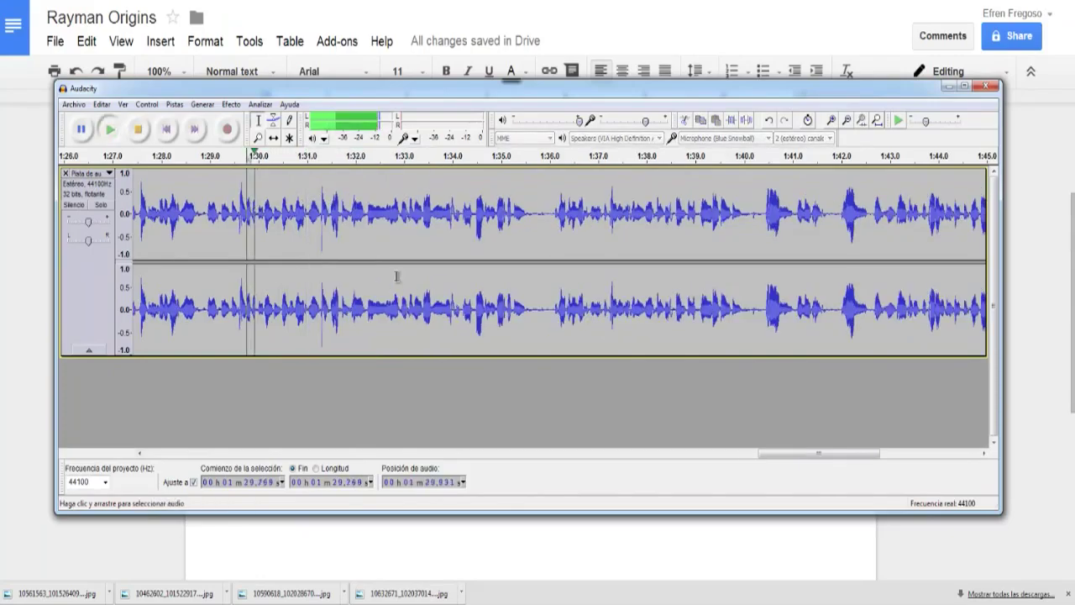
{"action": "left_click_drag", "start_coordinate": [792, 455], "coordinate": [808, 455]}
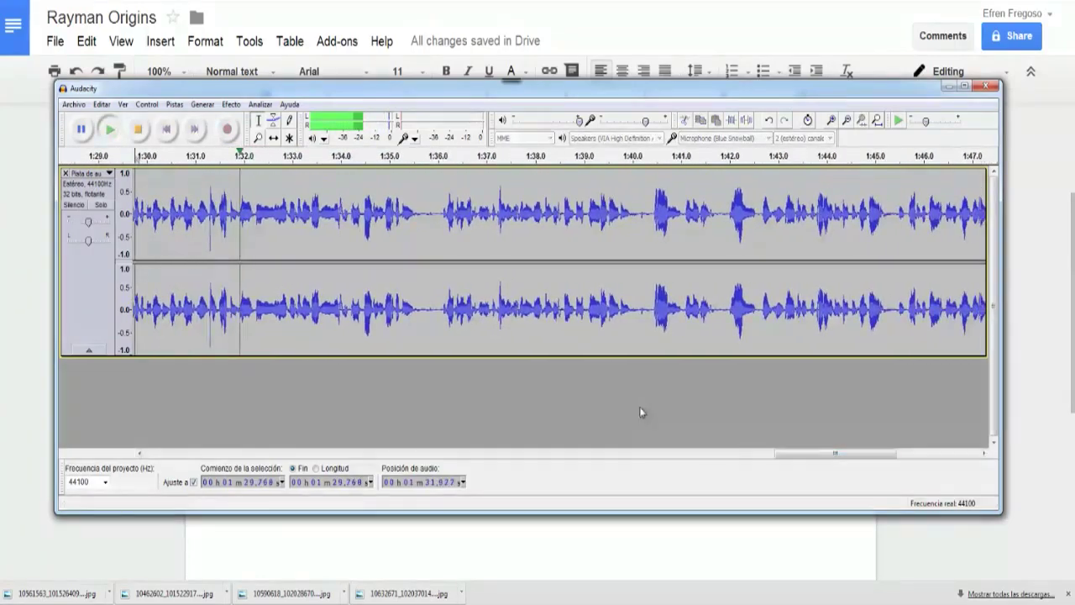
{"action": "left_click_drag", "start_coordinate": [421, 204], "coordinate": [440, 193]}
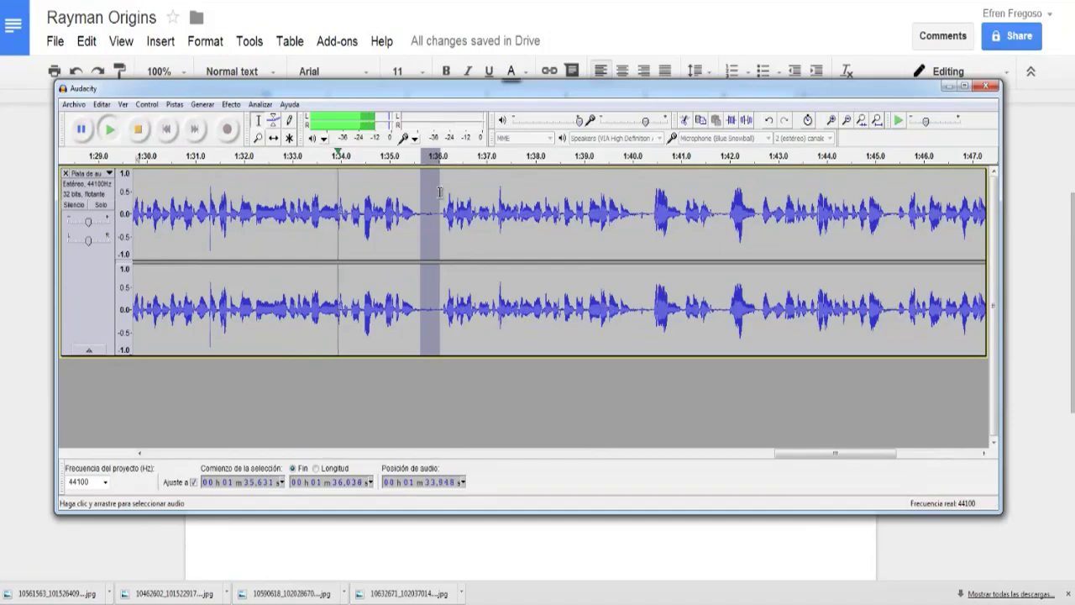
{"action": "key", "text": "Delete"}
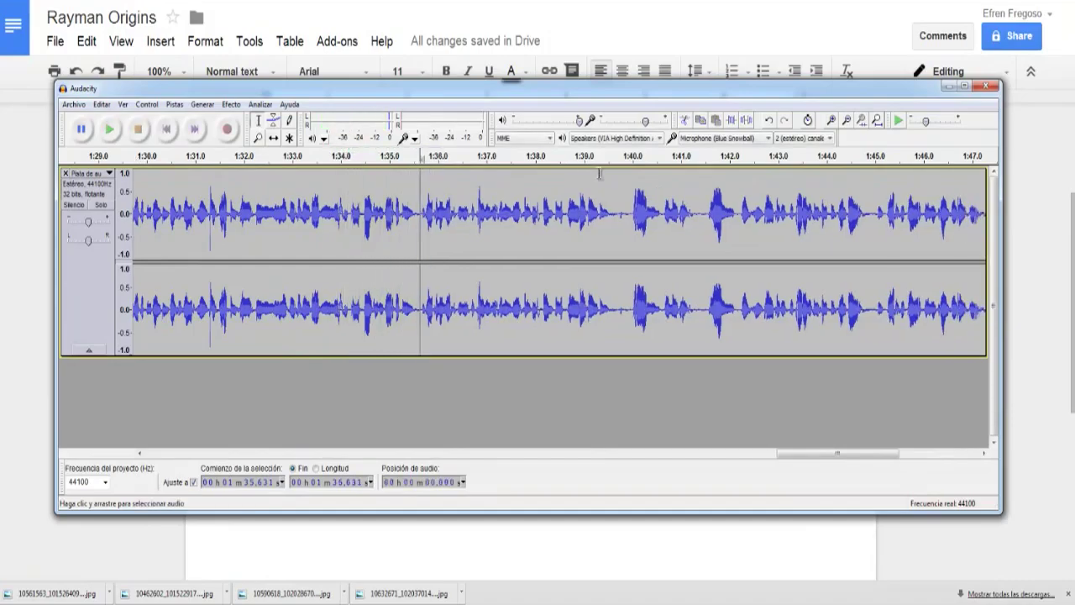
Play on from about 1:35.6 and delete the pause from about 1:39.6 to 1:40.0
{"action": "left_click_drag", "start_coordinate": [815, 454], "coordinate": [836, 453]}
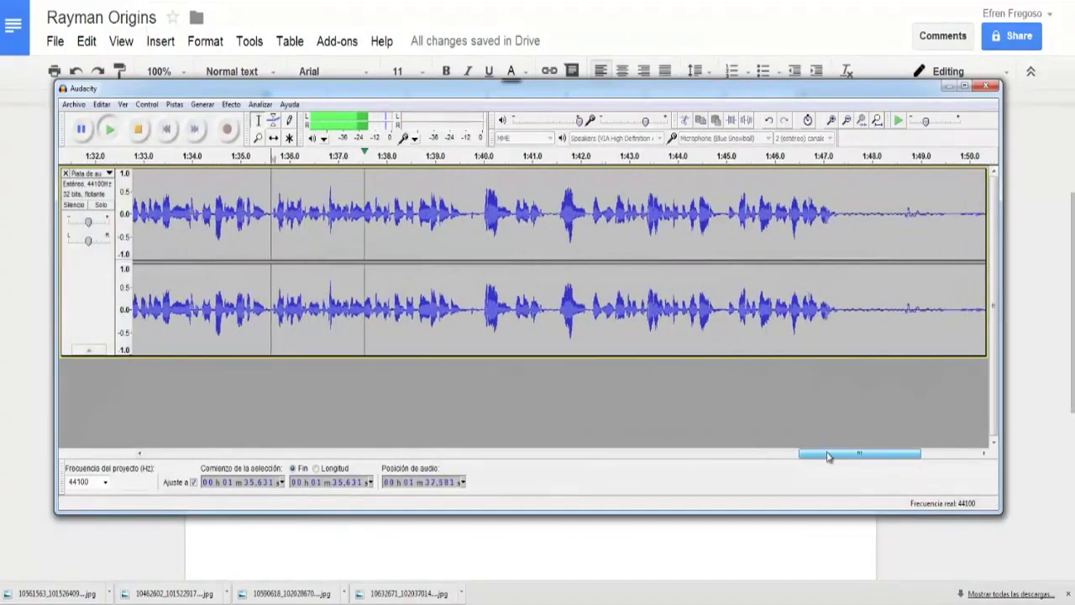
{"action": "left_click_drag", "start_coordinate": [438, 210], "coordinate": [455, 210]}
{"action": "key", "text": "Delete"}
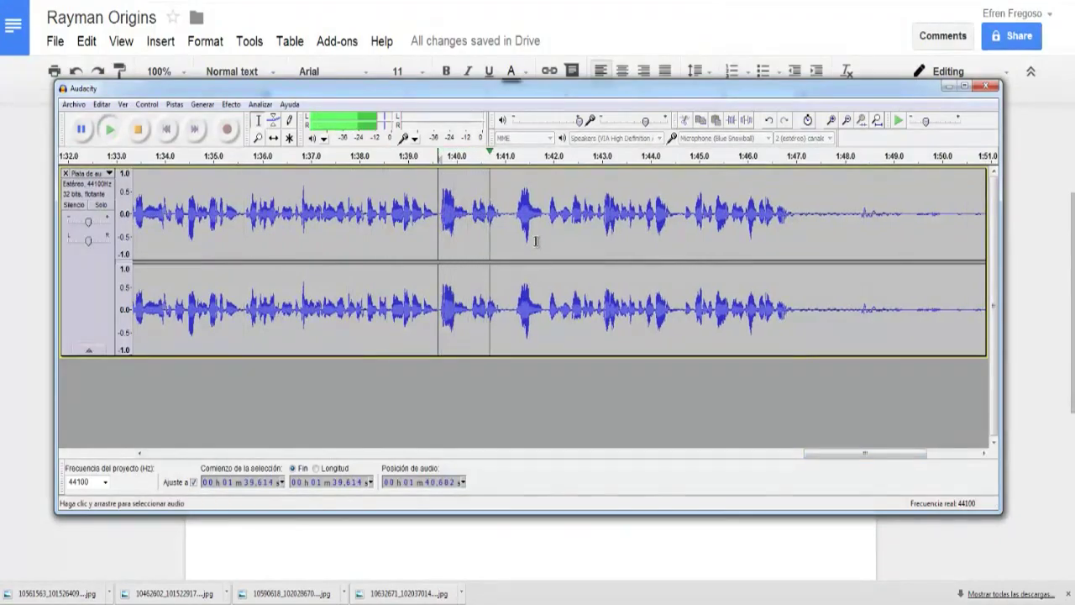
Delete the phrase from about 1:39.6 to 1:41.2 and trim the quiet tail from about 1:45.4 to the track's end
{"action": "left_click_drag", "start_coordinate": [501, 214], "coordinate": [512, 215]}
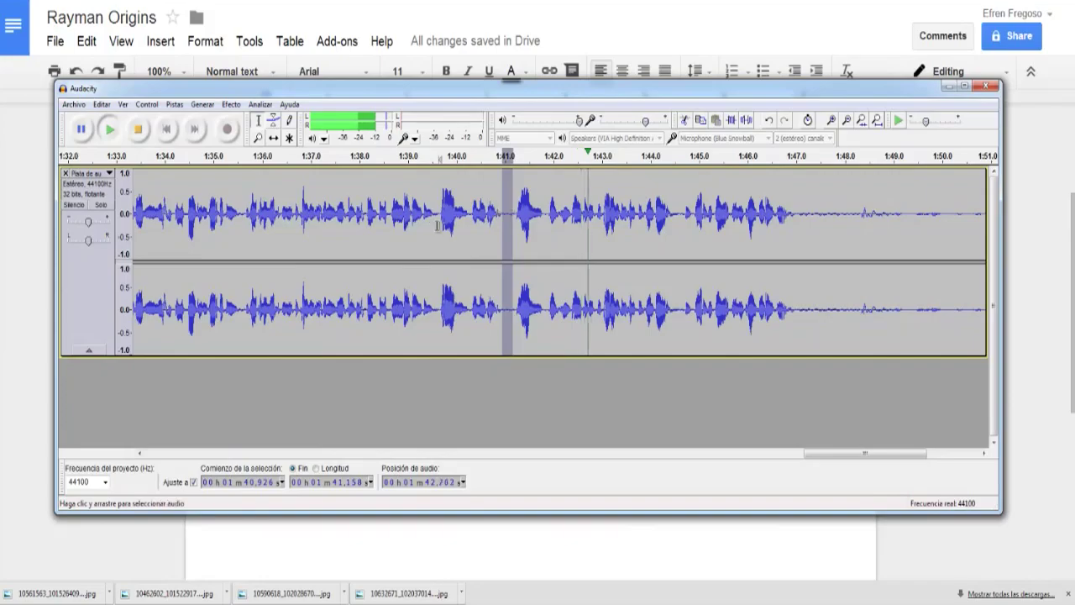
{"action": "left_click_drag", "start_coordinate": [436, 210], "coordinate": [513, 180]}
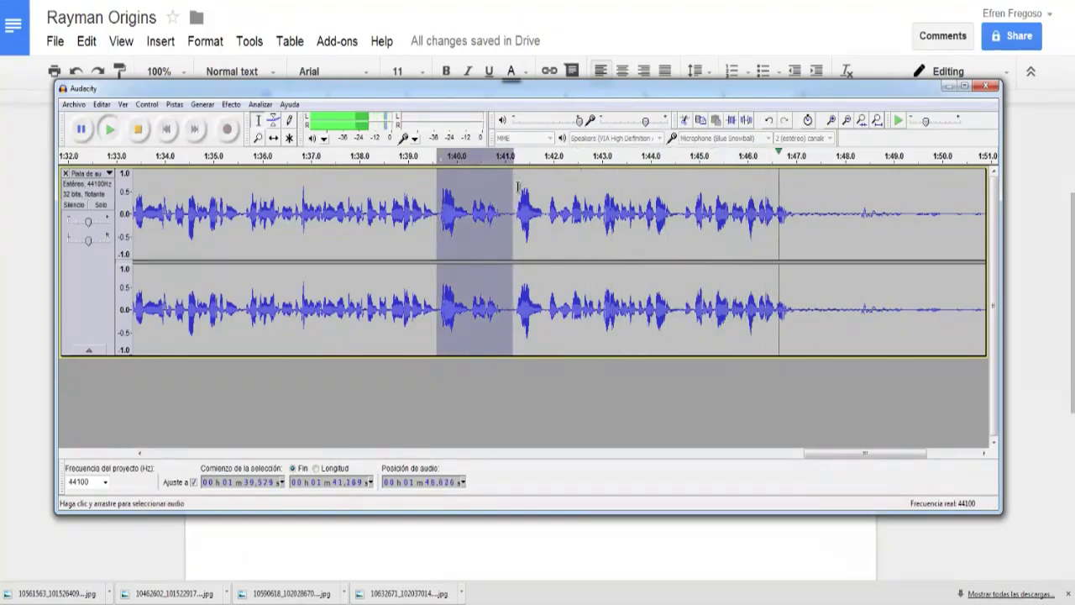
{"action": "key", "text": "space"}
{"action": "key", "text": "Delete"}
{"action": "left_click_drag", "start_coordinate": [717, 200], "coordinate": [991, 206]}
{"action": "key", "text": "Delete"}
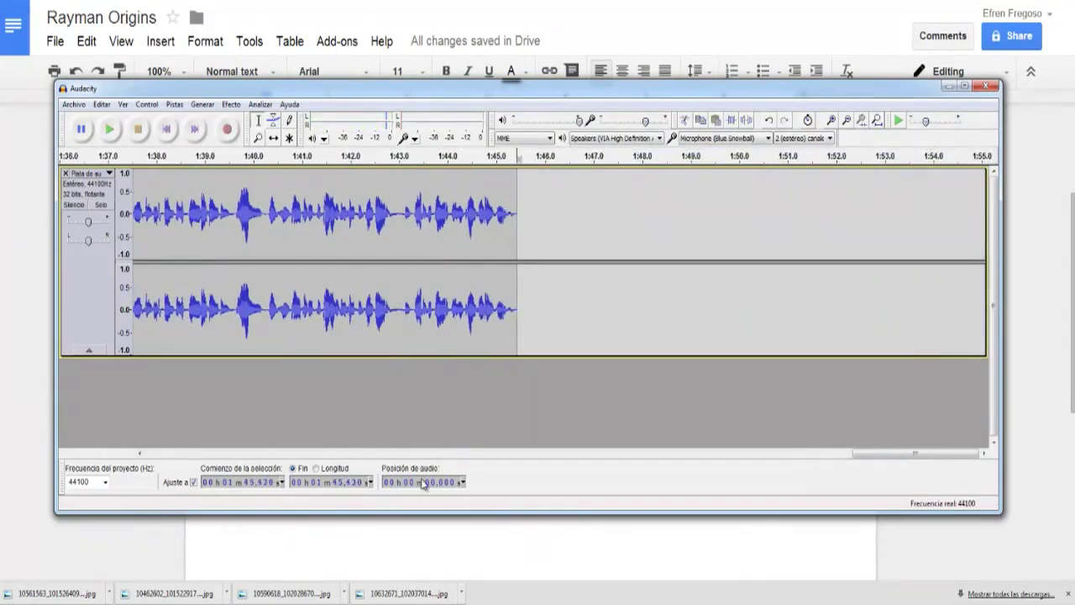
Return to the start of the narration and begin exporting it as an MP3 file
{"action": "left_click_drag", "start_coordinate": [936, 459], "coordinate": [229, 457]}
{"action": "left_click", "coordinate": [74, 104]}
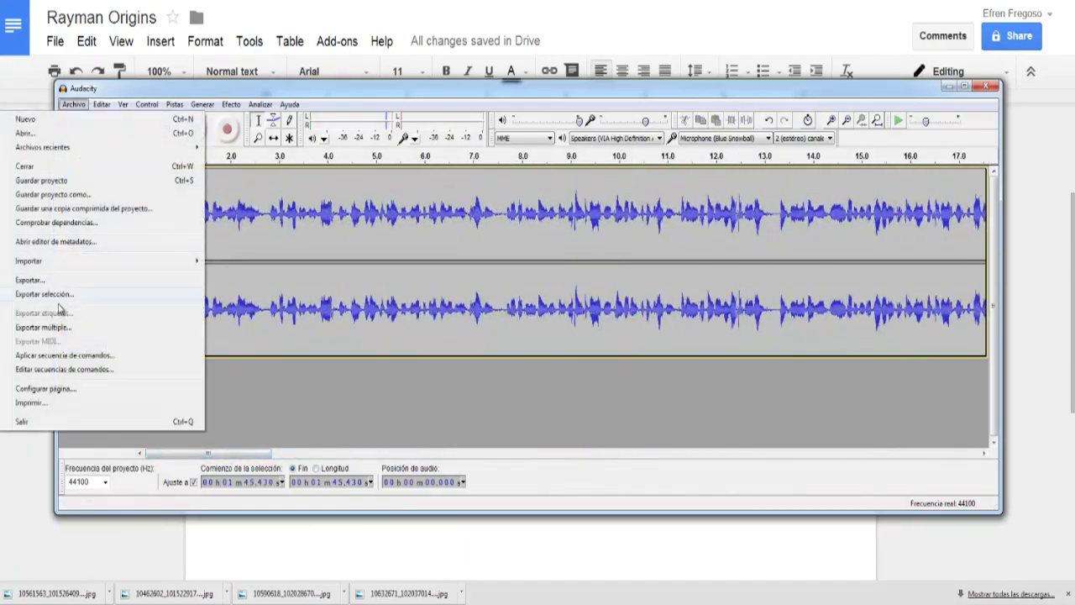
{"action": "left_click", "coordinate": [56, 284]}
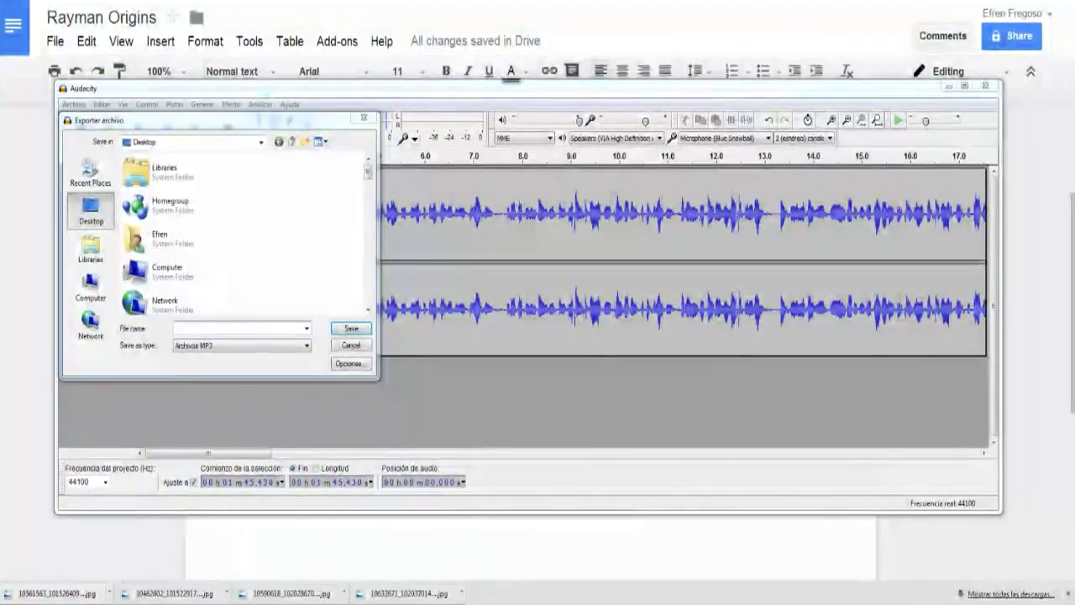
Look through the project's References folders in the file explorer and open the Grabaciones folder
{"action": "left_click", "coordinate": [69, 604]}
{"action": "left_click", "coordinate": [69, 604]}
{"action": "left_click", "coordinate": [69, 604]}
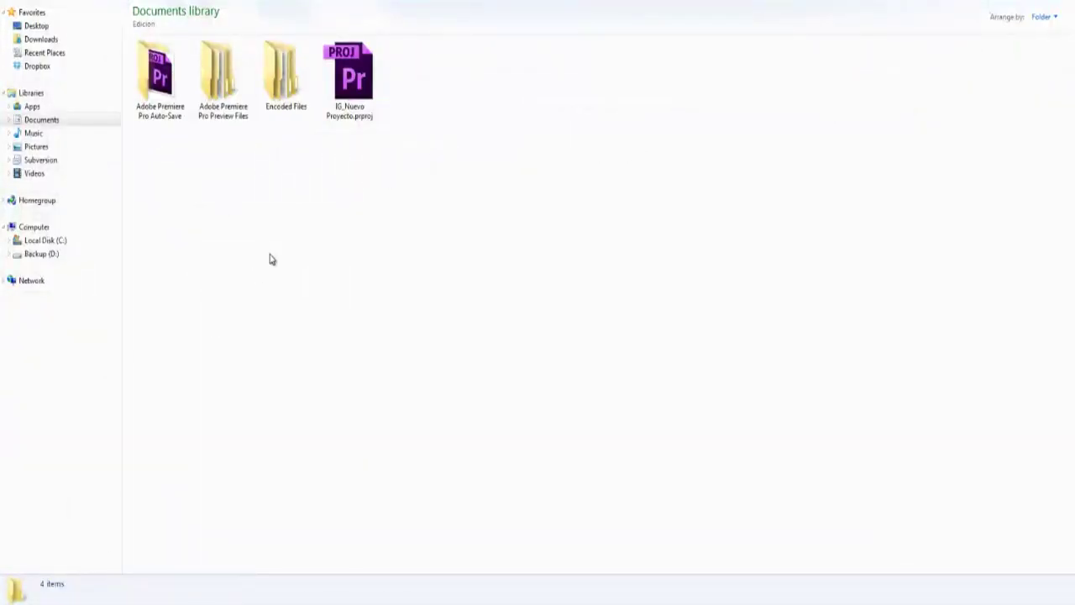
{"action": "key", "text": "BackSpace"}
{"action": "double_click", "coordinate": [264, 109]}
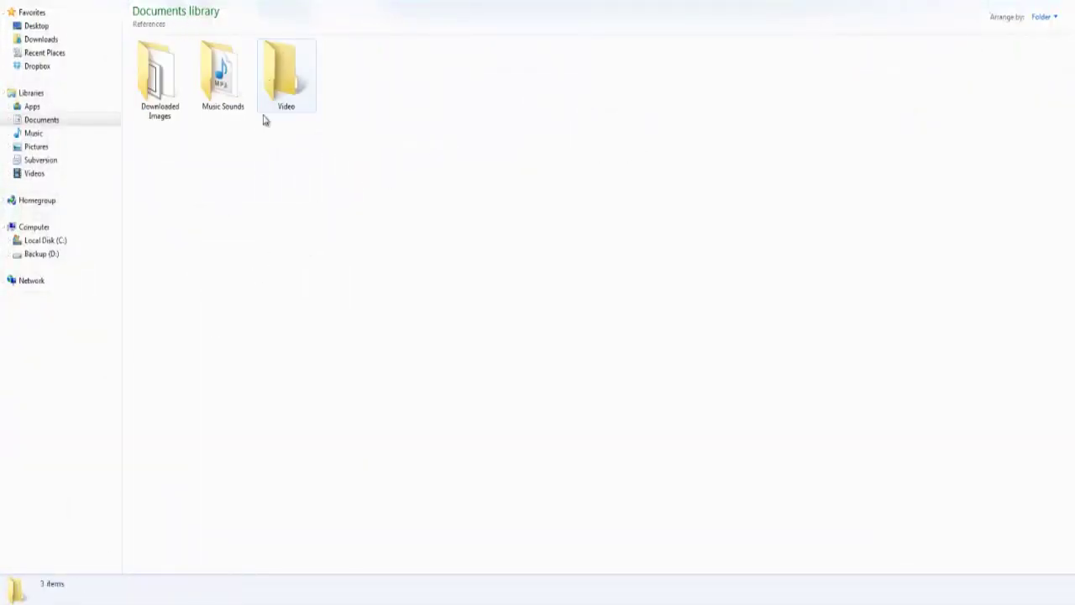
{"action": "double_click", "coordinate": [152, 76]}
{"action": "key", "text": "BackSpace"}
{"action": "left_click", "coordinate": [281, 76]}
{"action": "left_click", "coordinate": [223, 76]}
{"action": "left_click", "coordinate": [271, 78]}
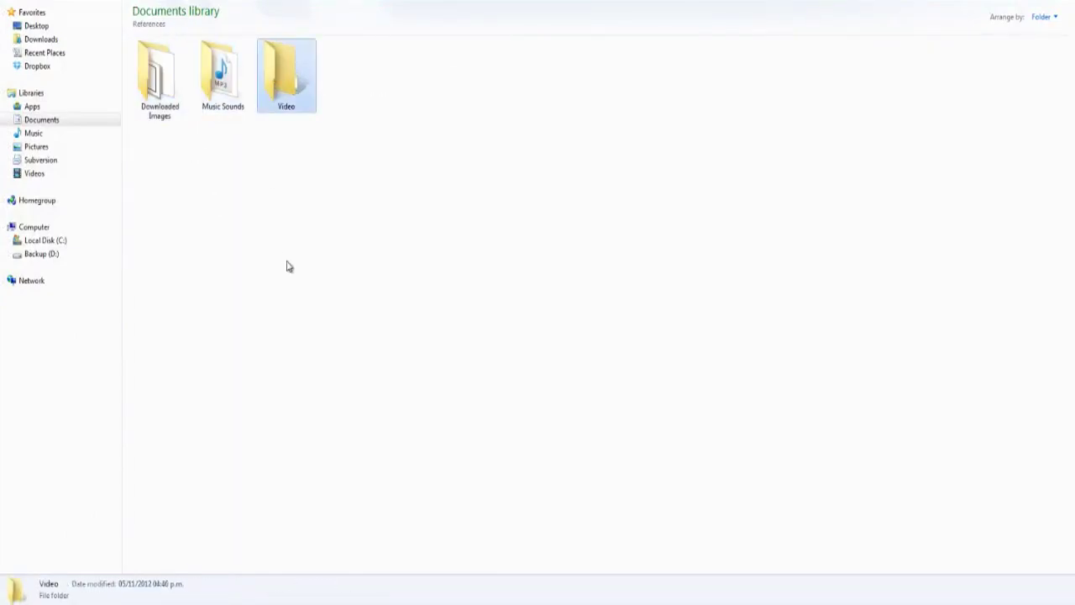
{"action": "key", "text": "BackSpace"}
{"action": "left_click", "coordinate": [348, 75]}
{"action": "left_click", "coordinate": [286, 80]}
{"action": "double_click", "coordinate": [226, 93]}
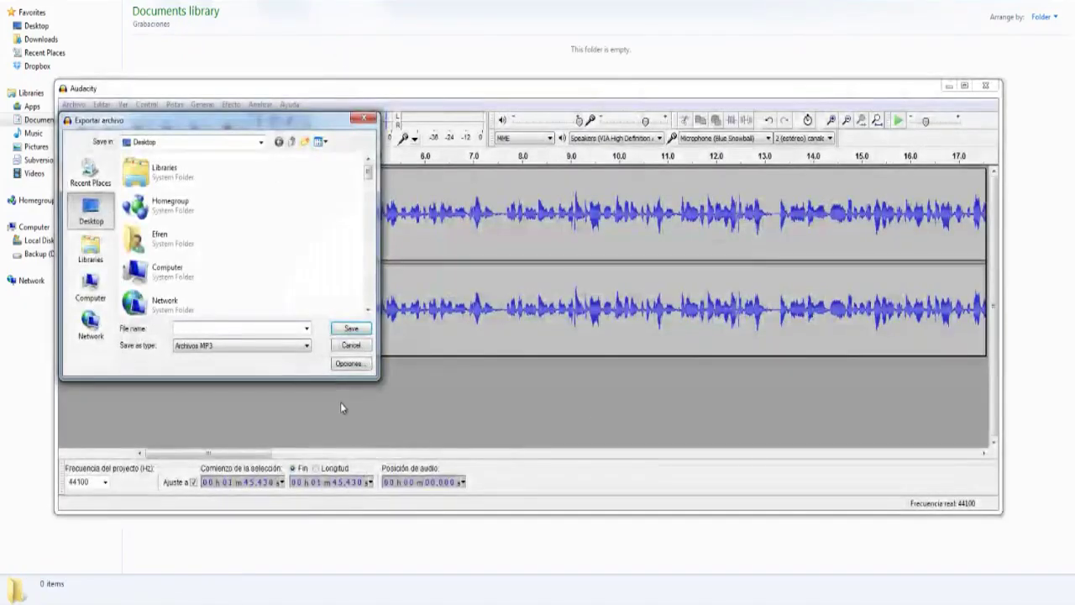
Export the narration into the Grabaciones folder as the MP3 file "rayman origins", leaving the metadata blank
{"action": "left_click", "coordinate": [353, 332]}
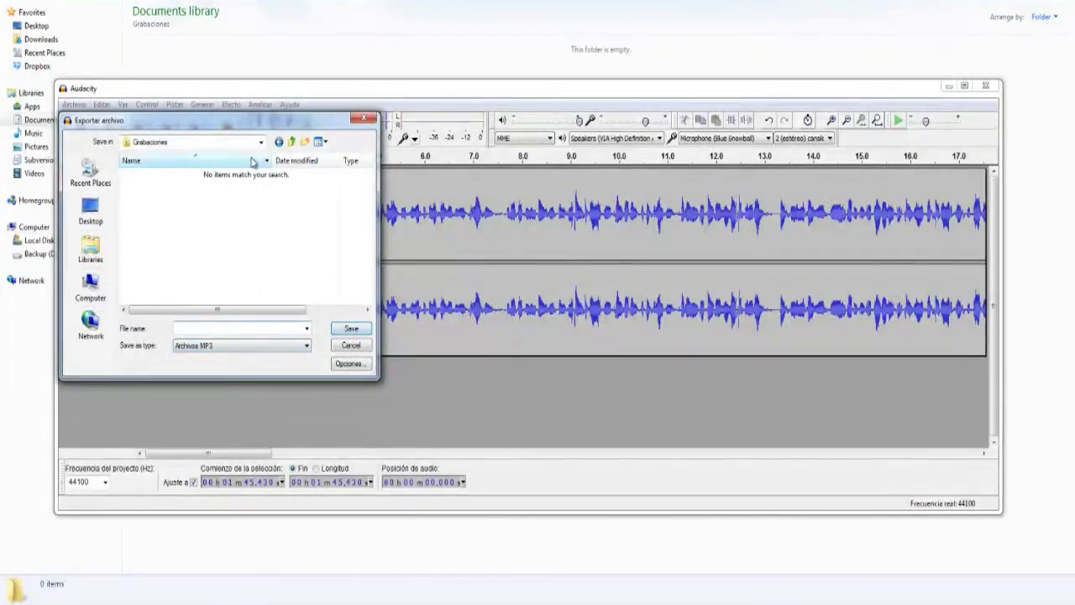
{"action": "left_click_drag", "start_coordinate": [263, 129], "coordinate": [671, 184]}
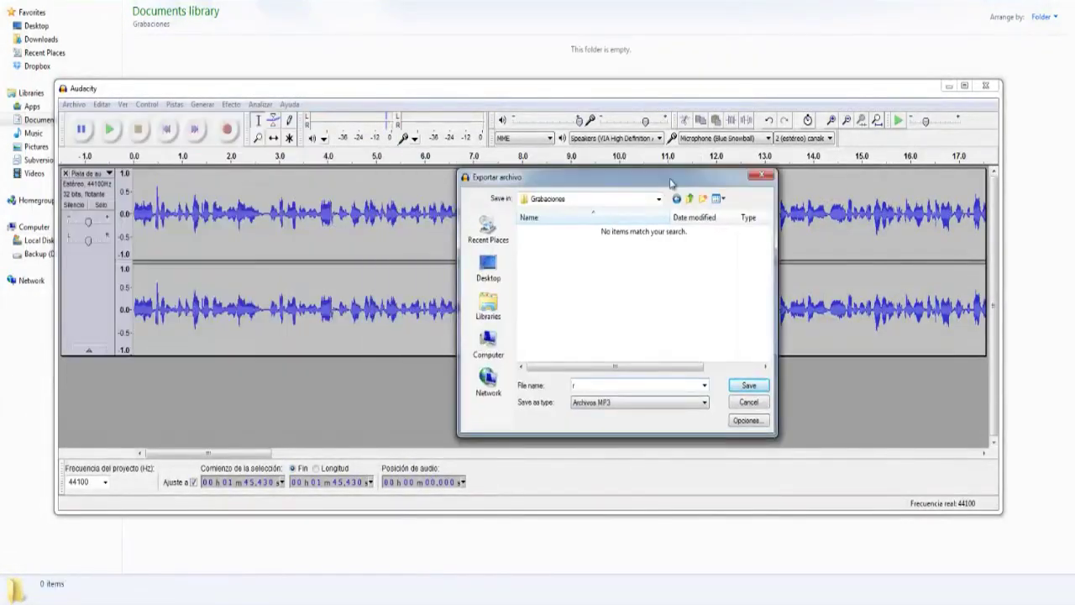
{"action": "type", "text": "rigins"}
{"action": "key", "text": "Return"}
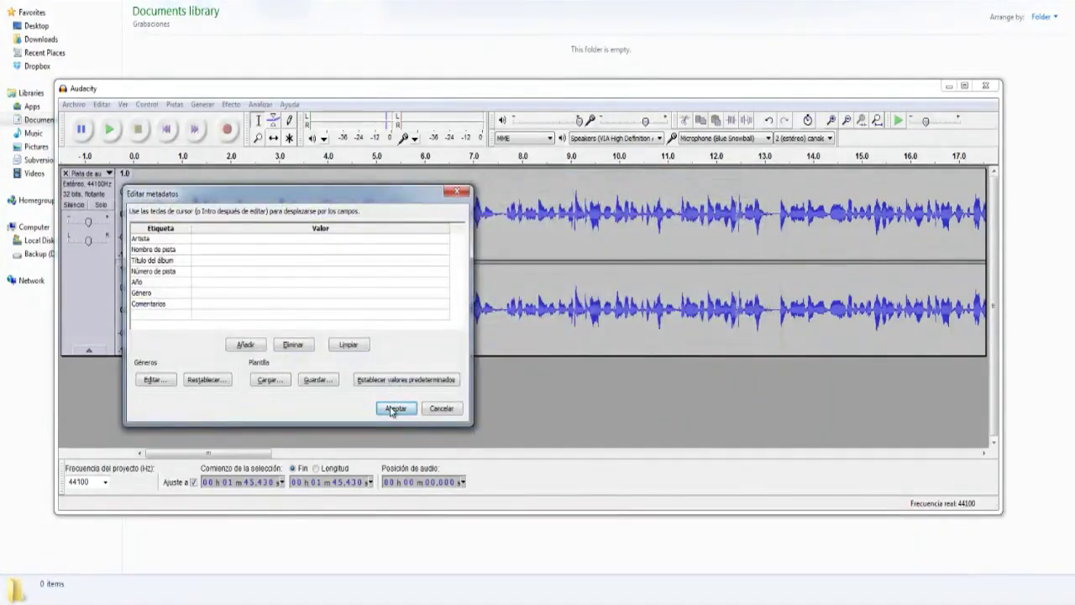
{"action": "left_click", "coordinate": [393, 409]}
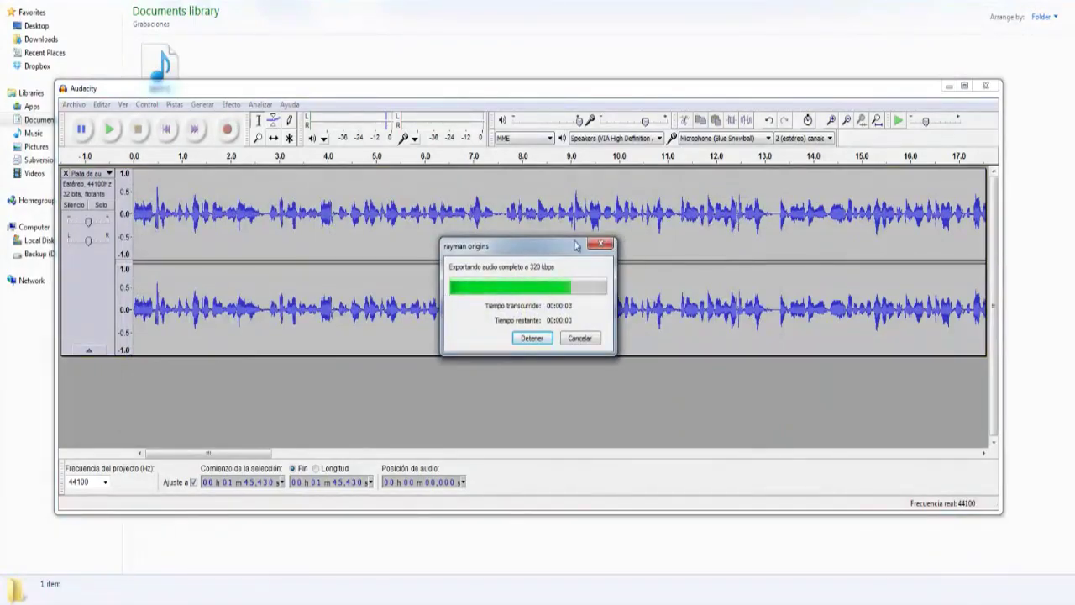
Close Audacity without saving the changes and import rayman origins.mp3 into the Premiere Pro project
{"action": "left_click", "coordinate": [991, 90]}
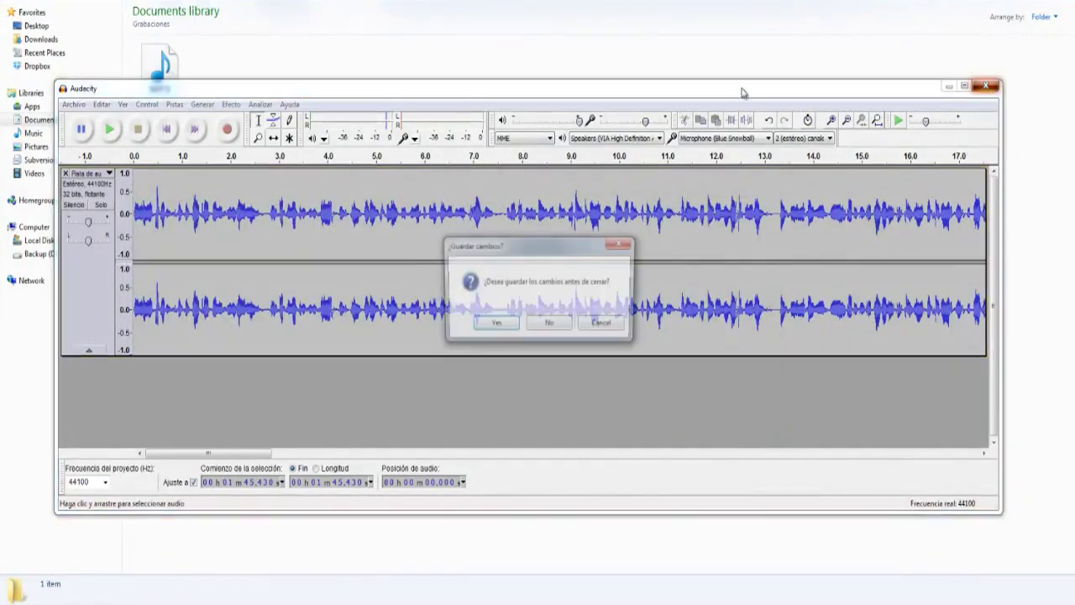
{"action": "left_click", "coordinate": [554, 326]}
{"action": "left_click", "coordinate": [149, 92]}
{"action": "left_click_drag", "start_coordinate": [173, 93], "coordinate": [160, 238]}
Try clearing the logo intro clips from the Contenido timeline, undo the deletion and play the intro
{"action": "left_click_drag", "start_coordinate": [459, 517], "coordinate": [314, 386]}
{"action": "left_click_drag", "start_coordinate": [337, 330], "coordinate": [225, 360]}
{"action": "key", "text": "Delete"}
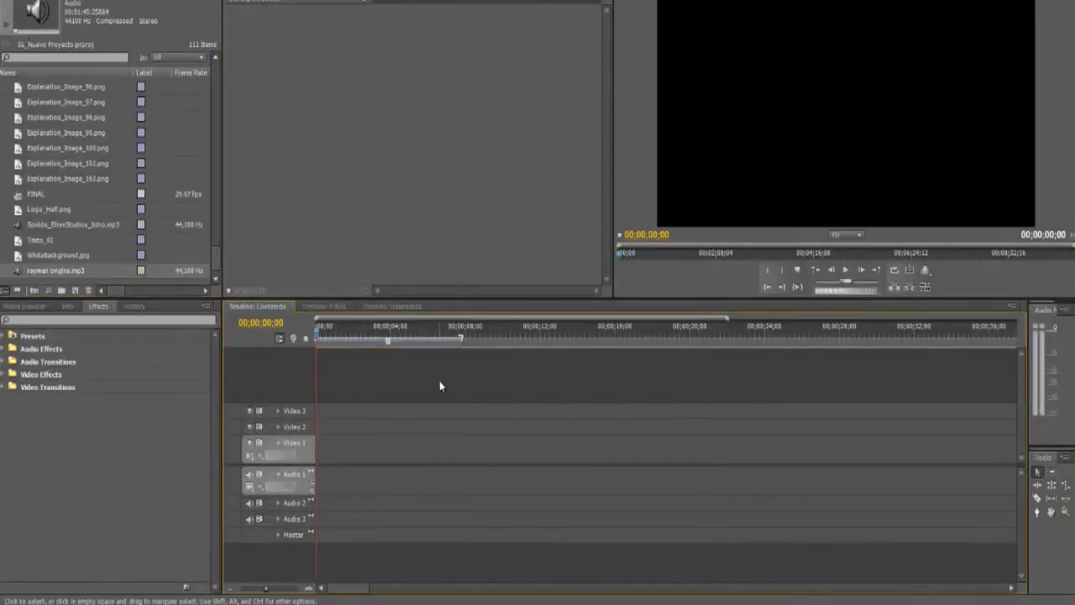
{"action": "key", "text": "ctrl+z"}
{"action": "key", "text": "space"}
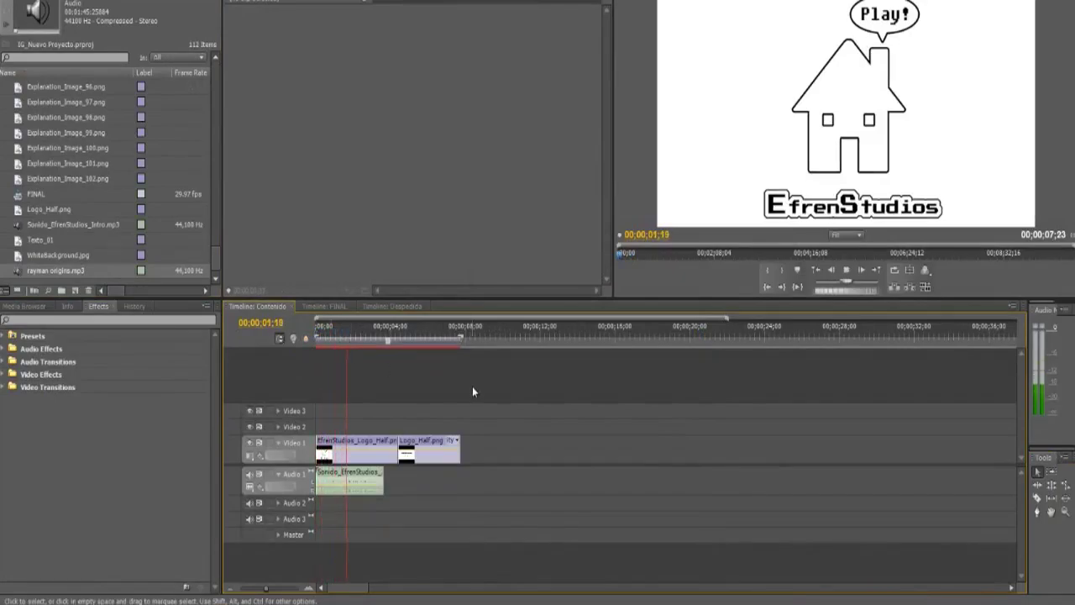
Delete all intro clips from the Contenido timeline and place rayman origins.mp3 at the start of Audio 1
{"action": "left_click_drag", "start_coordinate": [525, 378], "coordinate": [168, 538]}
{"action": "key", "text": "Delete"}
{"action": "left_click_drag", "start_coordinate": [50, 270], "coordinate": [319, 481]}
Set the audio gain of the narration clip to 2 dB
{"action": "right_click", "coordinate": [389, 485]}
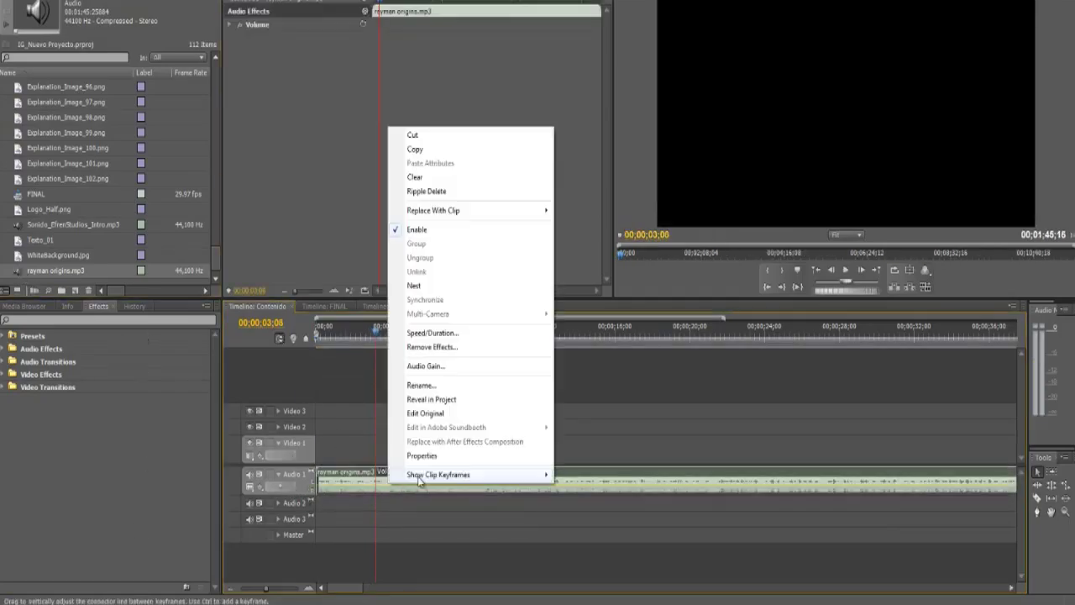
{"action": "left_click", "coordinate": [444, 366]}
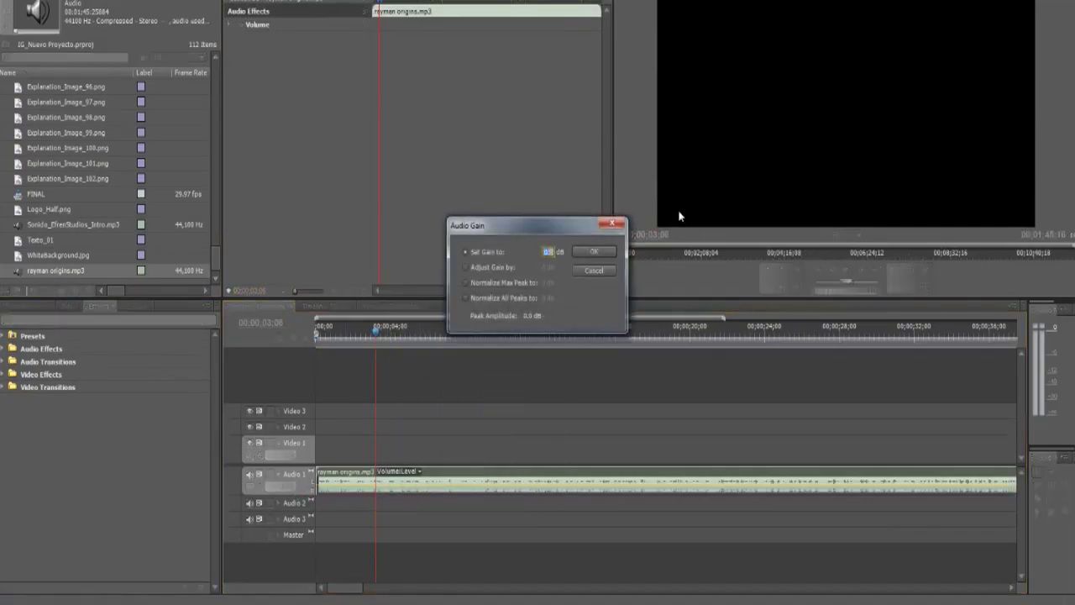
{"action": "type", "text": "2"}
{"action": "key", "text": "Return"}
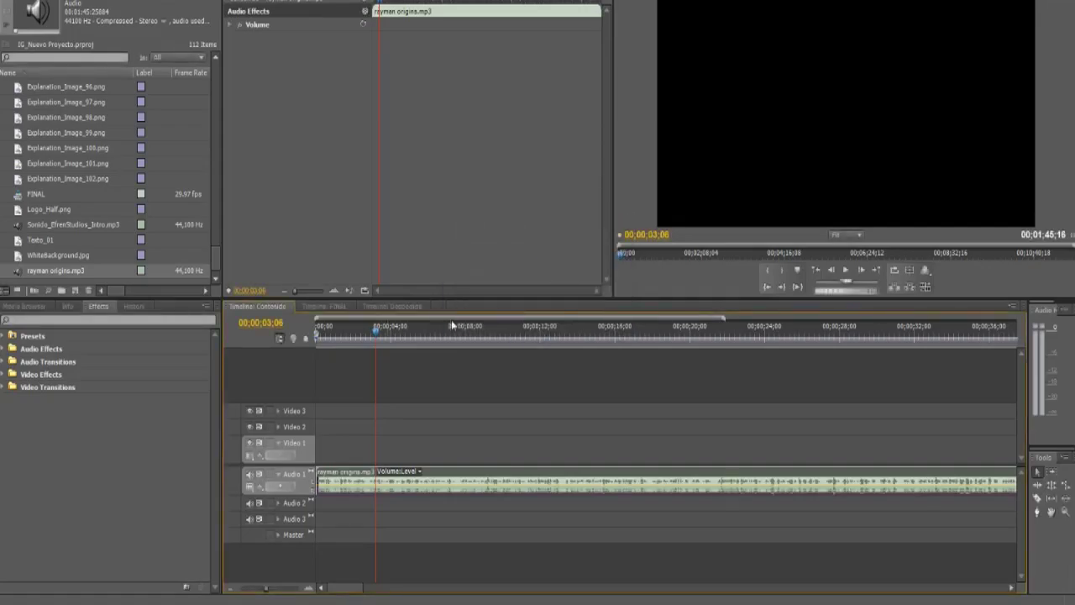
Play the louder narration from near its beginning and return the playhead to the sequence's start
{"action": "left_click_drag", "start_coordinate": [374, 331], "coordinate": [325, 343]}
{"action": "key", "text": "space"}
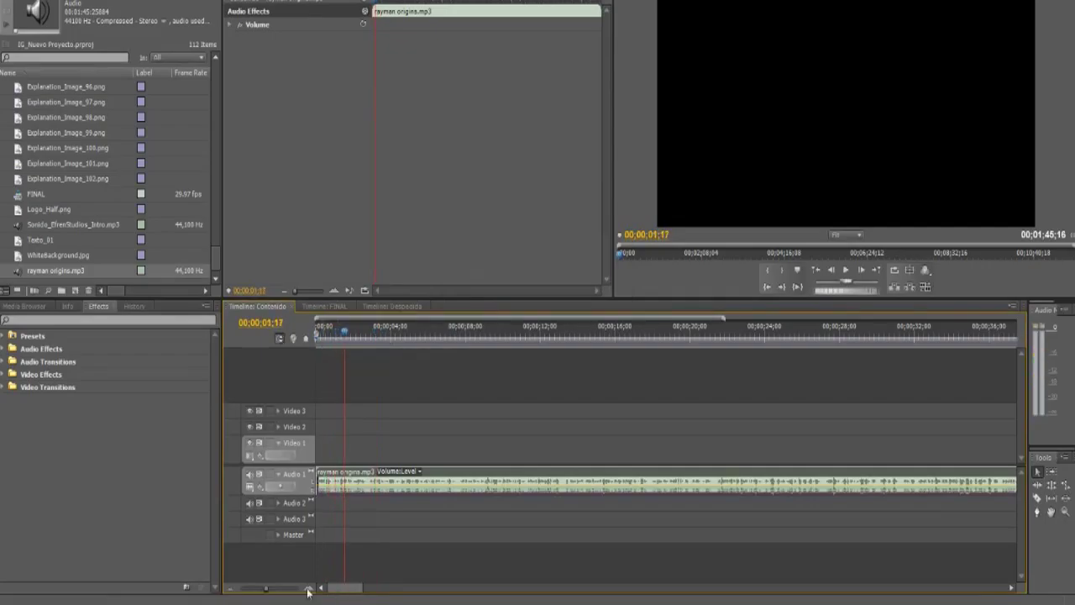
{"action": "left_click", "coordinate": [230, 588]}
{"action": "left_click", "coordinate": [230, 588]}
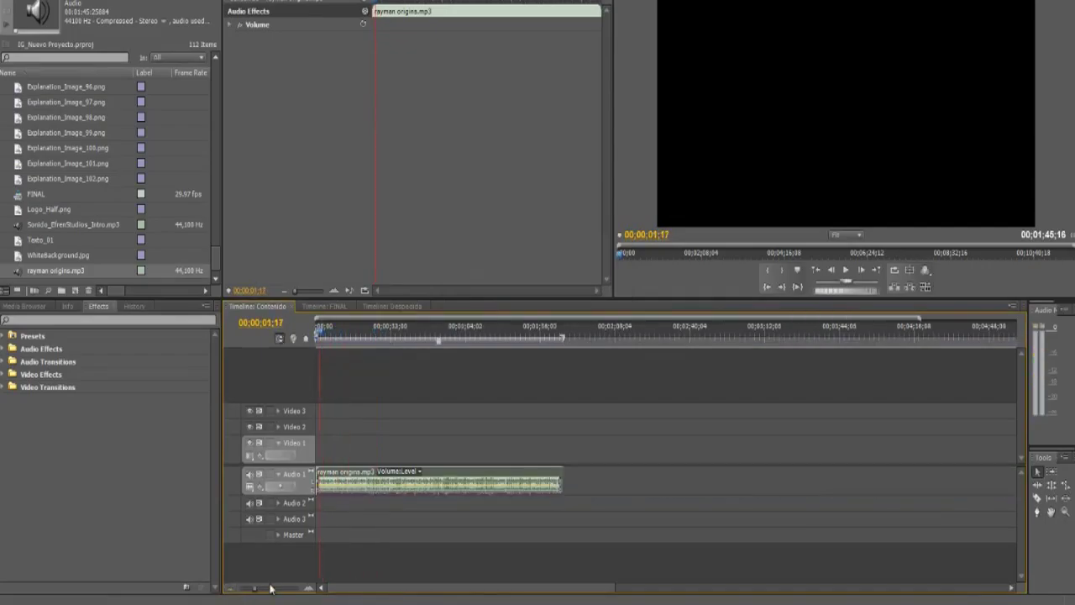
{"action": "left_click_drag", "start_coordinate": [330, 336], "coordinate": [314, 335]}
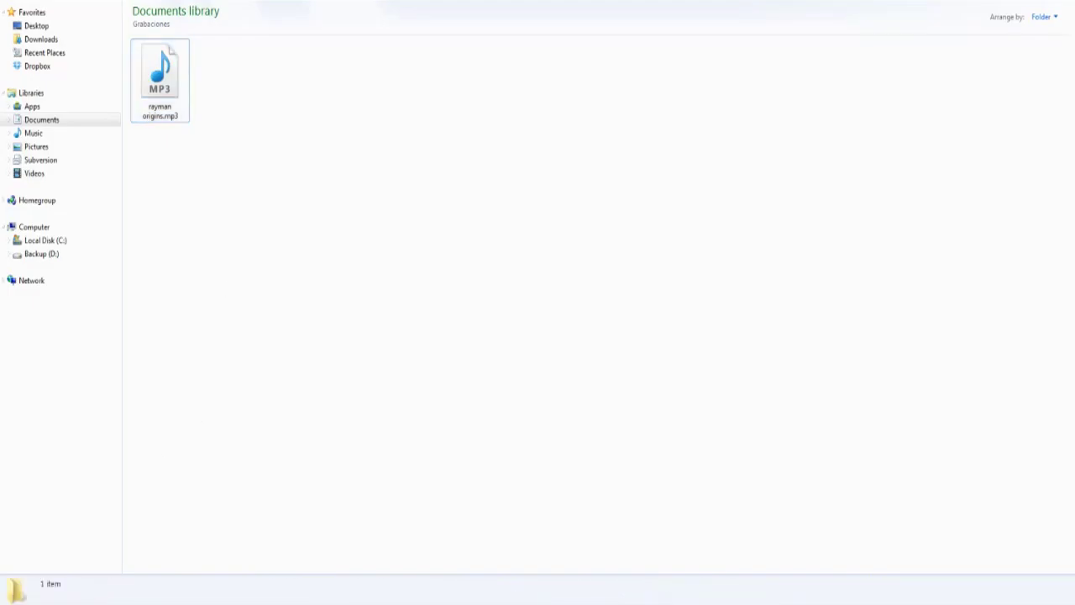
Check the gameplay download in JDownloader and open the desktop folder "JDOWNLOADER - Para Distribuir" in a new file explorer window
{"action": "key", "text": "alt+Tab"}
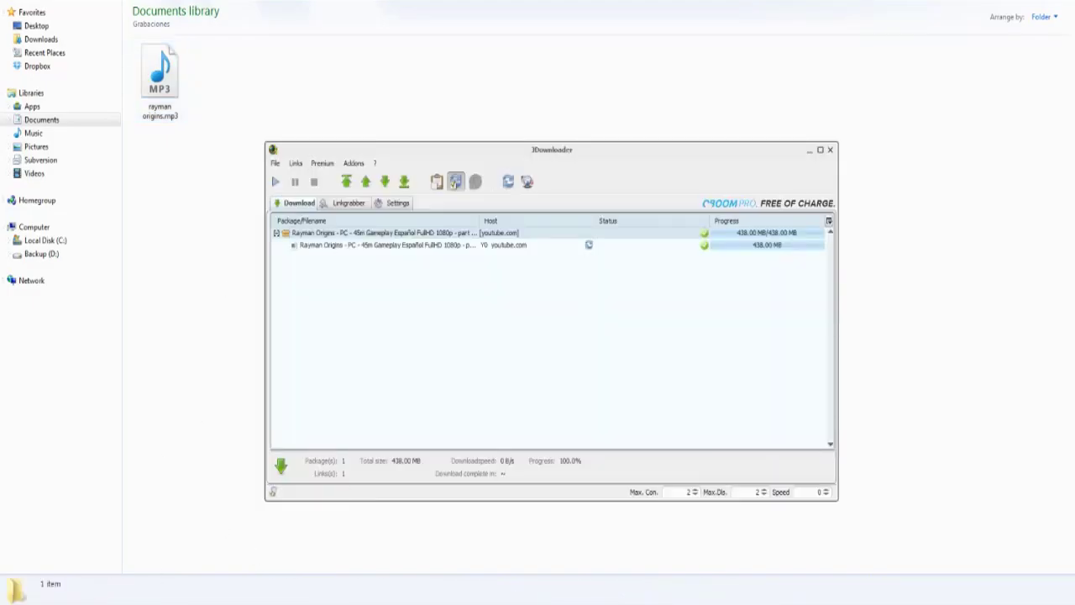
{"action": "key", "text": "alt+Tab"}
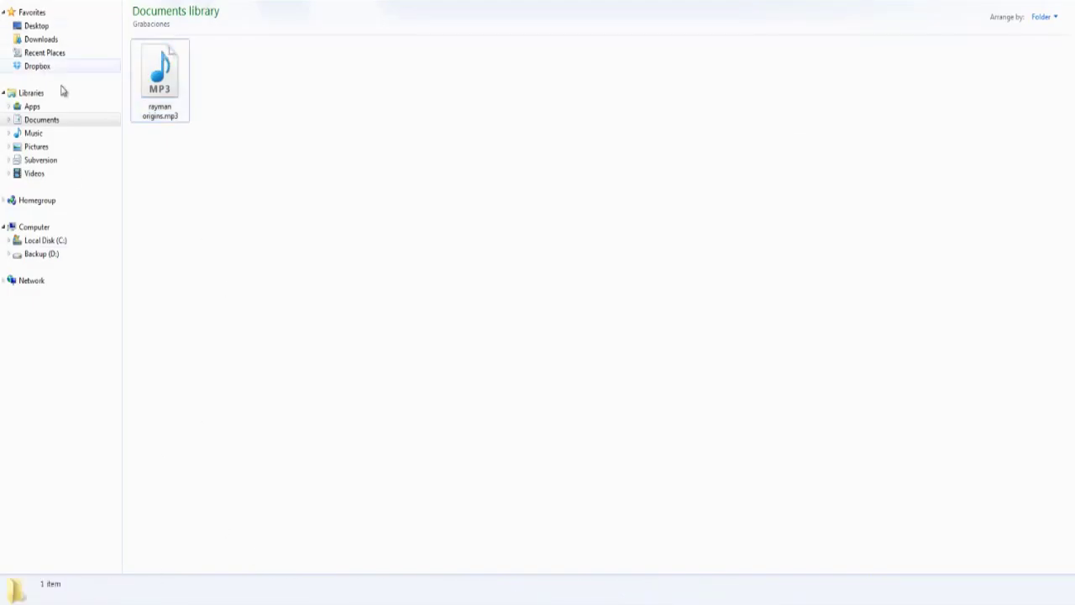
{"action": "left_click", "coordinate": [27, 598]}
{"action": "left_click", "coordinate": [169, 23]}
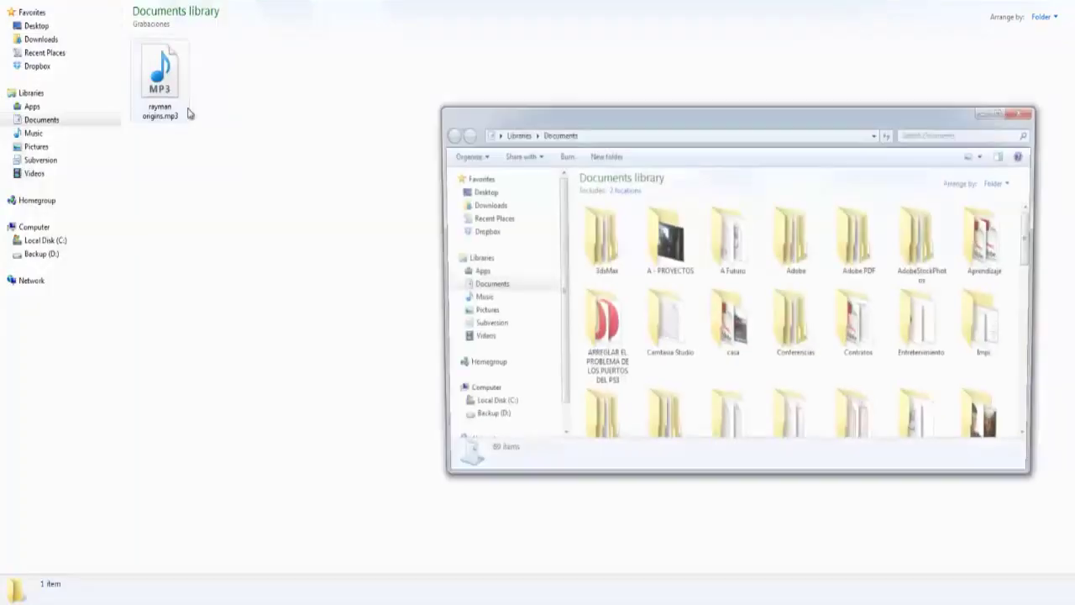
{"action": "left_click", "coordinate": [489, 191]}
{"action": "left_click", "coordinate": [643, 232]}
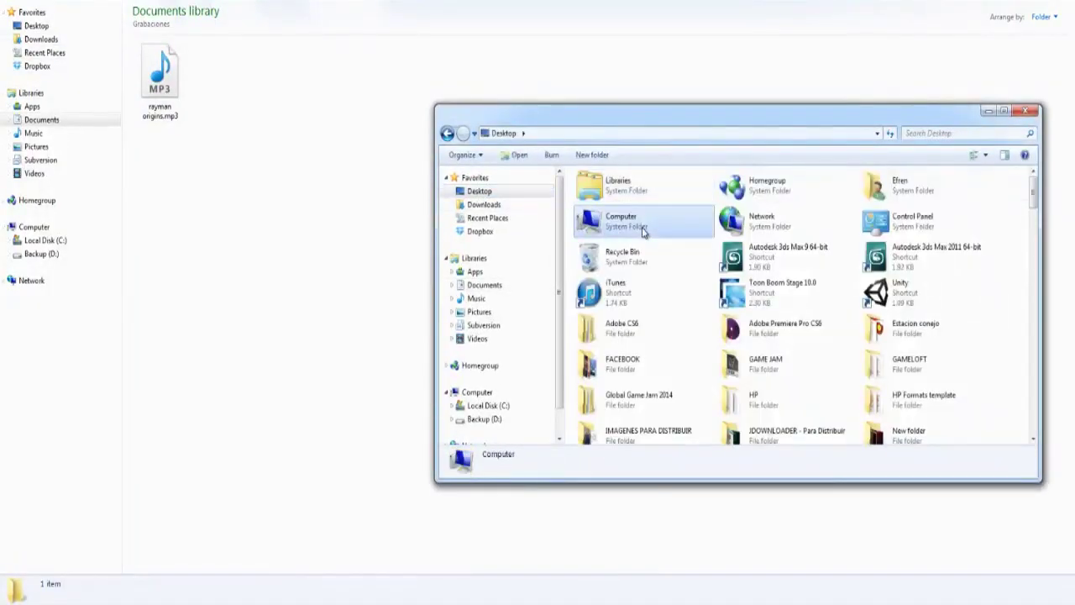
{"action": "scroll", "coordinate": [642, 232], "scroll_direction": "down", "scroll_amount": 3}
{"action": "left_click", "coordinate": [781, 186]}
{"action": "double_click", "coordinate": [786, 187]}
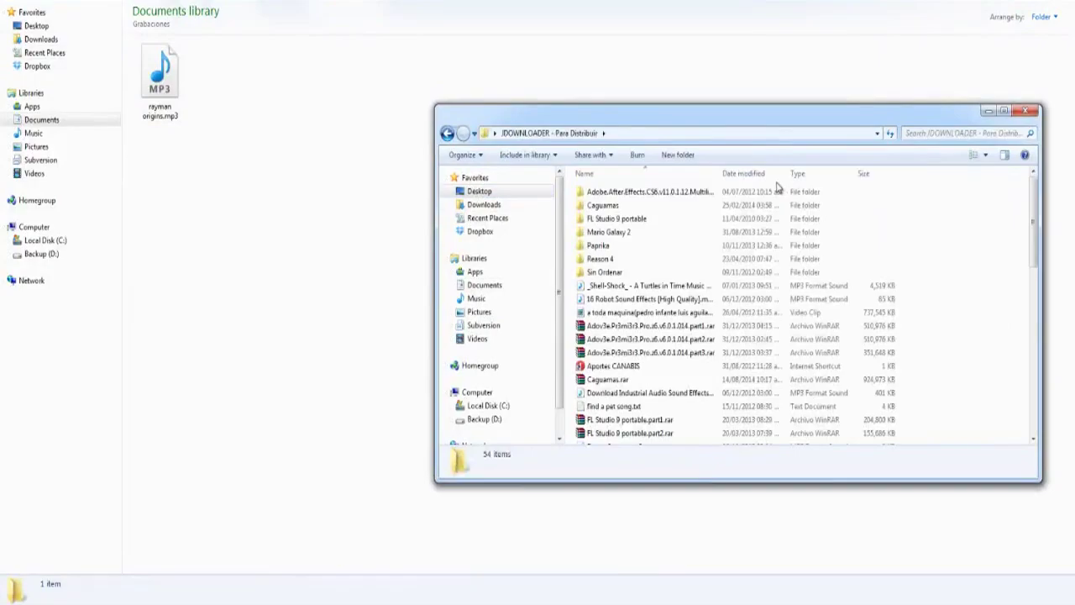
Pick up the Rayman Origins 45m gameplay MP4 from the download folder for pasting elsewhere, and close that window
{"action": "key", "text": "End"}
{"action": "key", "text": "Up"}
{"action": "key", "text": "Up"}
{"action": "key", "text": "Up"}
{"action": "key", "text": "Up"}
{"action": "key", "text": "Up"}
{"action": "key", "text": "Up"}
{"action": "key", "text": "Up"}
{"action": "key", "text": "Up"}
{"action": "key", "text": "Up"}
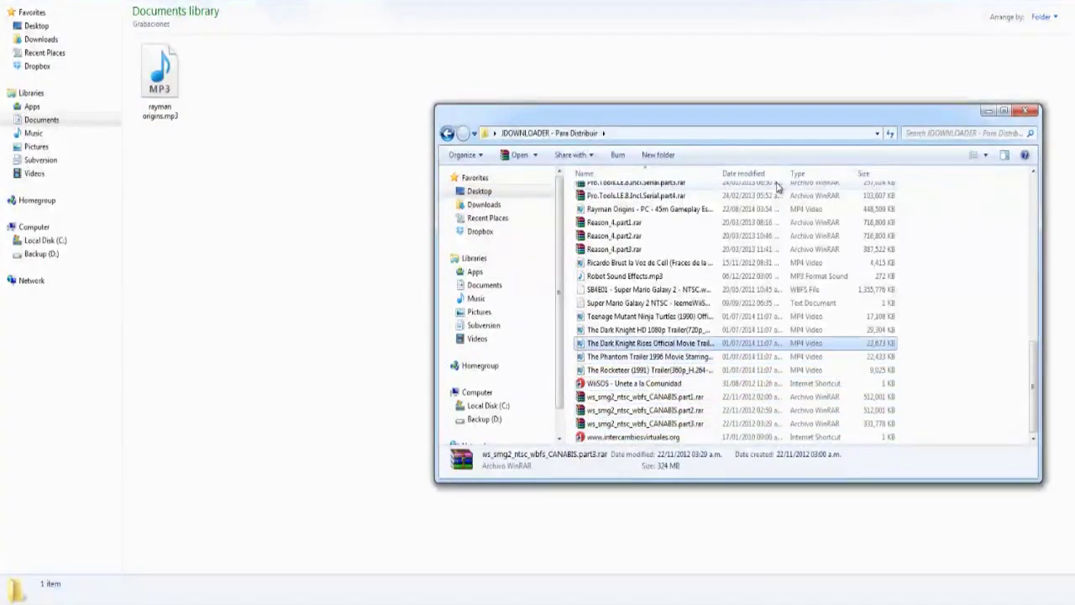
{"action": "scroll", "coordinate": [660, 296], "scroll_direction": "up", "scroll_amount": 1}
{"action": "scroll", "coordinate": [660, 297], "scroll_direction": "up", "scroll_amount": 3}
{"action": "key", "text": "r"}
{"action": "key", "text": "a"}
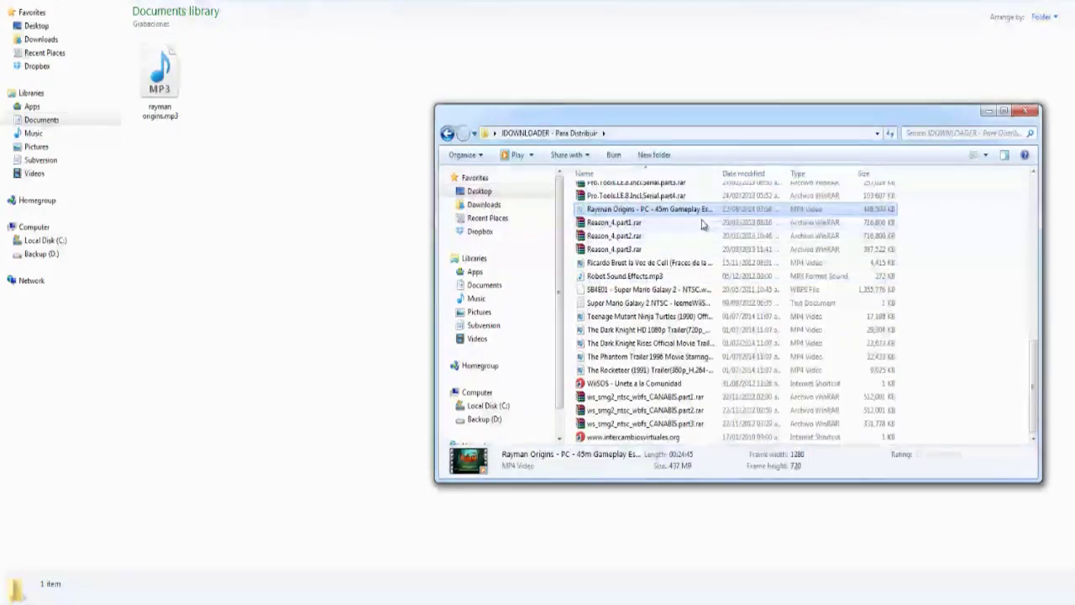
{"action": "left_click", "coordinate": [1024, 110]}
Paste the gameplay video into the Video folder inside the project's References folder
{"action": "key", "text": "BackSpace"}
{"action": "key", "text": "Right"}
{"action": "key", "text": "Right"}
{"action": "key", "text": "Return"}
{"action": "key", "text": "BackSpace"}
{"action": "key", "text": "Left"}
{"action": "key", "text": "Return"}
{"action": "key", "text": "Right"}
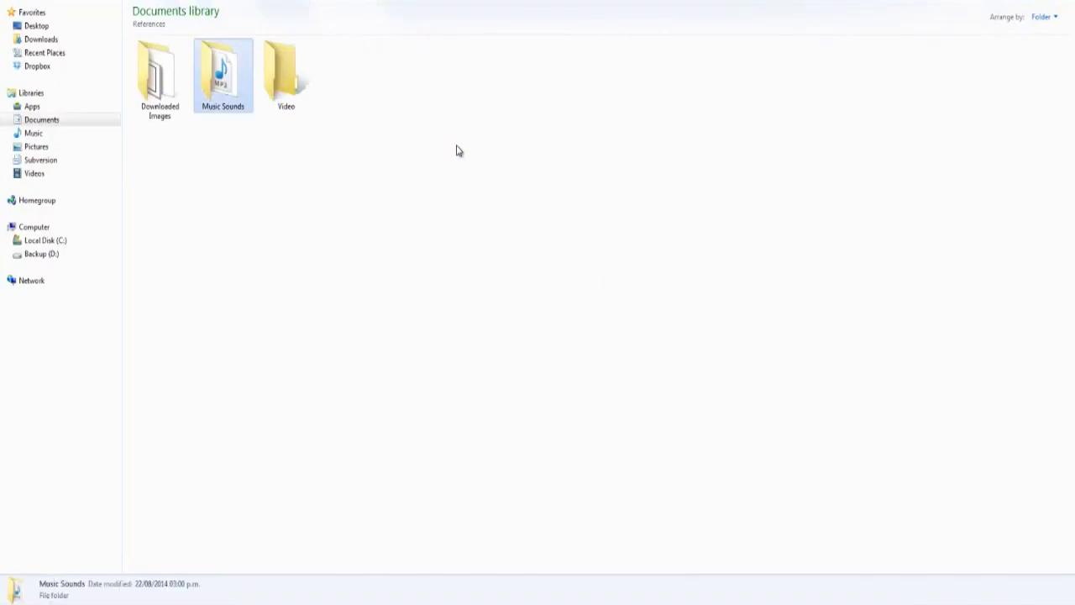
{"action": "key", "text": "Right"}
{"action": "key", "text": "Return"}
{"action": "key", "text": "ctrl+v"}
Import the gameplay MP4 into the Premiere Pro project and place it on Video 1 just after the narration's end
{"action": "left_click_drag", "start_coordinate": [170, 84], "coordinate": [114, 201]}
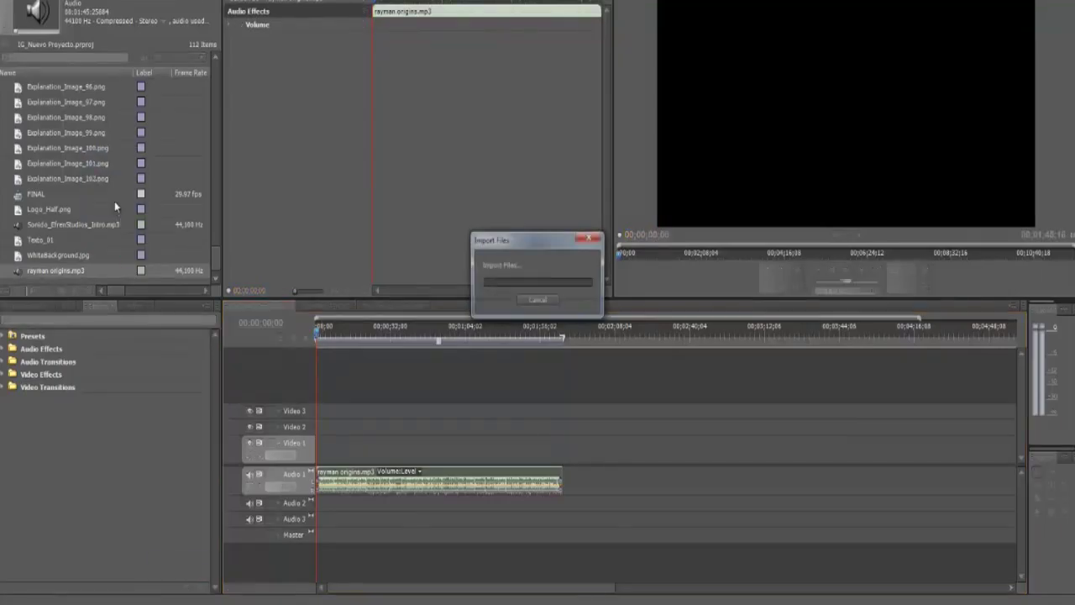
{"action": "left_click_drag", "start_coordinate": [19, 277], "coordinate": [571, 439]}
Split the gameplay clip at 00;02;28;02 with the Razor tool and delete the part before the cut
{"action": "left_click", "coordinate": [659, 335]}
{"action": "mouse_move", "coordinate": [658, 335]}
{"action": "left_mouse_down"}
{"action": "mouse_move", "coordinate": [758, 335]}
{"action": "mouse_move", "coordinate": [664, 335]}
{"action": "left_mouse_up"}
{"action": "key", "text": "c"}
{"action": "left_click", "coordinate": [664, 445]}
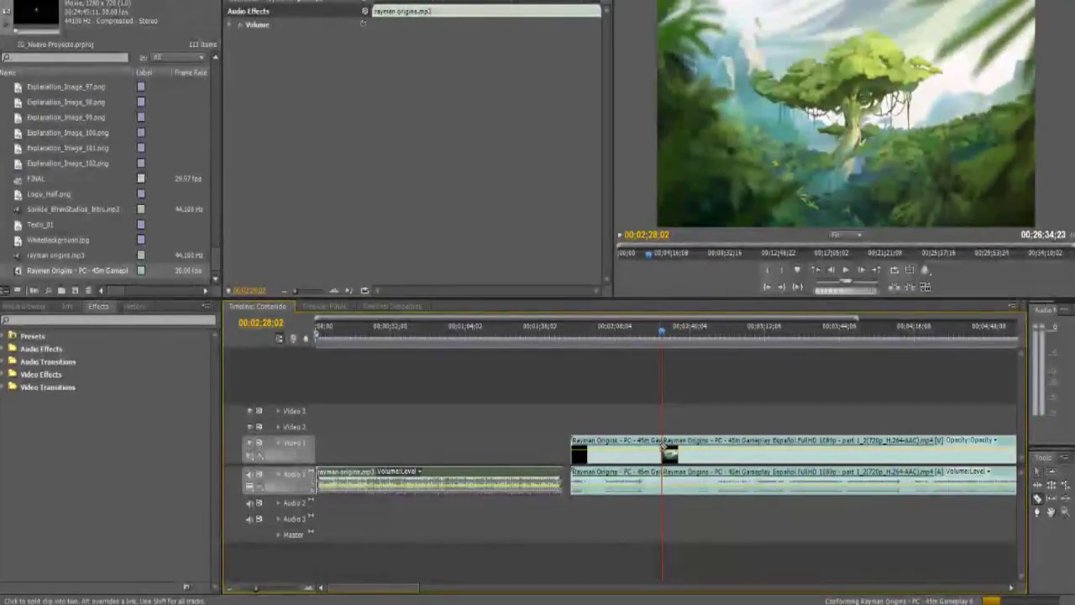
{"action": "key", "text": "v"}
{"action": "left_click", "coordinate": [618, 454]}
{"action": "key", "text": "Delete"}
Unlink the gameplay clip's audio from its video and delete the audio part
{"action": "right_click", "coordinate": [702, 445]}
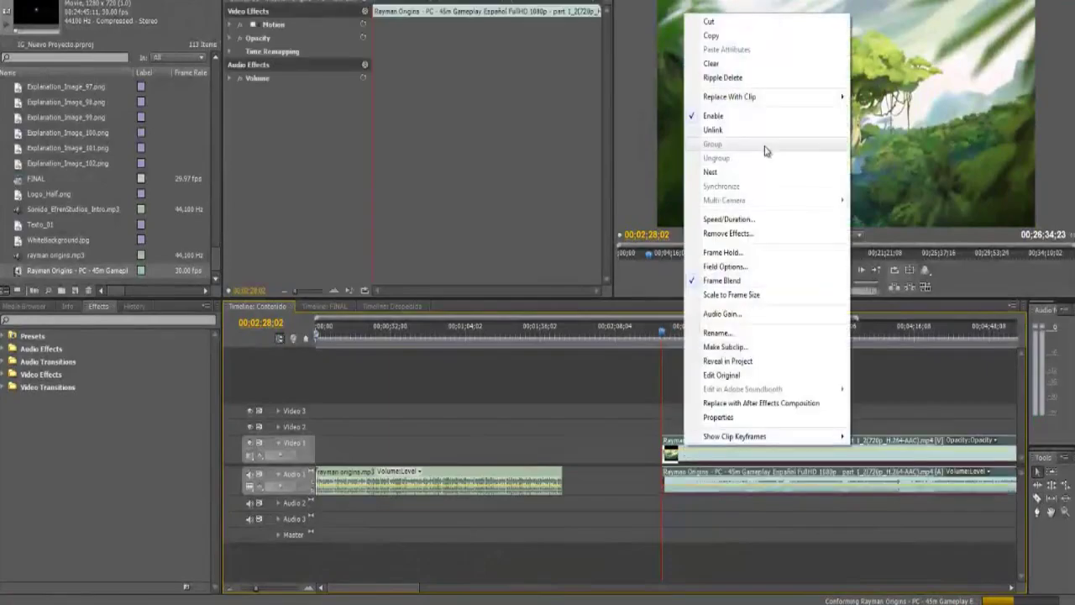
{"action": "left_click", "coordinate": [730, 130]}
{"action": "left_click", "coordinate": [709, 483]}
{"action": "key", "text": "Delete"}
{"action": "left_click", "coordinate": [708, 446]}
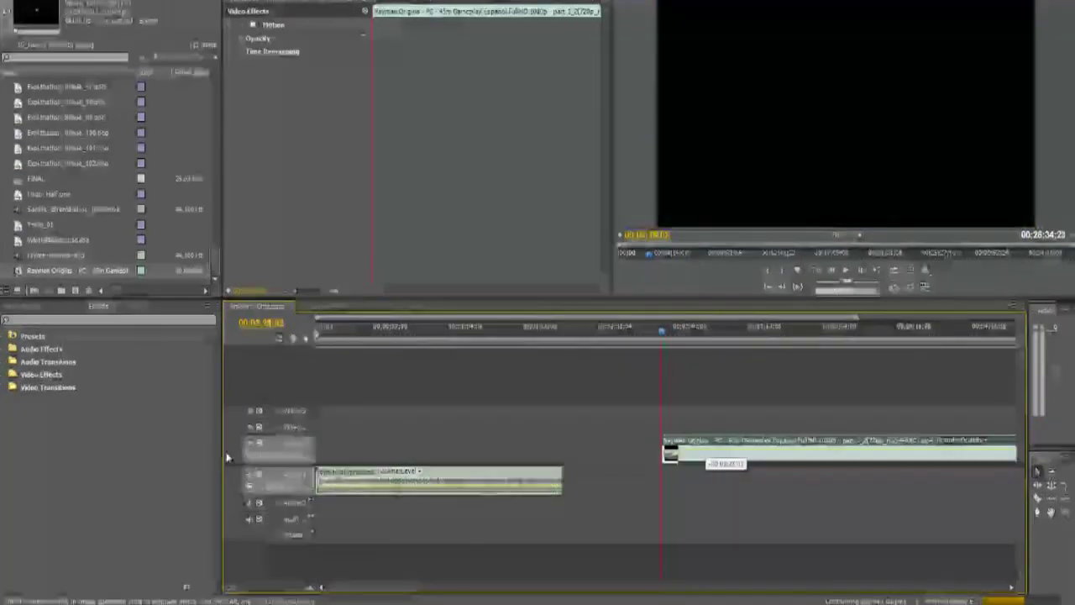
Move the gameplay clip to the start of Video 1 and play the sequence from the beginning
{"action": "left_click_drag", "start_coordinate": [694, 437], "coordinate": [304, 450]}
{"action": "key", "text": "Home"}
{"action": "key", "text": "space"}
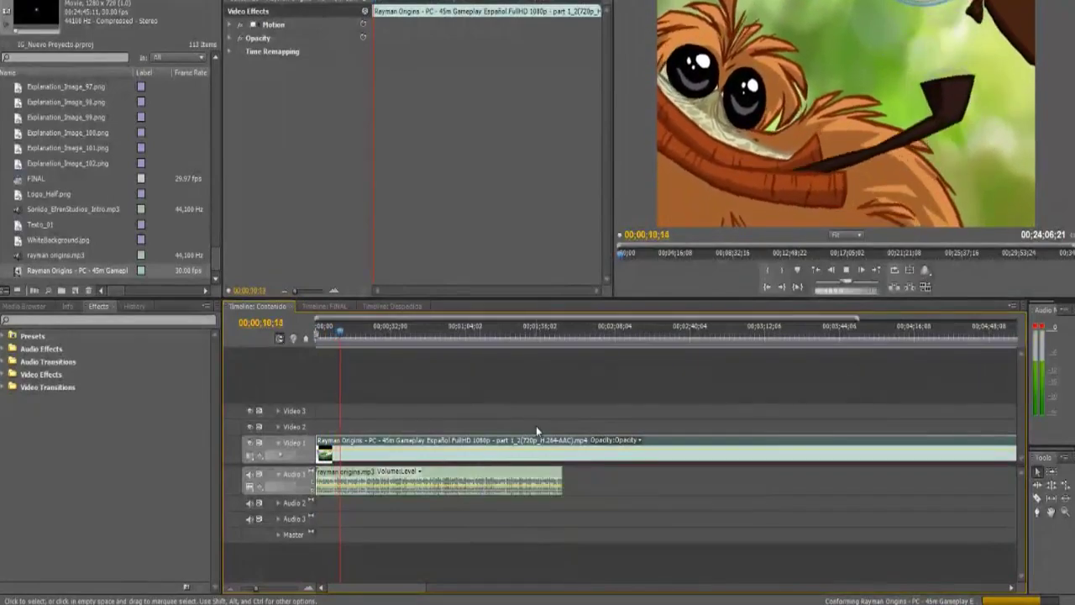
{"action": "key", "text": "space"}
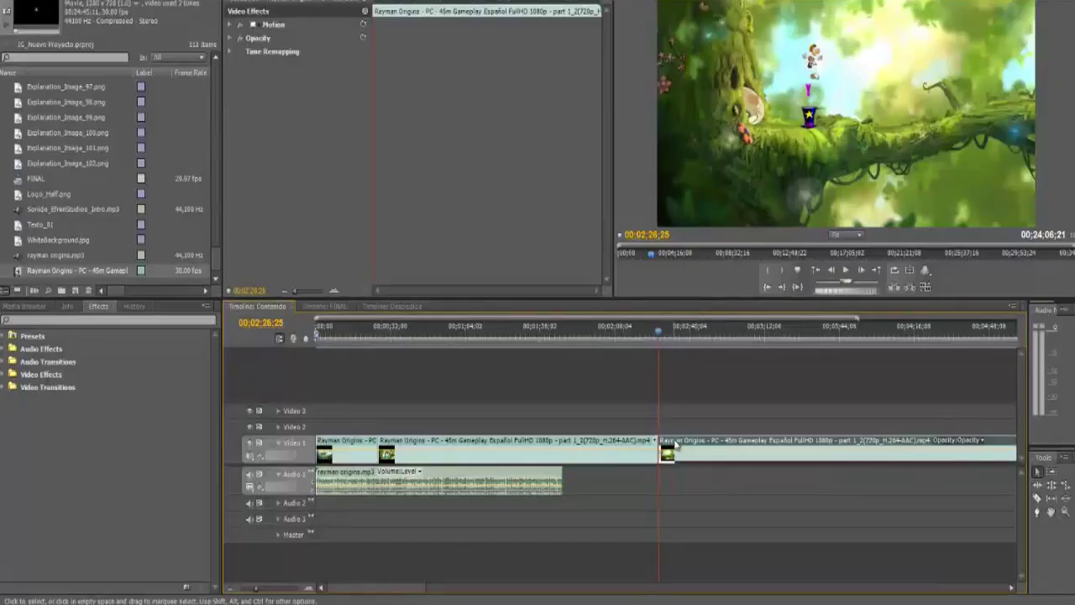
Move the gameplay section that starts at 00;02;26;25 back against the short opening clip, and play across the join
{"action": "left_click_drag", "start_coordinate": [663, 452], "coordinate": [395, 450]}
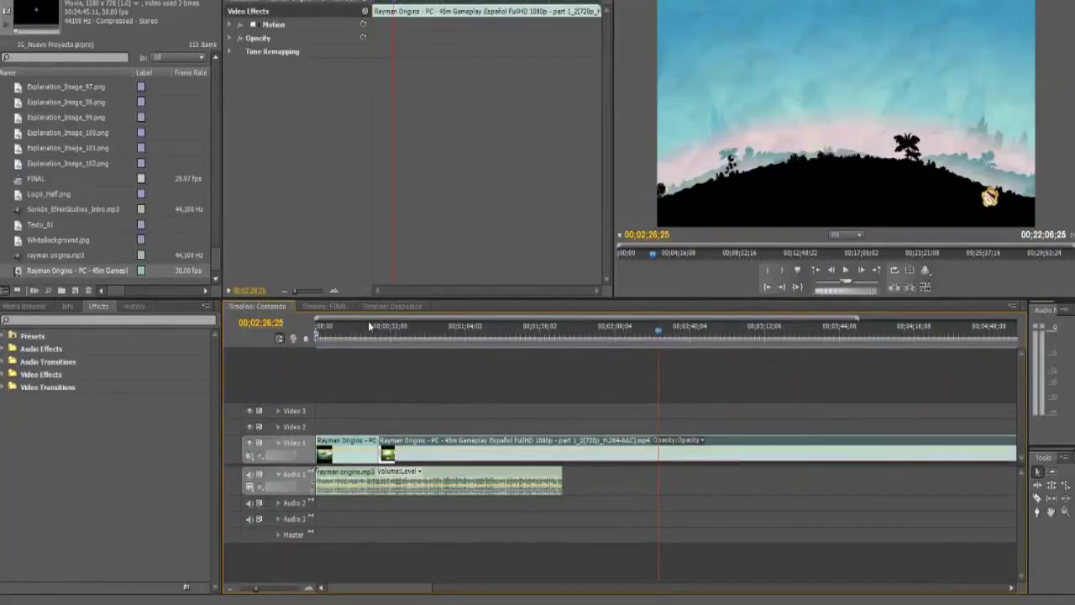
{"action": "left_click", "coordinate": [375, 326]}
{"action": "key", "text": "space"}
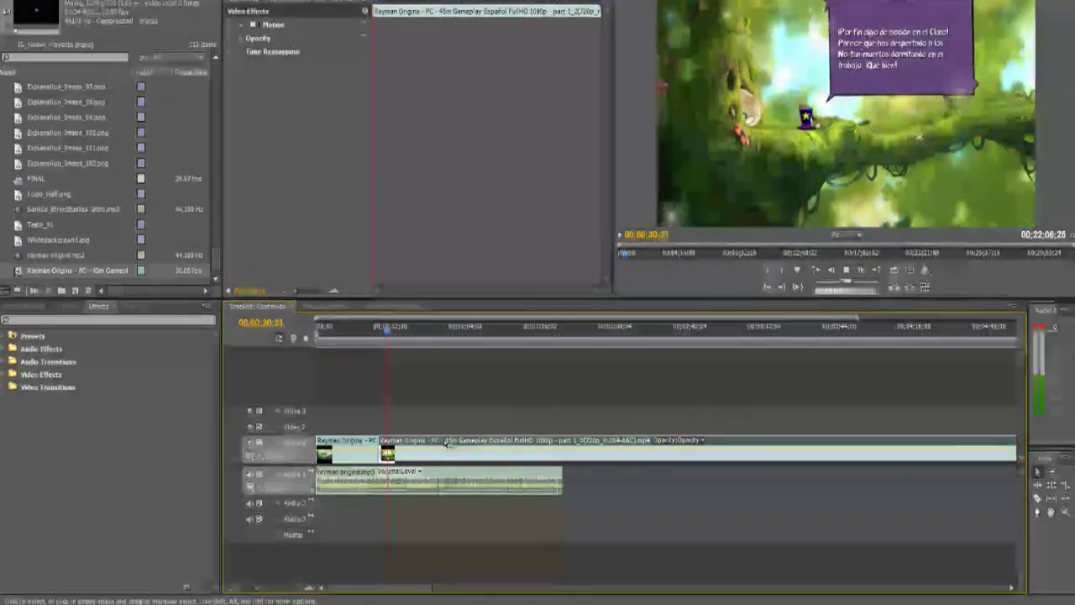
Cut the narration section between 00;00;31;09 and 00;00;32;05 out of Audio 1, close the gap, and play across the join
{"action": "left_click_drag", "start_coordinate": [372, 591], "coordinate": [373, 593]}
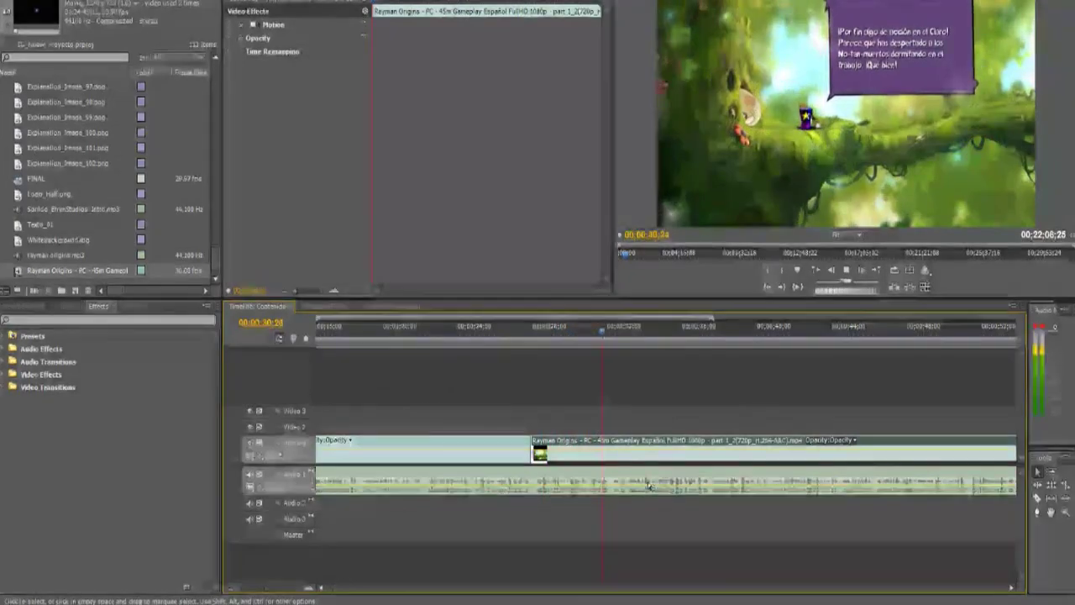
{"action": "key", "text": "space"}
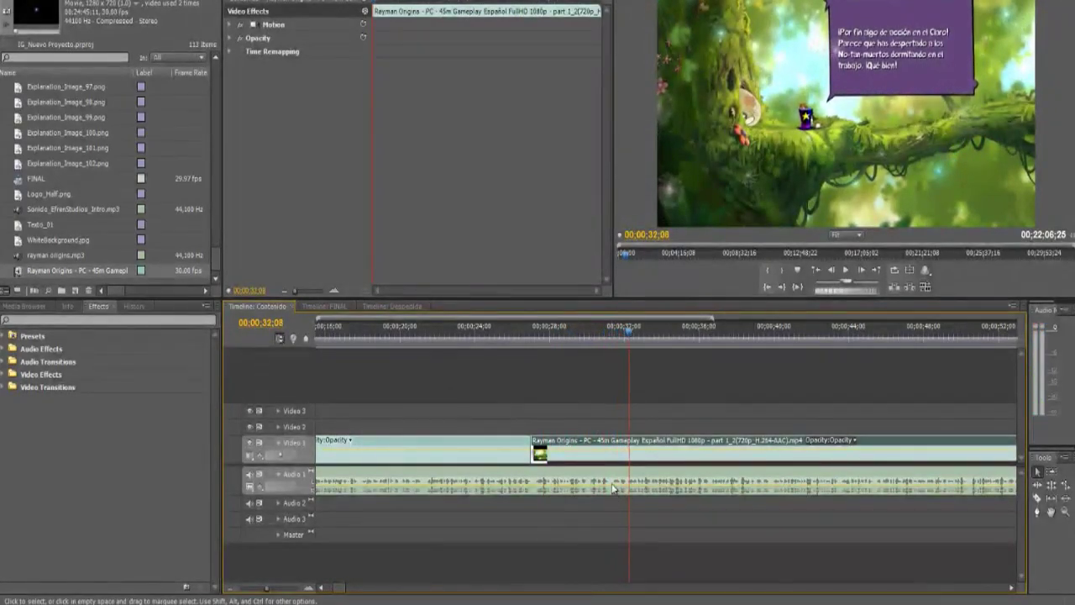
{"action": "left_click", "coordinate": [627, 333]}
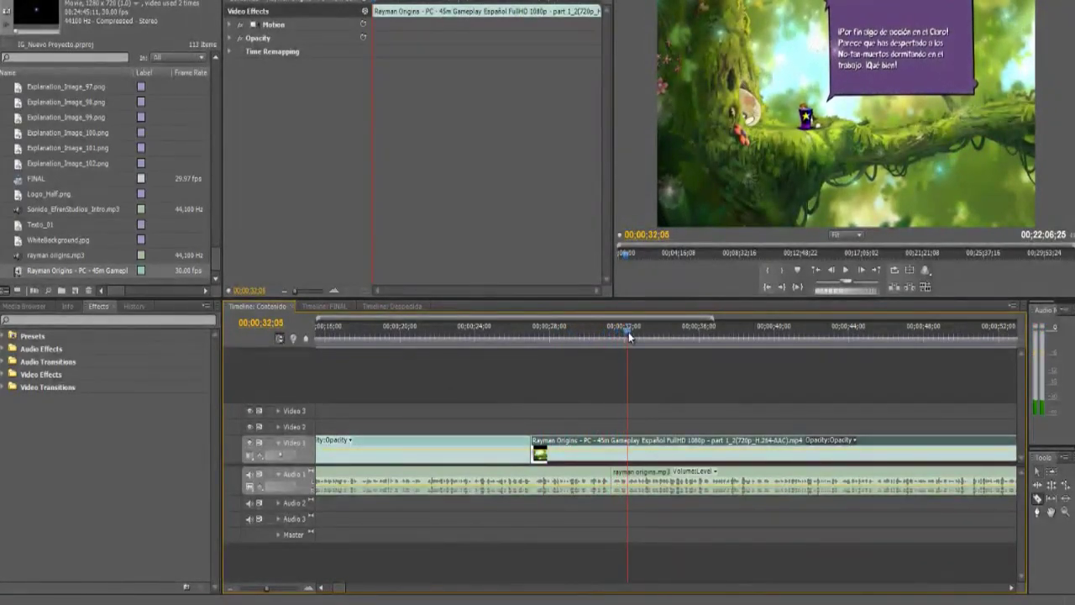
{"action": "left_click", "coordinate": [630, 472]}
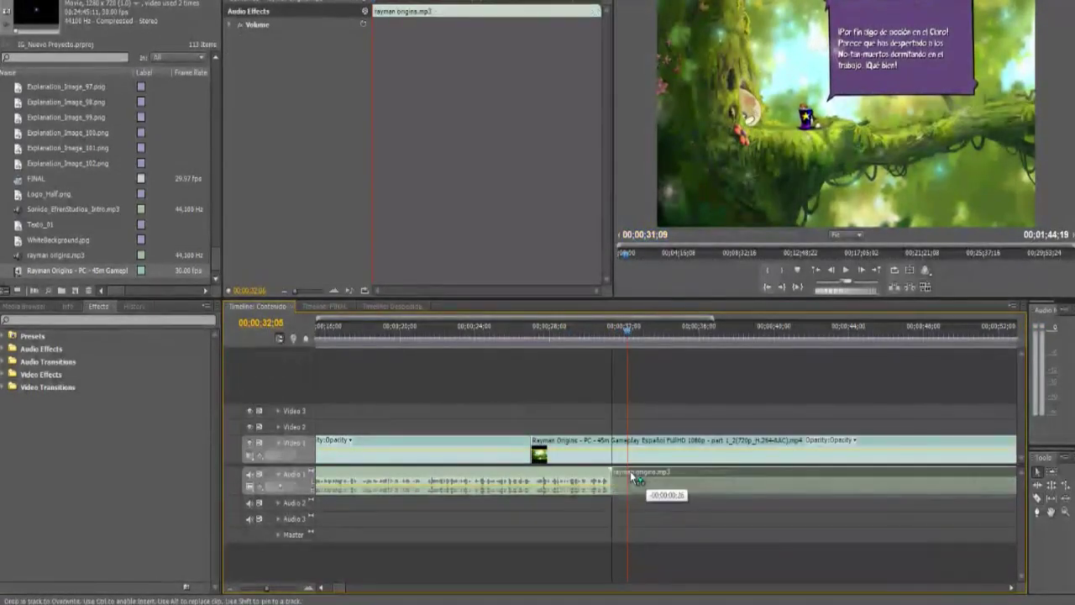
{"action": "left_click", "coordinate": [588, 328]}
{"action": "key", "text": "space"}
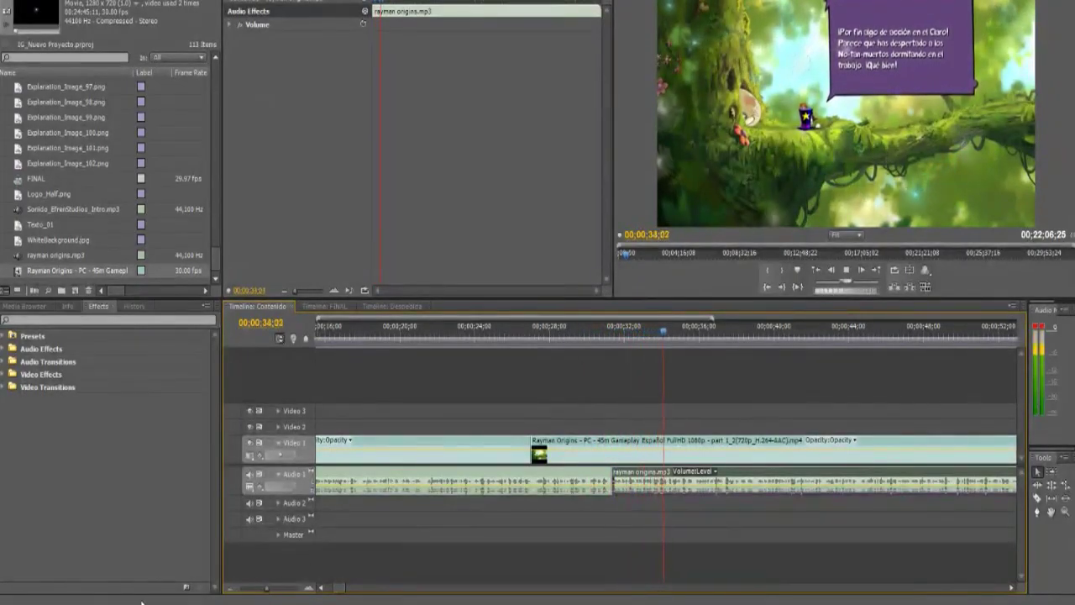
Play on and split the gameplay clip on Video 1 just before 00;00;36;00 with the Razor tool
{"action": "left_click", "coordinate": [1010, 586]}
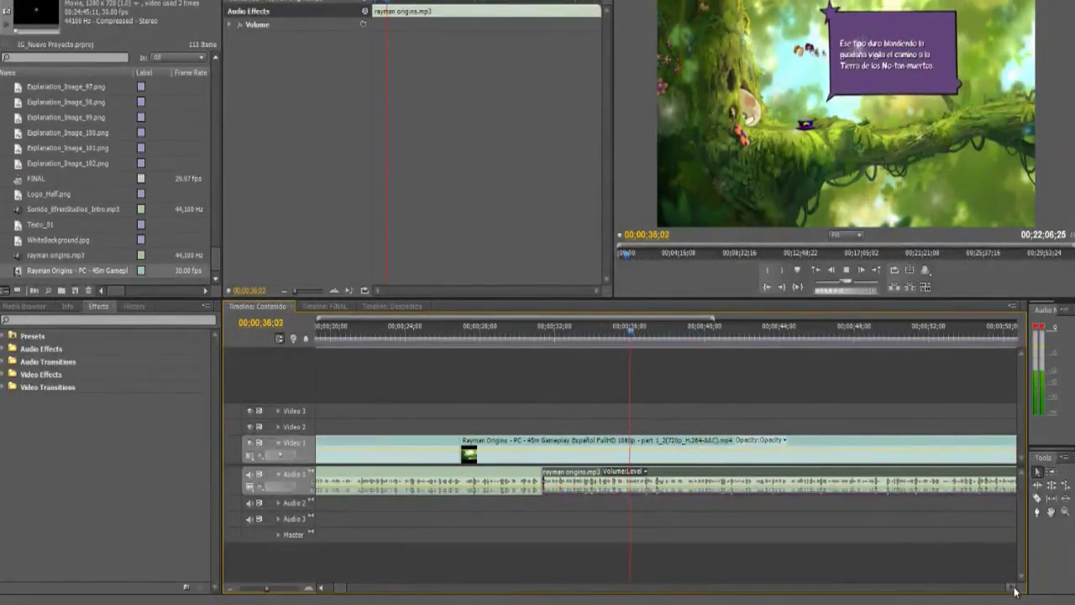
{"action": "left_click", "coordinate": [1010, 586]}
{"action": "key", "text": "space"}
{"action": "left_click_drag", "start_coordinate": [570, 332], "coordinate": [554, 333]}
{"action": "key", "text": "c"}
{"action": "left_click", "coordinate": [556, 450]}
{"action": "key", "text": "v"}
Split the gameplay at 00;00;57;08, move the part after it back to the cut near 00;00;36;00, and play across the join
{"action": "left_click_drag", "start_coordinate": [676, 333], "coordinate": [962, 336]}
{"action": "key", "text": "c"}
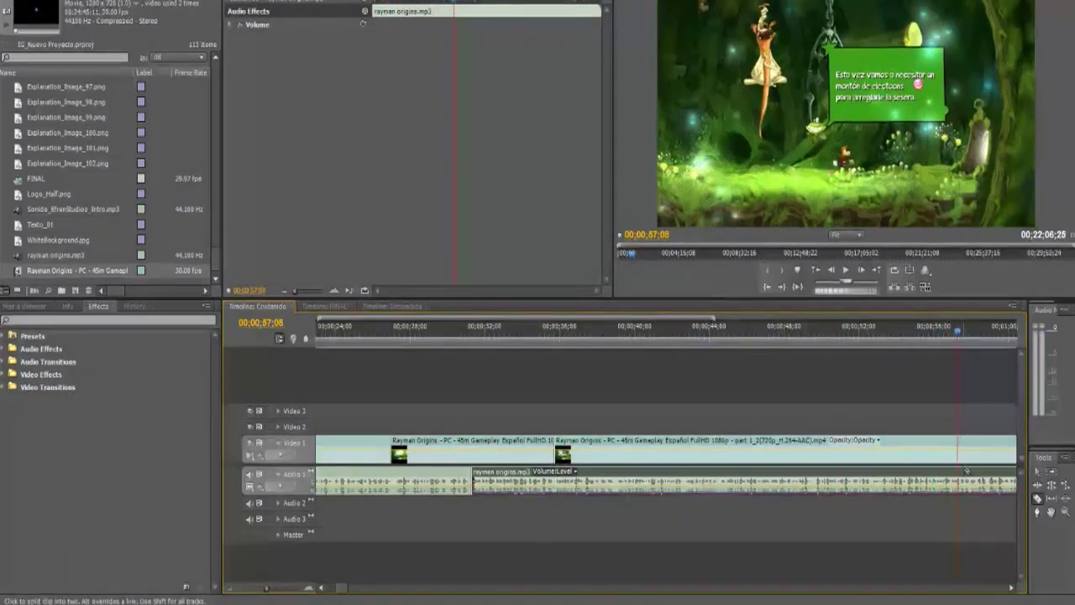
{"action": "left_click", "coordinate": [957, 446]}
{"action": "key", "text": "v"}
{"action": "left_click_drag", "start_coordinate": [979, 444], "coordinate": [576, 445]}
{"action": "left_click", "coordinate": [548, 338]}
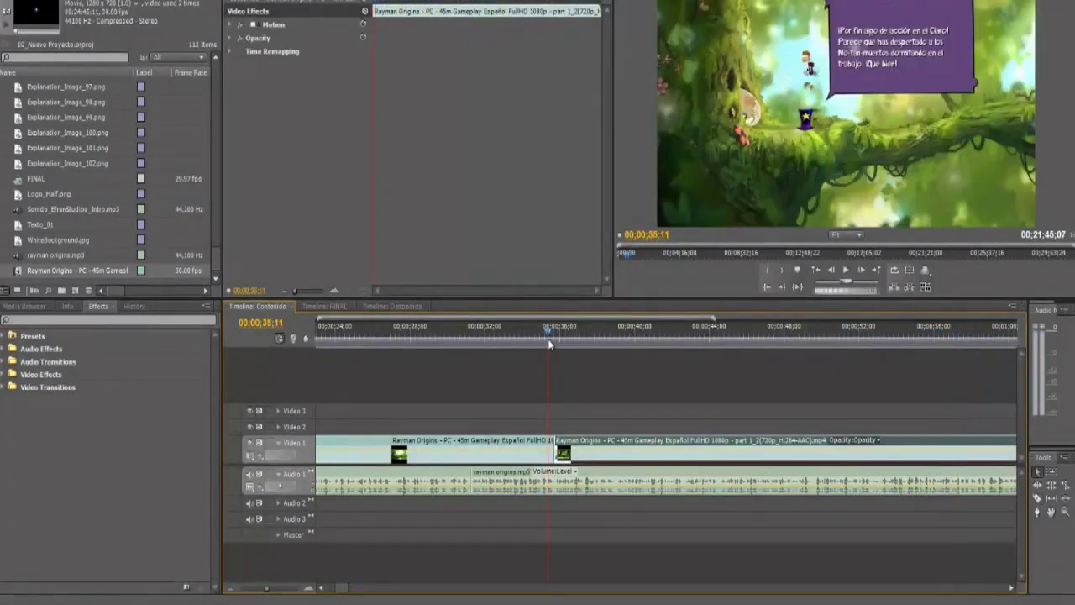
{"action": "key", "text": "space"}
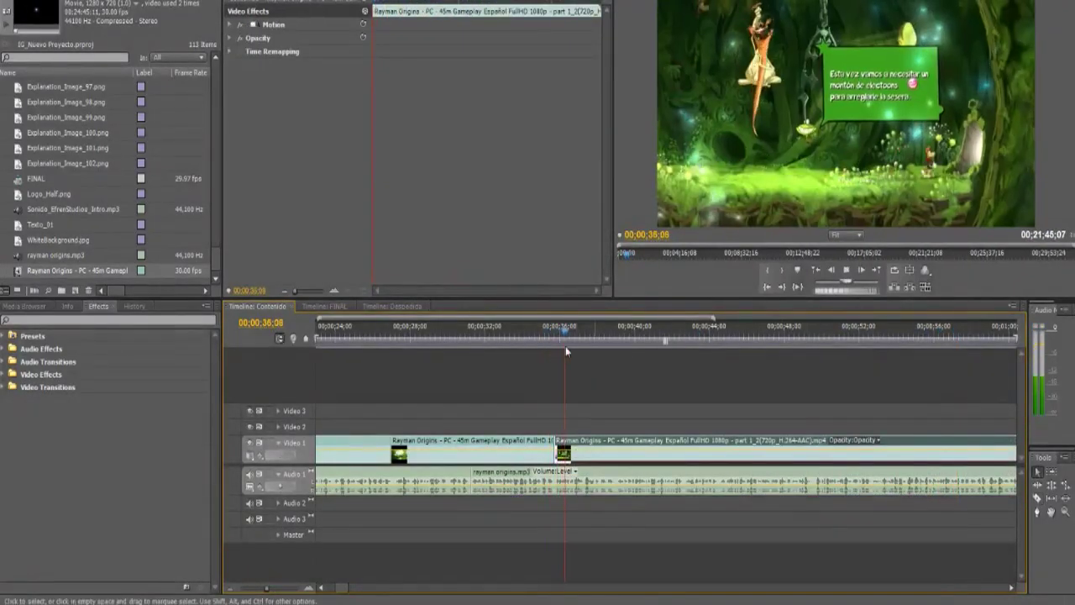
Play on through the map scene and split the gameplay at about 00;00;50 and about 00;01;38
{"action": "left_click", "coordinate": [1011, 588]}
{"action": "left_click", "coordinate": [1011, 588]}
{"action": "left_click", "coordinate": [1012, 589]}
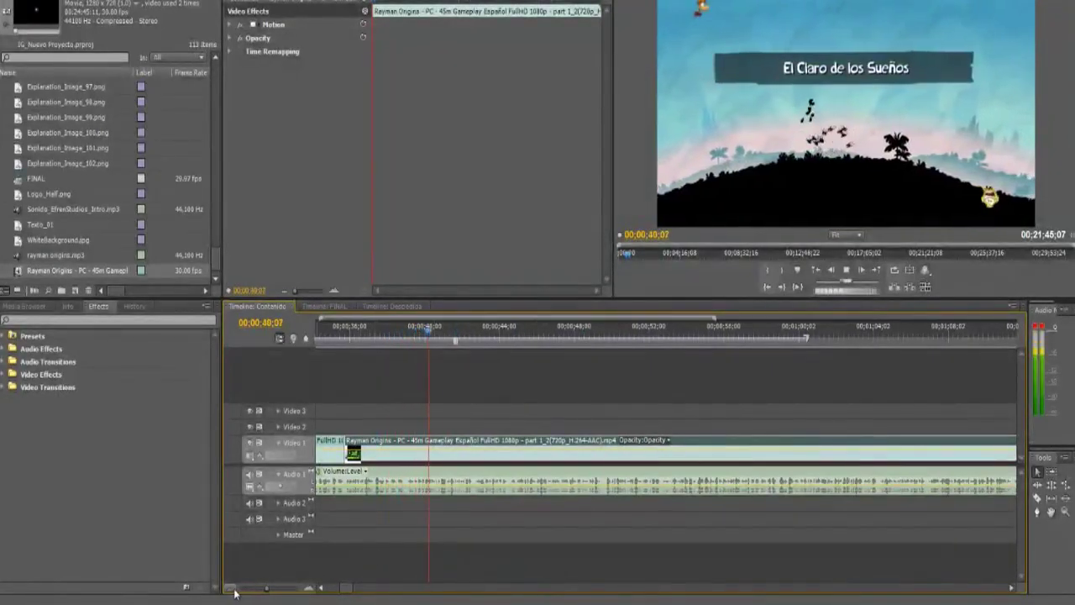
{"action": "key", "text": "minus"}
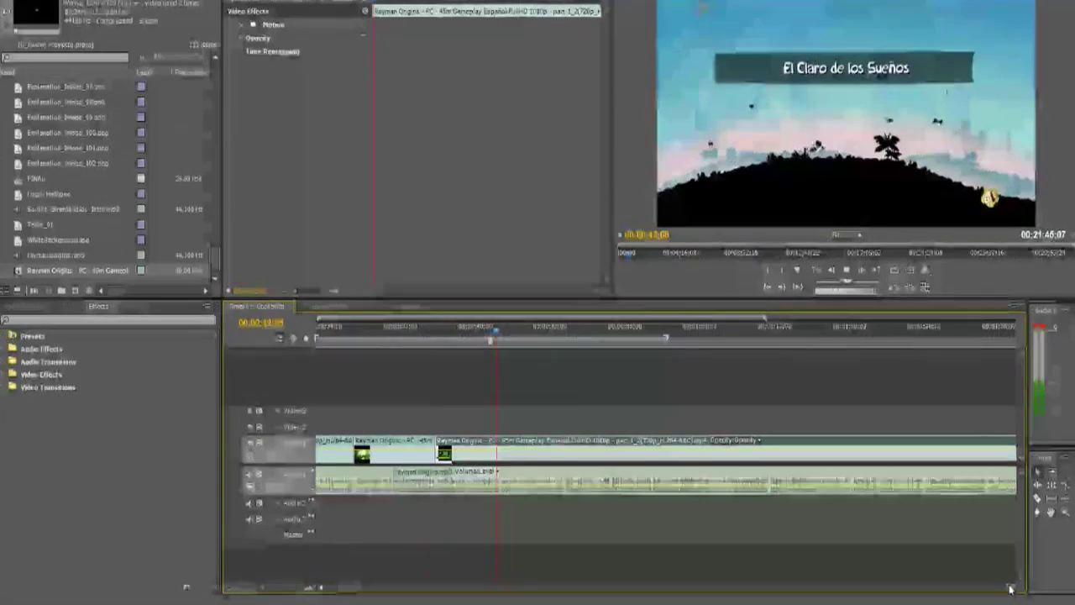
{"action": "left_click", "coordinate": [1011, 588]}
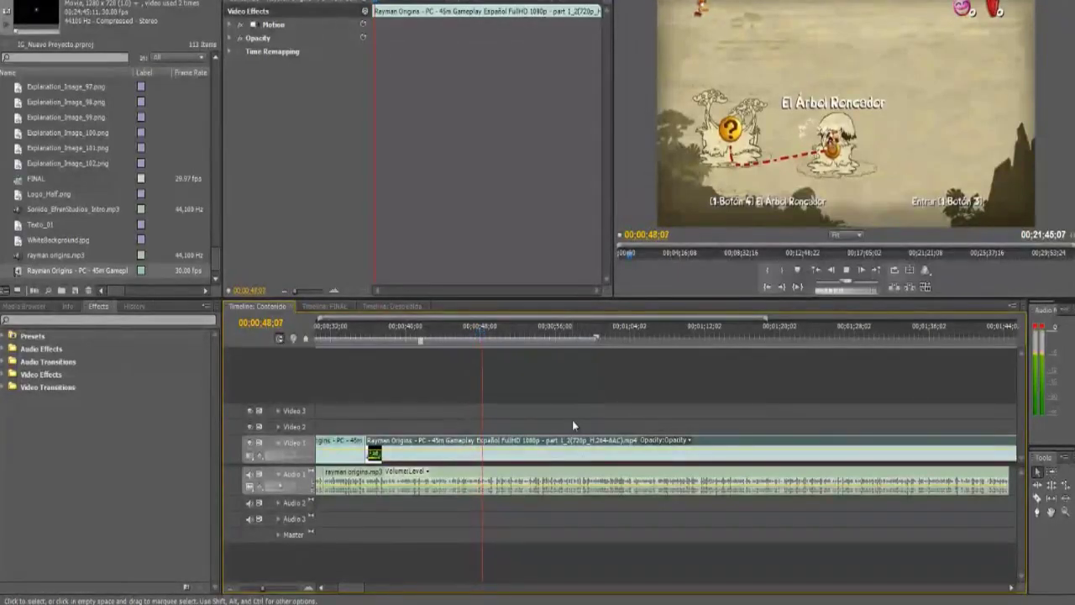
{"action": "key", "text": "space"}
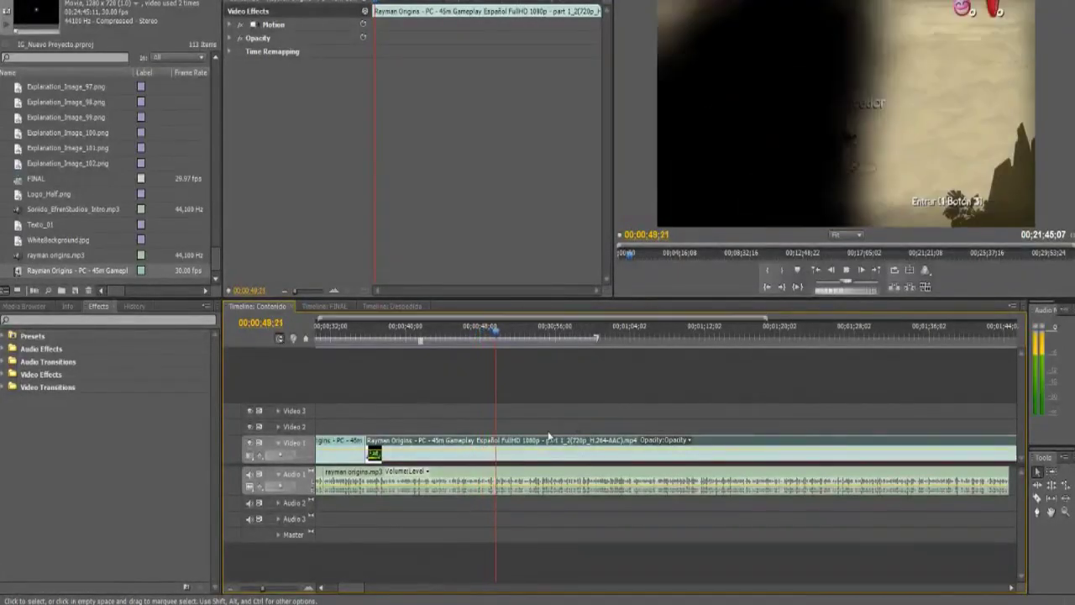
{"action": "left_click_drag", "start_coordinate": [500, 339], "coordinate": [945, 340]}
{"action": "left_click", "coordinate": [500, 453]}
{"action": "left_click", "coordinate": [948, 451]}
Move the gameplay section that starts at about 00;01;38 back to the cut near 00;00;50 and play across the join
{"action": "key", "text": "v"}
{"action": "left_click_drag", "start_coordinate": [965, 443], "coordinate": [517, 446]}
{"action": "left_click", "coordinate": [486, 327]}
{"action": "key", "text": "space"}
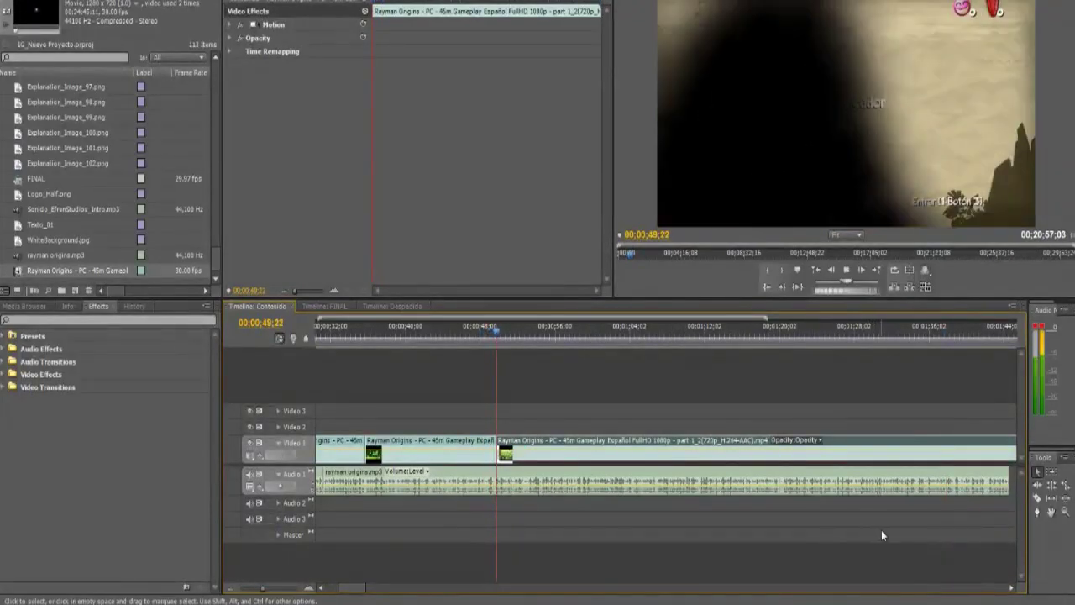
Cut out the gameplay between 00;00;54;23 and about 00;01;24, closing the gap with the following section, and play across the join
{"action": "left_click", "coordinate": [1011, 588]}
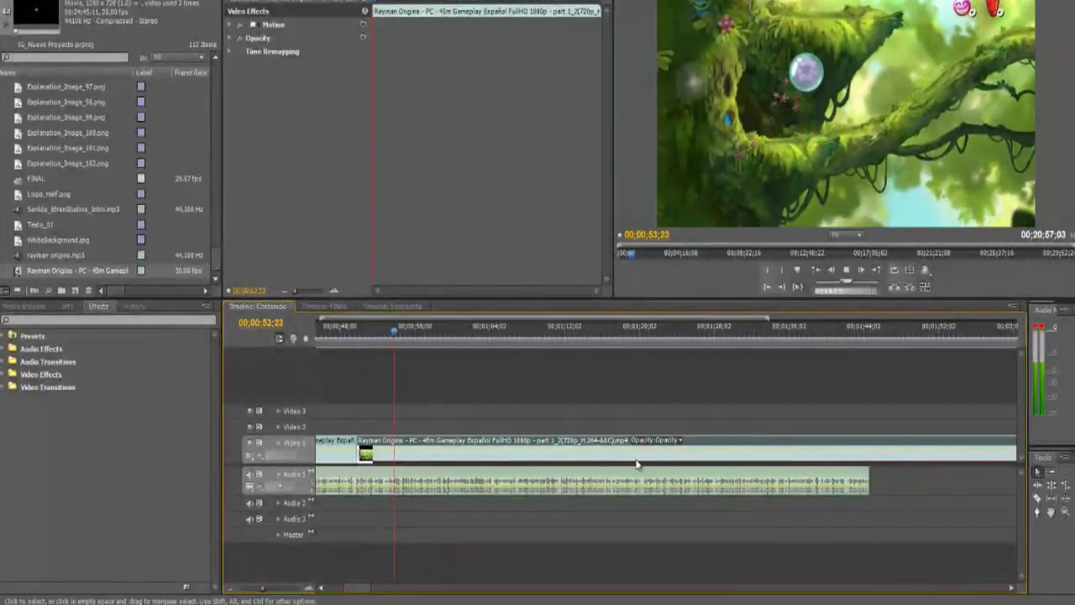
{"action": "key", "text": "space"}
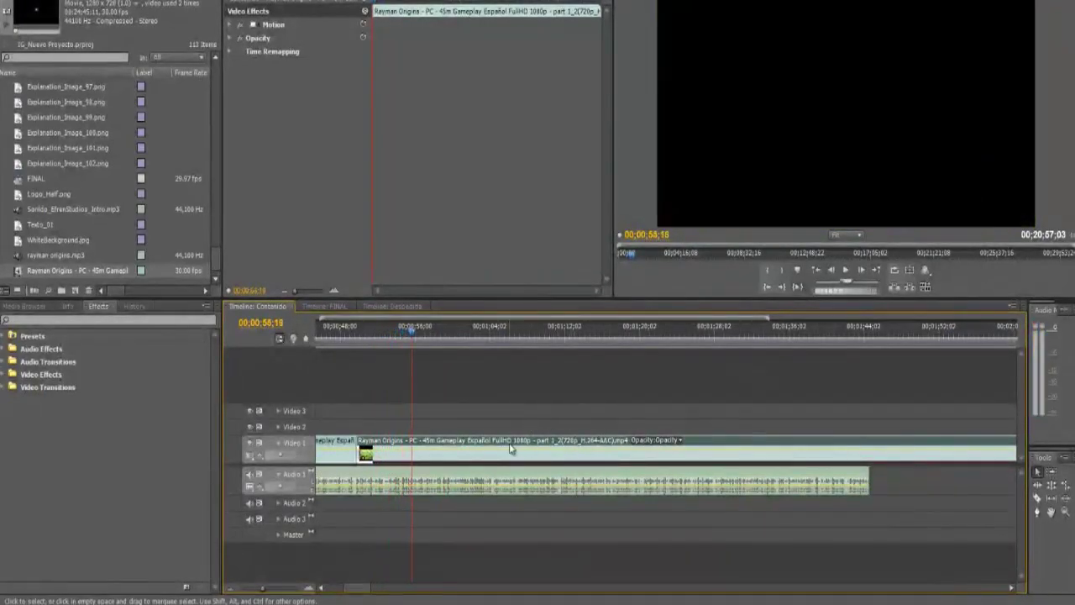
{"action": "left_click_drag", "start_coordinate": [413, 331], "coordinate": [403, 331]}
{"action": "key", "text": "c"}
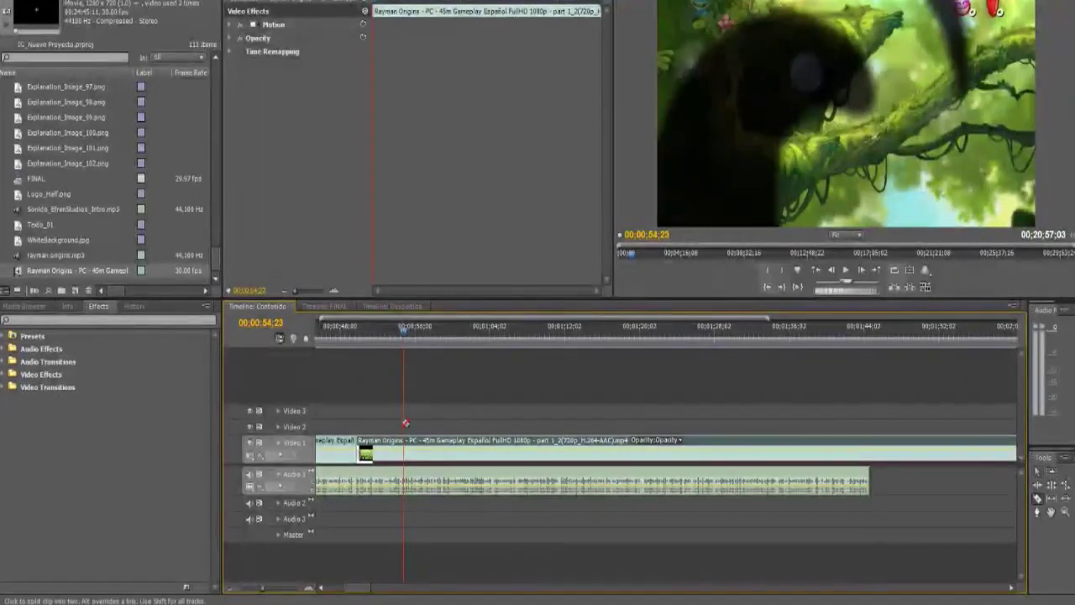
{"action": "left_click", "coordinate": [404, 447]}
{"action": "left_click_drag", "start_coordinate": [636, 333], "coordinate": [680, 344]}
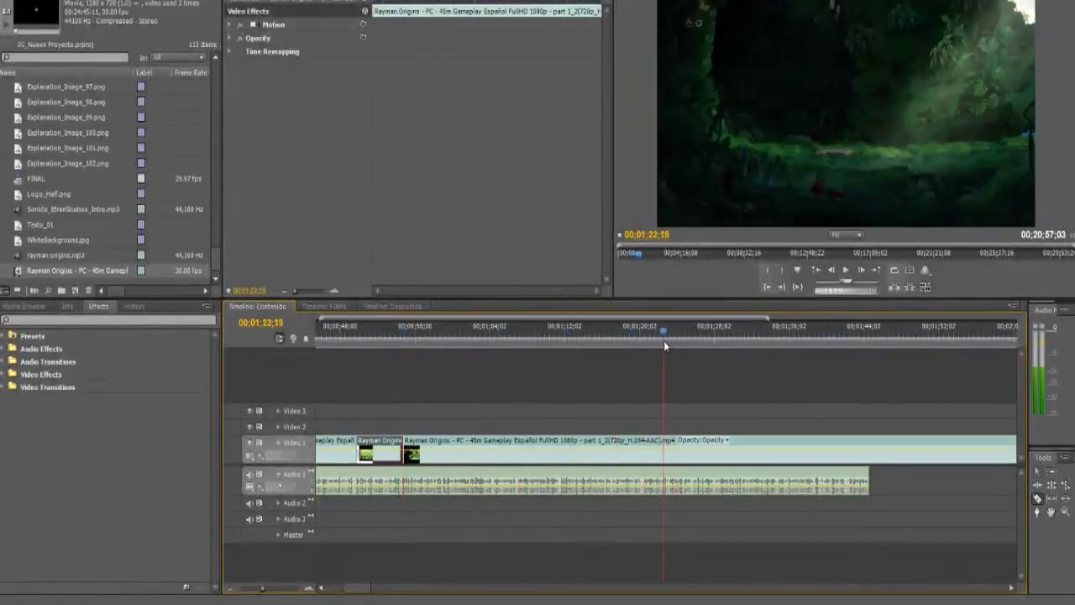
{"action": "left_click", "coordinate": [682, 452]}
{"action": "key", "text": "v"}
{"action": "left_click_drag", "start_coordinate": [701, 450], "coordinate": [420, 449]}
{"action": "left_click", "coordinate": [408, 327]}
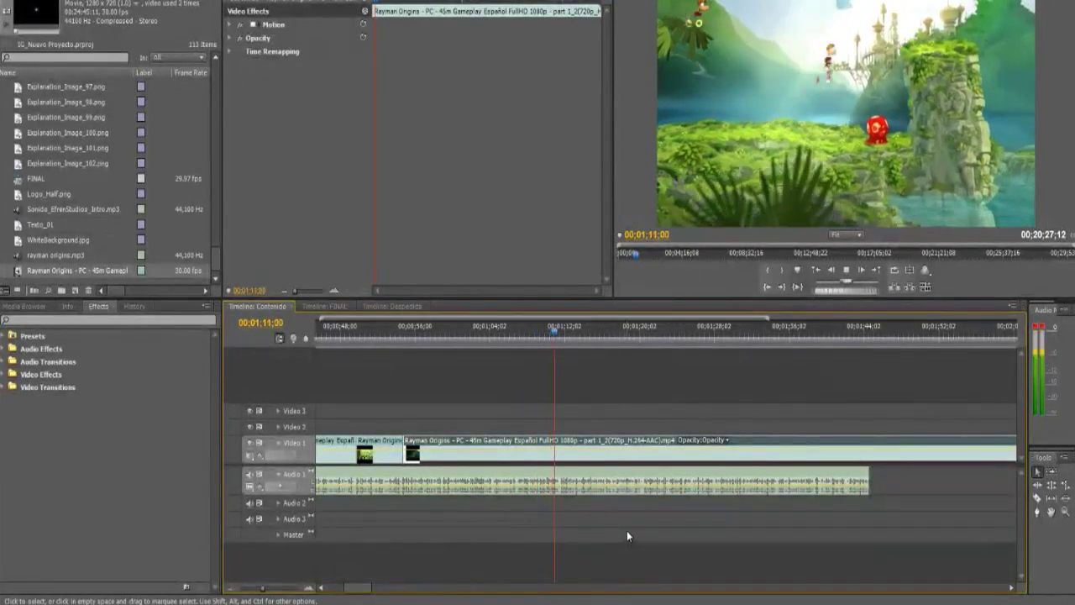
Cut out the gameplay between 00;01;25;19 and about 00;01;54, closing the gap with the following section, and play across the join
{"action": "left_click", "coordinate": [1011, 588]}
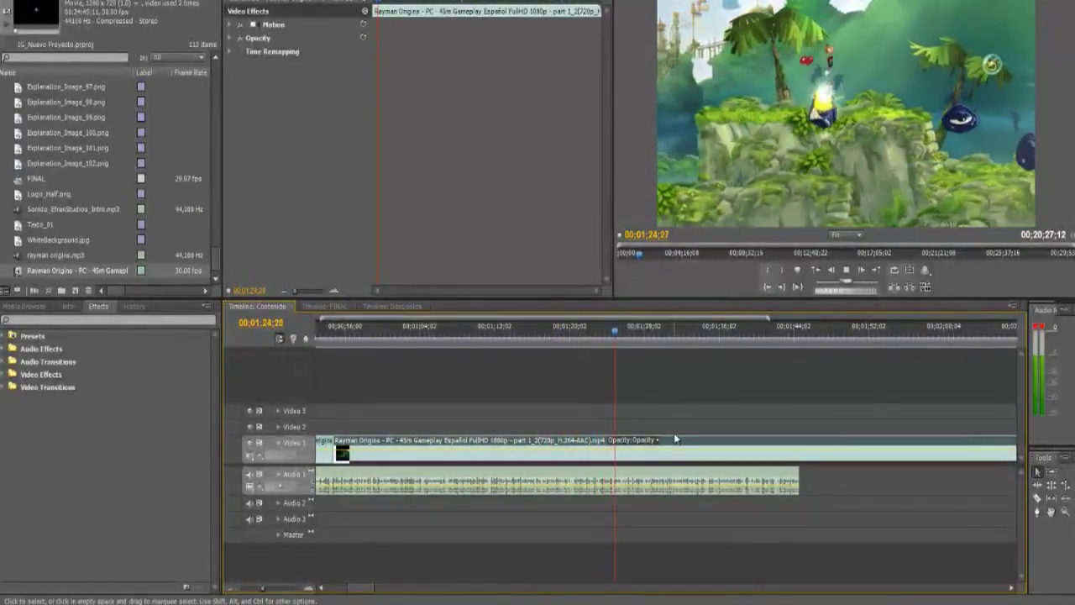
{"action": "left_click", "coordinate": [626, 447]}
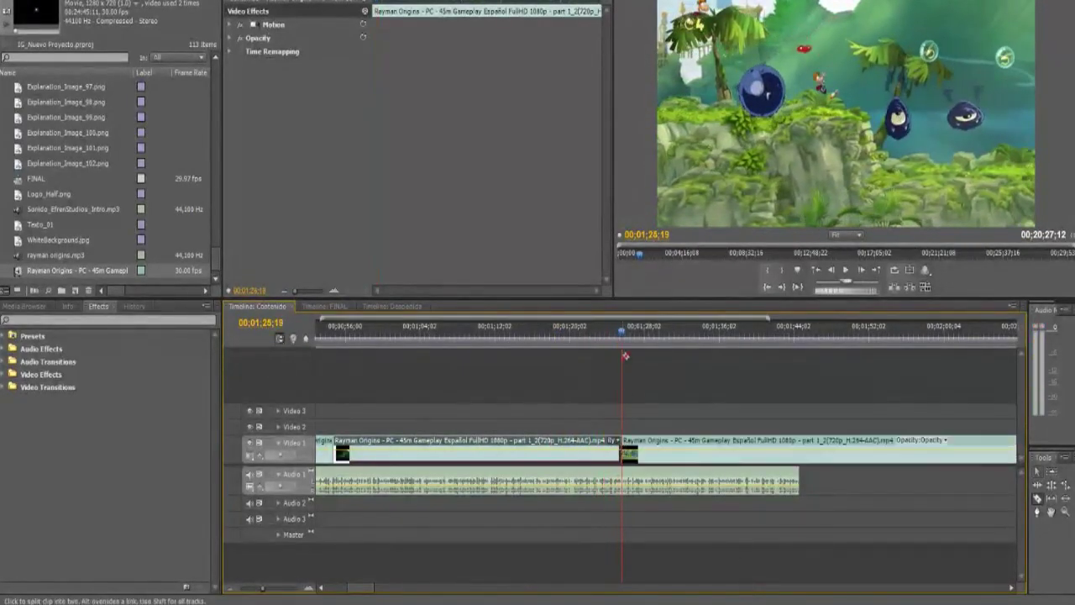
{"action": "left_click_drag", "start_coordinate": [723, 335], "coordinate": [902, 336]}
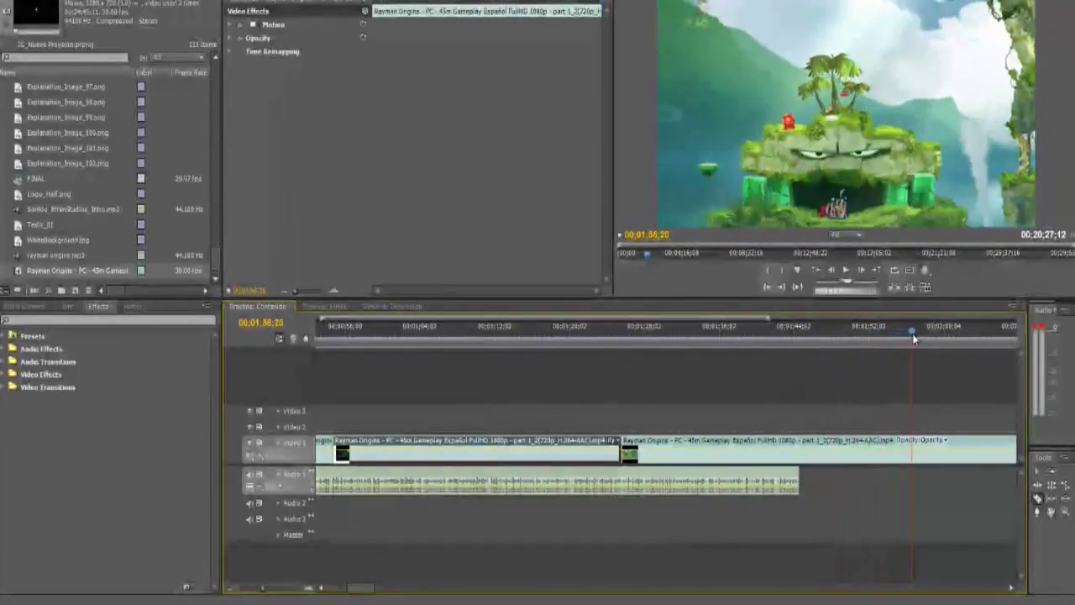
{"action": "left_click", "coordinate": [894, 443]}
{"action": "key", "text": "v"}
{"action": "left_click_drag", "start_coordinate": [917, 446], "coordinate": [643, 450]}
{"action": "key", "text": "space"}
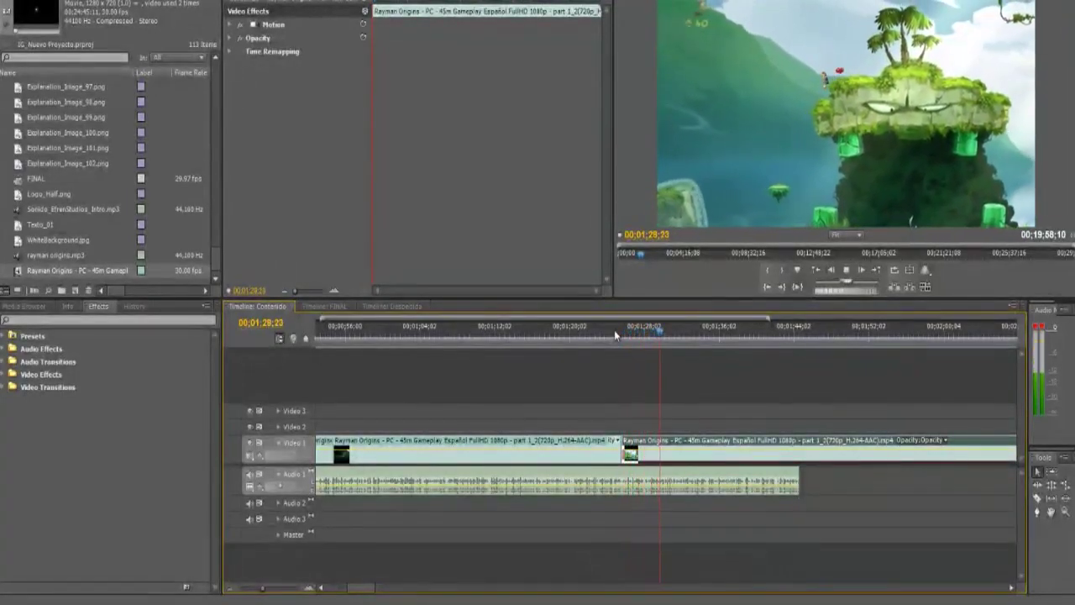
Split the gameplay just after the narration ends, delete the remainder, and extend the kept clip's end to about 00;01;50;19
{"action": "left_click", "coordinate": [1013, 588]}
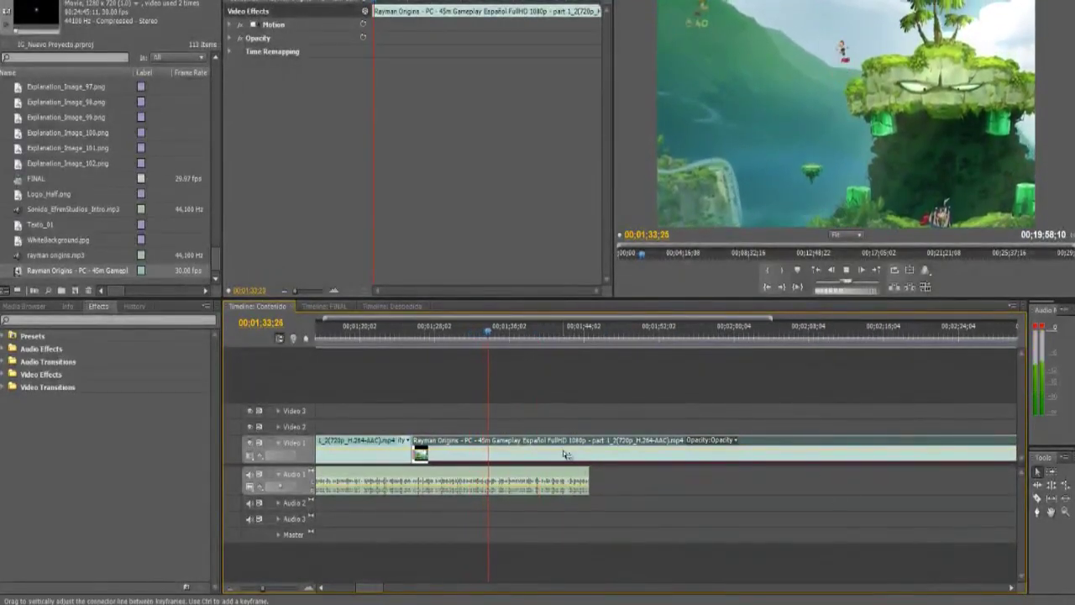
{"action": "key", "text": "c"}
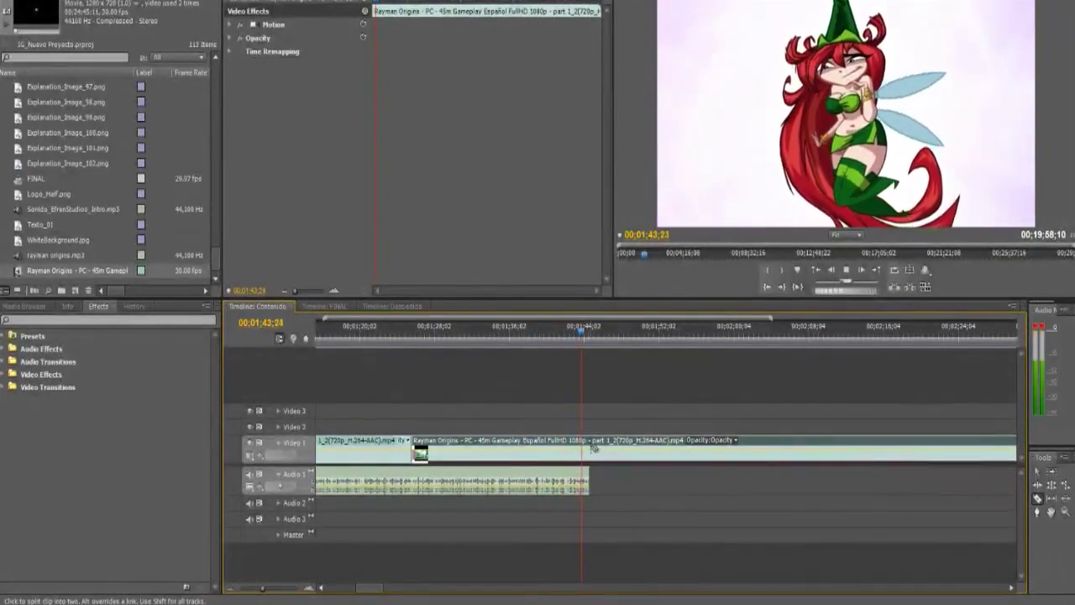
{"action": "left_click", "coordinate": [591, 448]}
{"action": "key", "text": "v"}
{"action": "key", "text": "Delete"}
{"action": "left_click_drag", "start_coordinate": [588, 445], "coordinate": [643, 441]}
Find the Cross Dissolve transition, apply it about five seconds long to the end of the last gameplay clip, and play it
{"action": "left_click", "coordinate": [172, 321]}
{"action": "type", "text": "a"}
{"action": "key", "text": "BackSpace"}
{"action": "type", "text": "cross"}
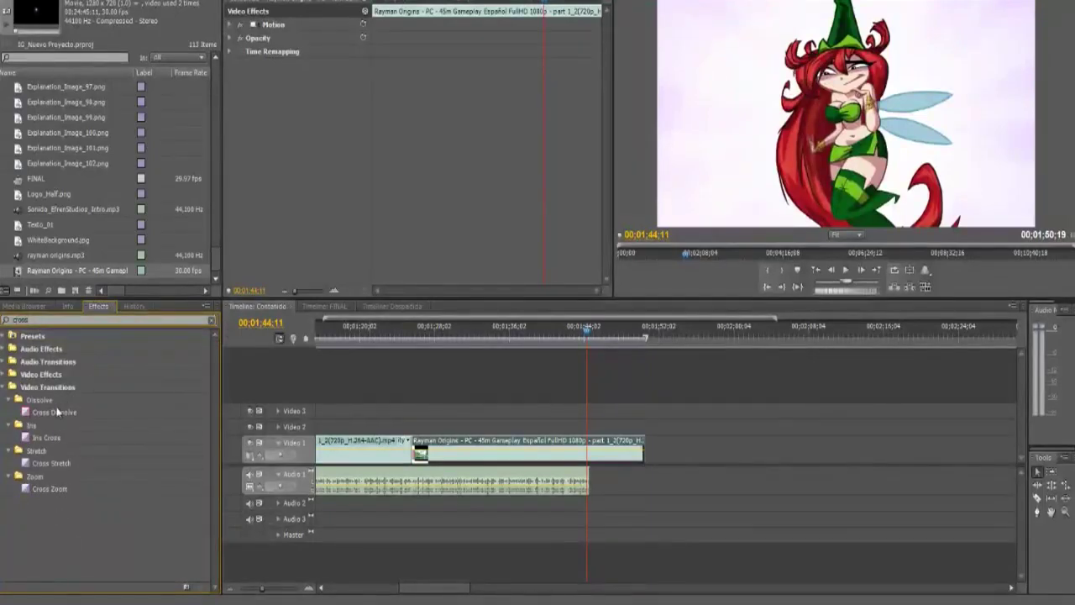
{"action": "left_click_drag", "start_coordinate": [56, 411], "coordinate": [599, 440]}
{"action": "left_click", "coordinate": [580, 334]}
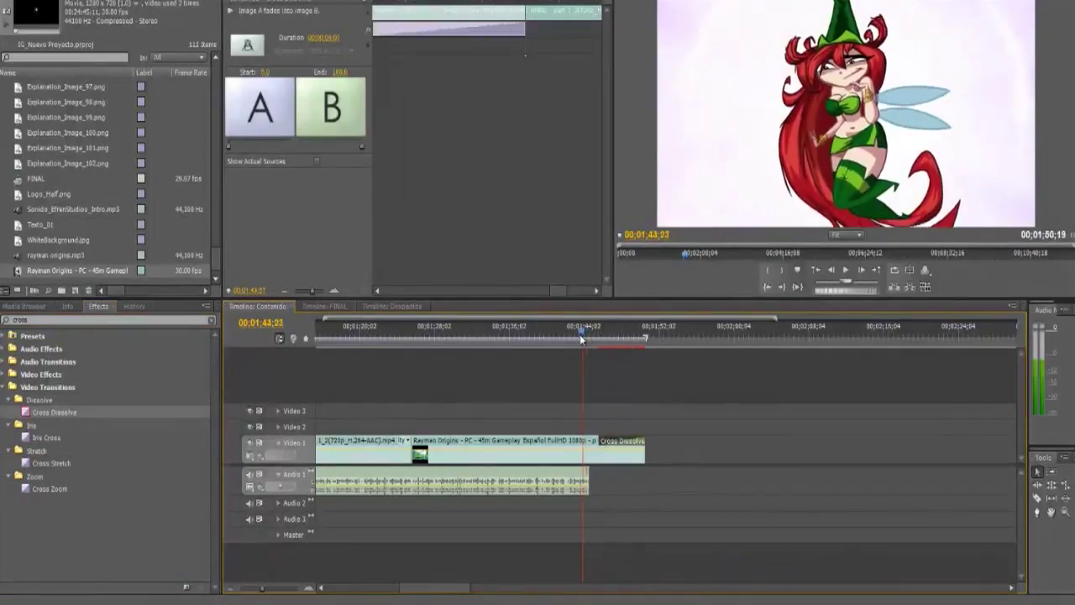
{"action": "key", "text": "space"}
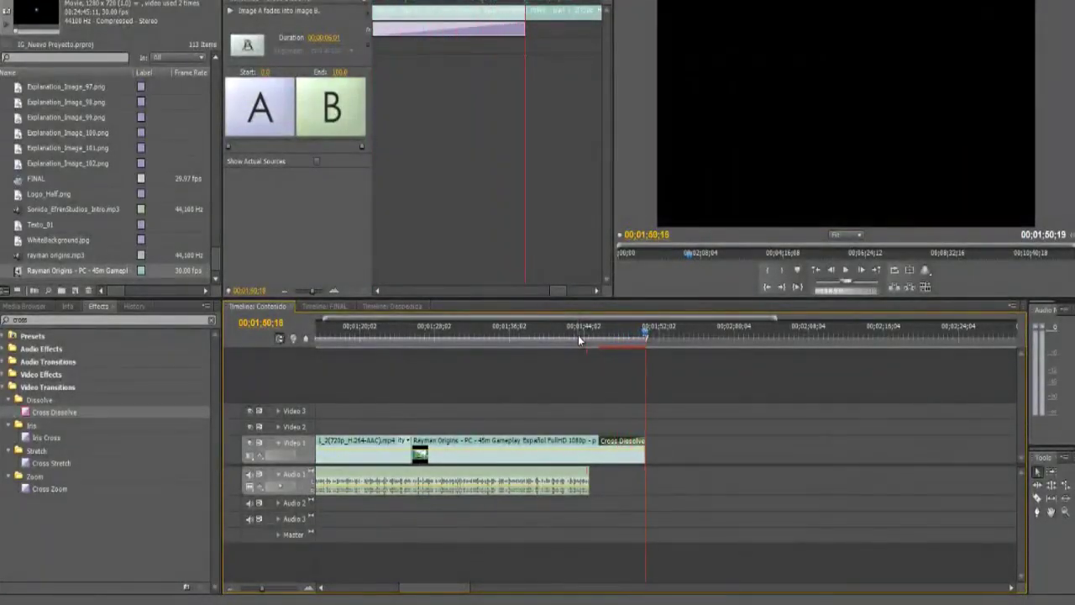
Look through the project's items, previewing the sequences, logo images, title and intro sound
{"action": "left_click", "coordinate": [659, 330]}
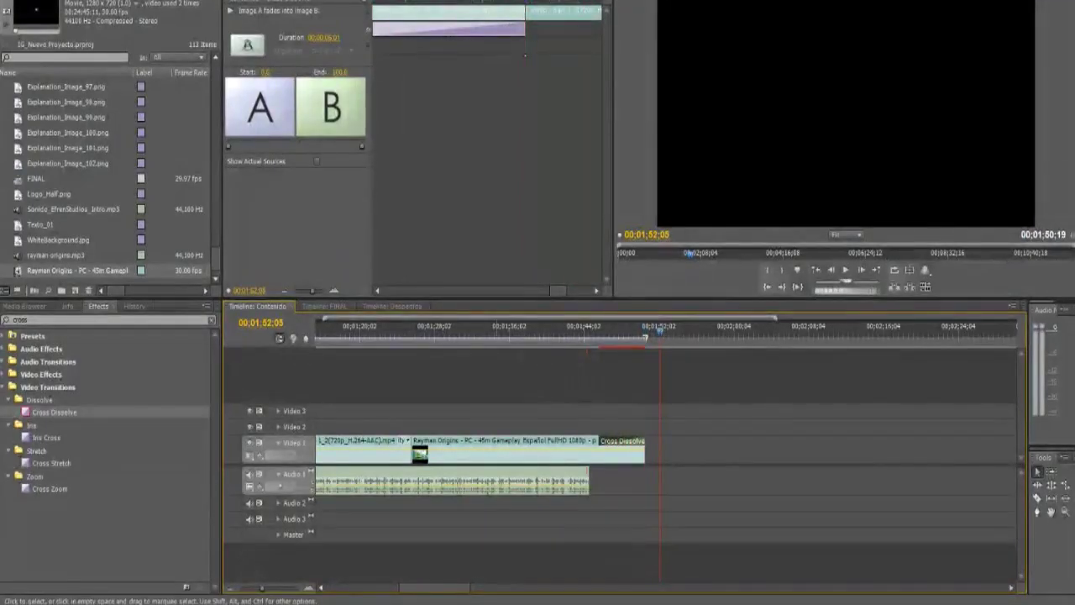
{"action": "left_click_drag", "start_coordinate": [413, 591], "coordinate": [430, 593]}
{"action": "left_click_drag", "start_coordinate": [215, 250], "coordinate": [216, 77]}
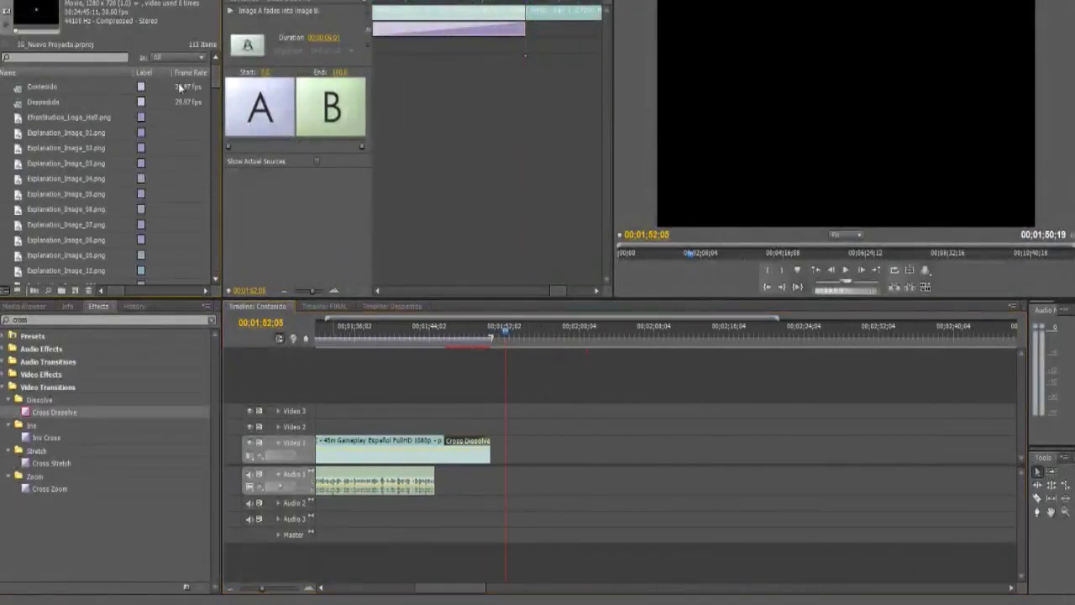
{"action": "left_click", "coordinate": [18, 117]}
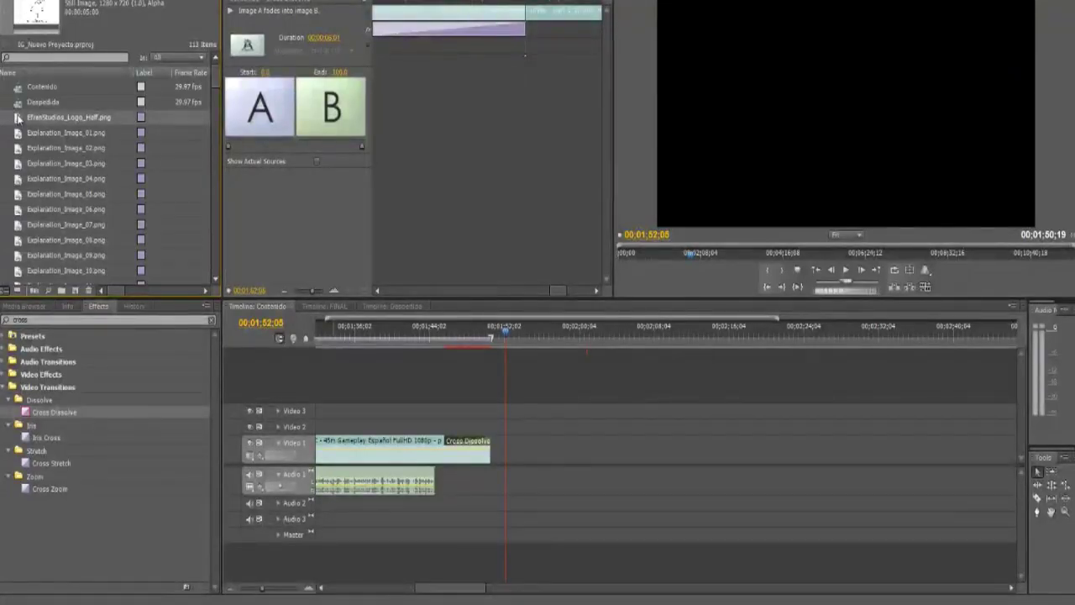
{"action": "left_click", "coordinate": [22, 102]}
{"action": "left_click", "coordinate": [18, 87]}
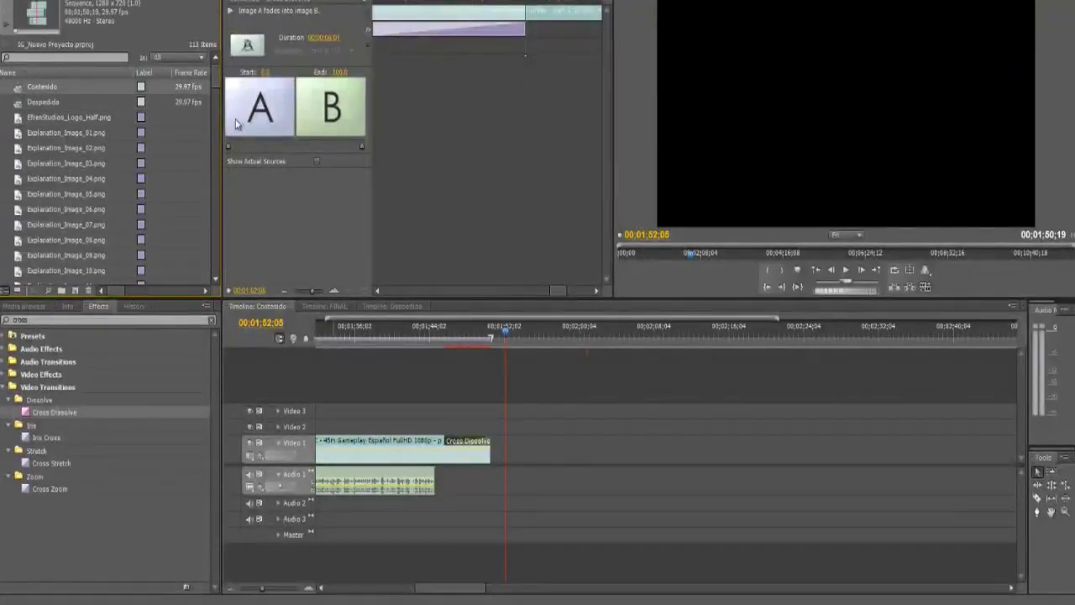
{"action": "left_click_drag", "start_coordinate": [215, 84], "coordinate": [213, 278]}
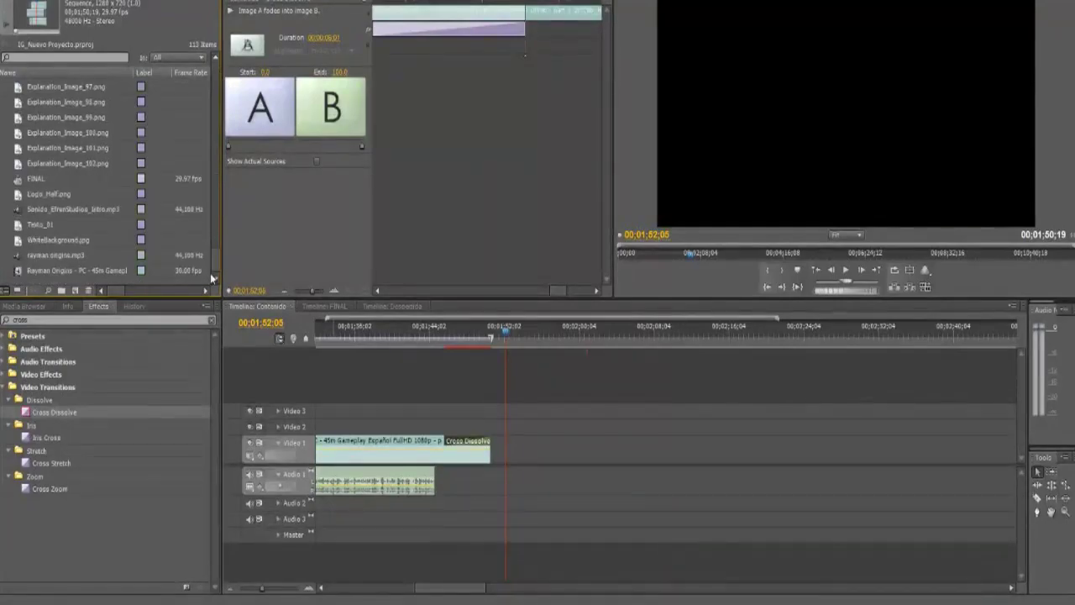
{"action": "left_click", "coordinate": [14, 241]}
{"action": "left_click", "coordinate": [17, 225]}
{"action": "left_click", "coordinate": [17, 209]}
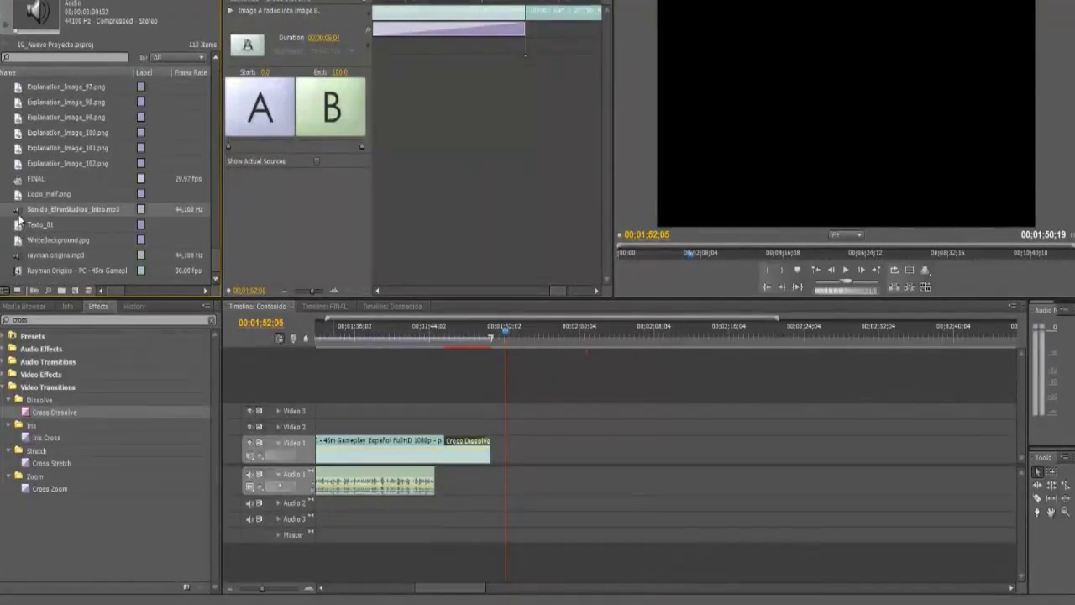
{"action": "left_click", "coordinate": [18, 194]}
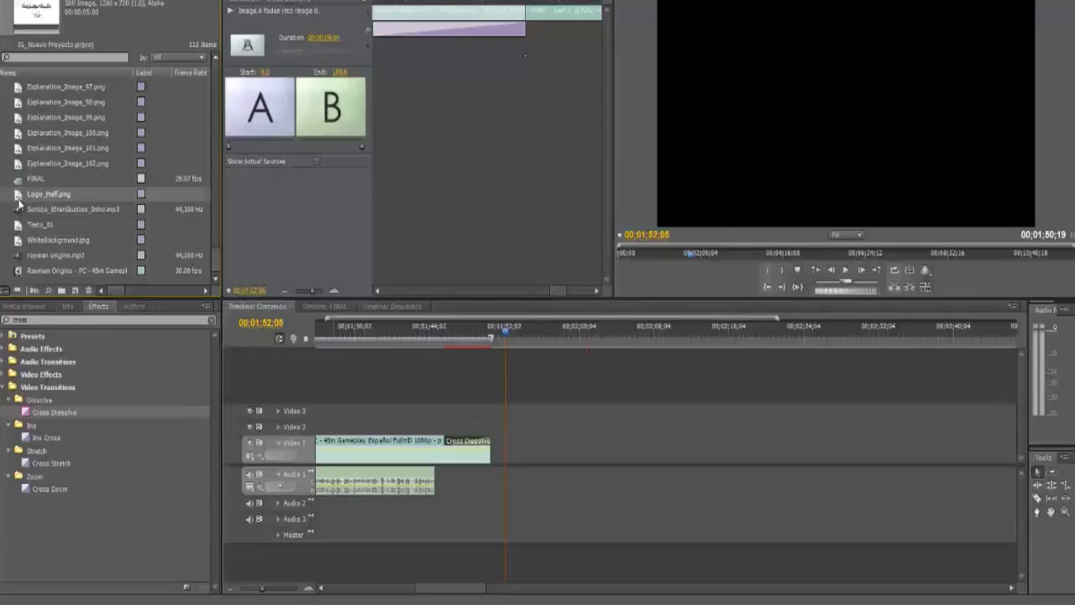
Place the Logo_Half.png and WhiteBackground.jpg images on Video 1 after the gameplay, with the white background first, starting at 00;01;52;05
{"action": "left_click", "coordinate": [21, 164]}
{"action": "left_click", "coordinate": [21, 197]}
{"action": "left_click_drag", "start_coordinate": [21, 200], "coordinate": [690, 451]}
{"action": "left_click", "coordinate": [14, 165]}
{"action": "left_click_drag", "start_coordinate": [24, 242], "coordinate": [655, 451]}
Apply a Cross Dissolve to the start of the white background clip and preview the fade-in
{"action": "left_click_drag", "start_coordinate": [467, 446], "coordinate": [509, 453]}
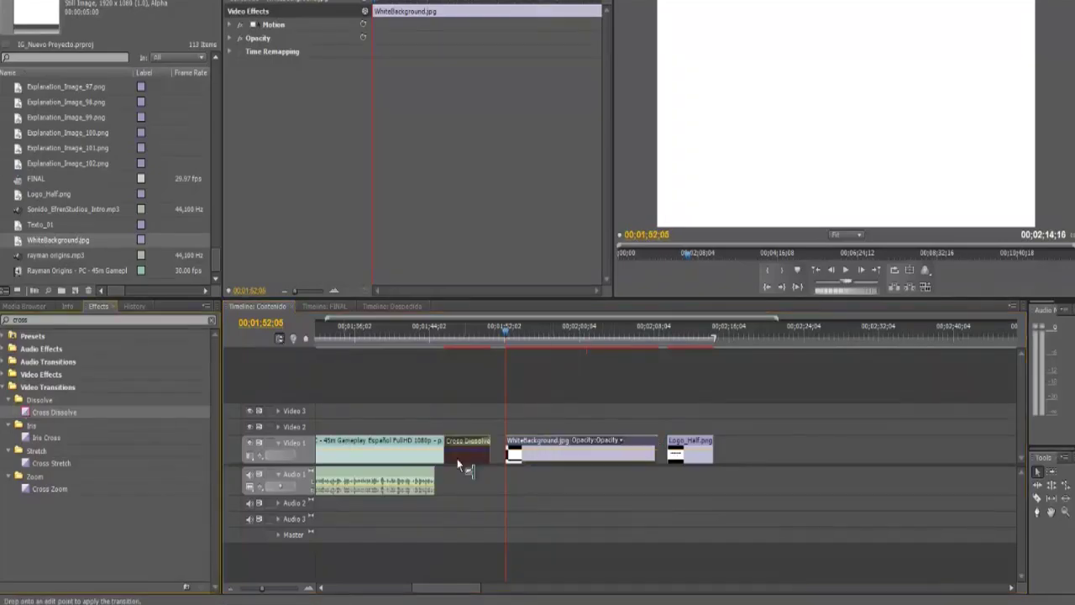
{"action": "left_click", "coordinate": [502, 337]}
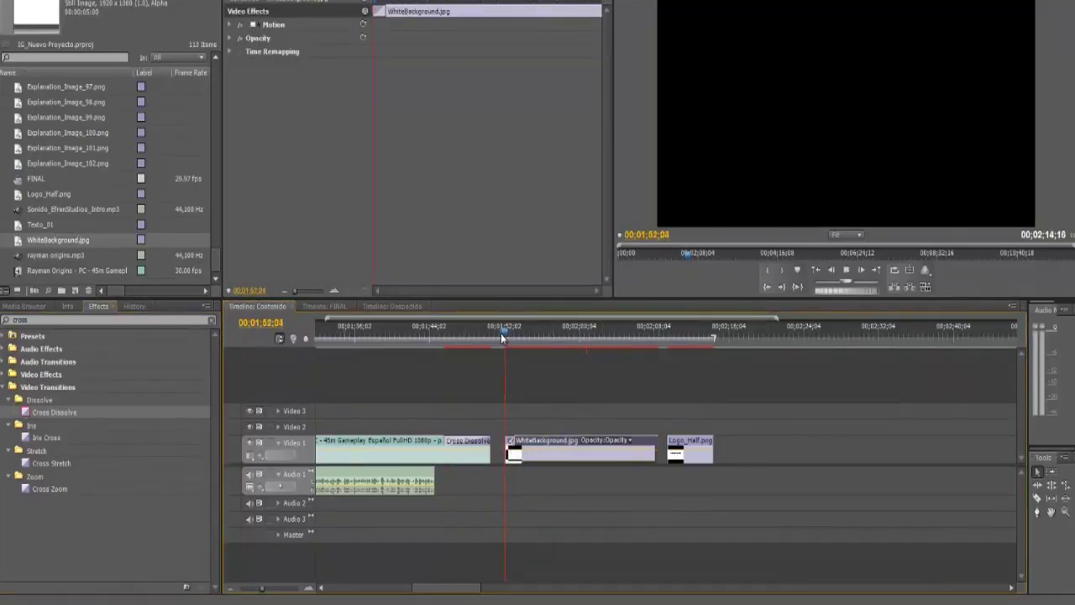
{"action": "left_click_drag", "start_coordinate": [509, 334], "coordinate": [528, 335]}
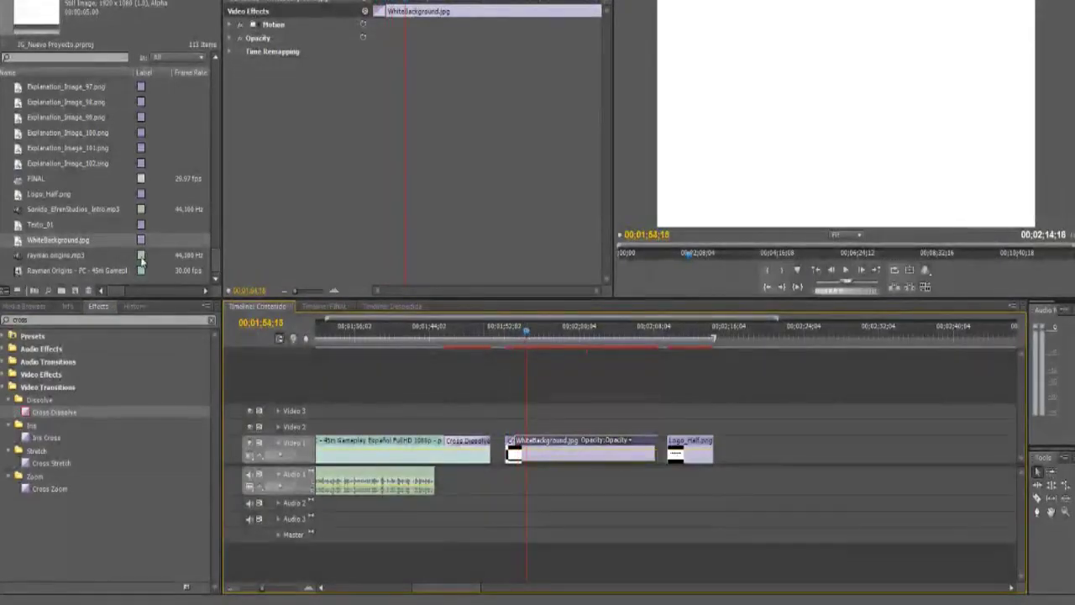
Place the Texto_01 title on Video 2 above the white background and change its text to "Para ver como se hizo este video, dar clic aquí" on four lines
{"action": "left_click_drag", "start_coordinate": [39, 224], "coordinate": [653, 425]}
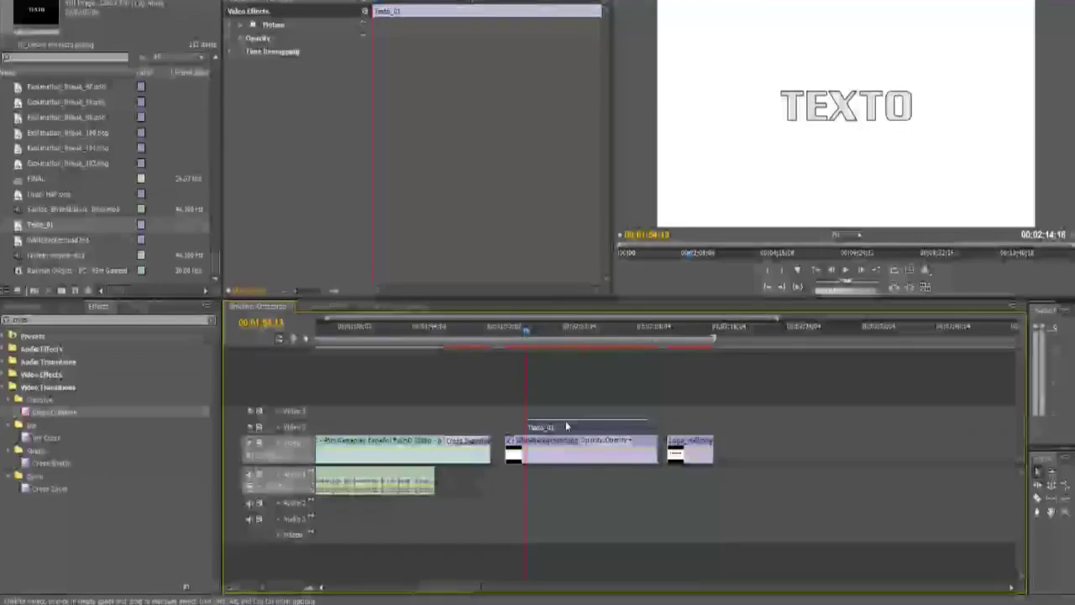
{"action": "double_click", "coordinate": [564, 429]}
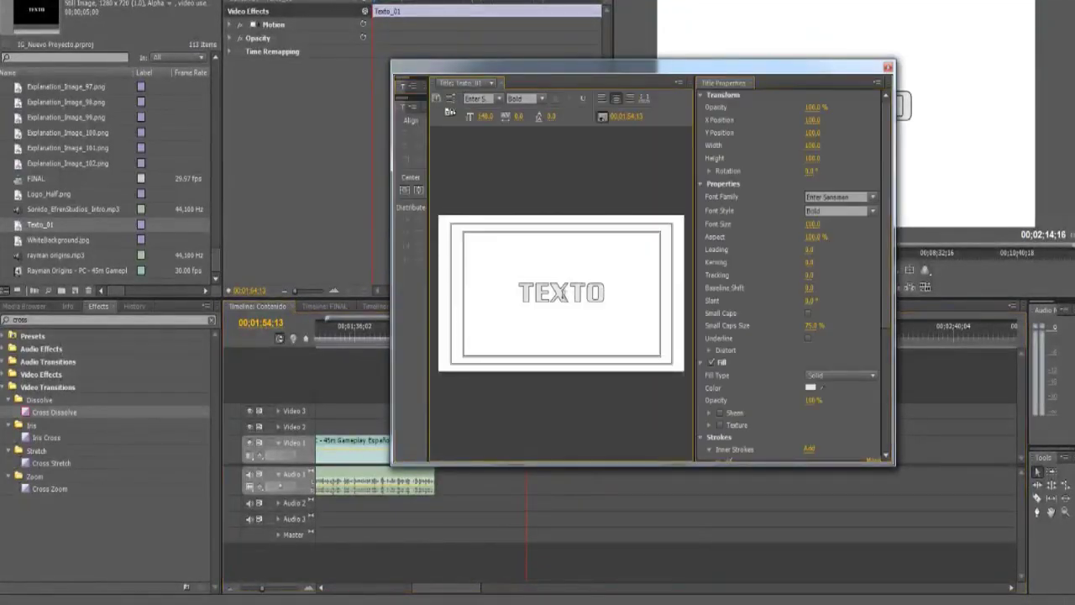
{"action": "key", "text": "ctrl+a"}
{"action": "type", "text": "Para ve"}
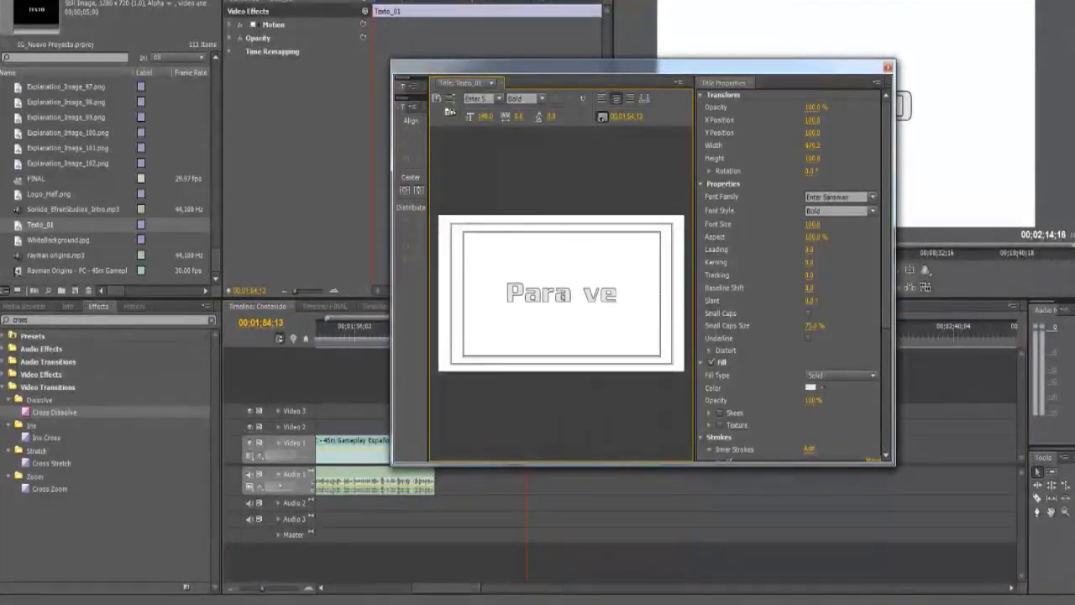
{"action": "type", "text": "r"}
{"action": "key", "text": "Return"}
{"action": "type", "text": "como se hizo"}
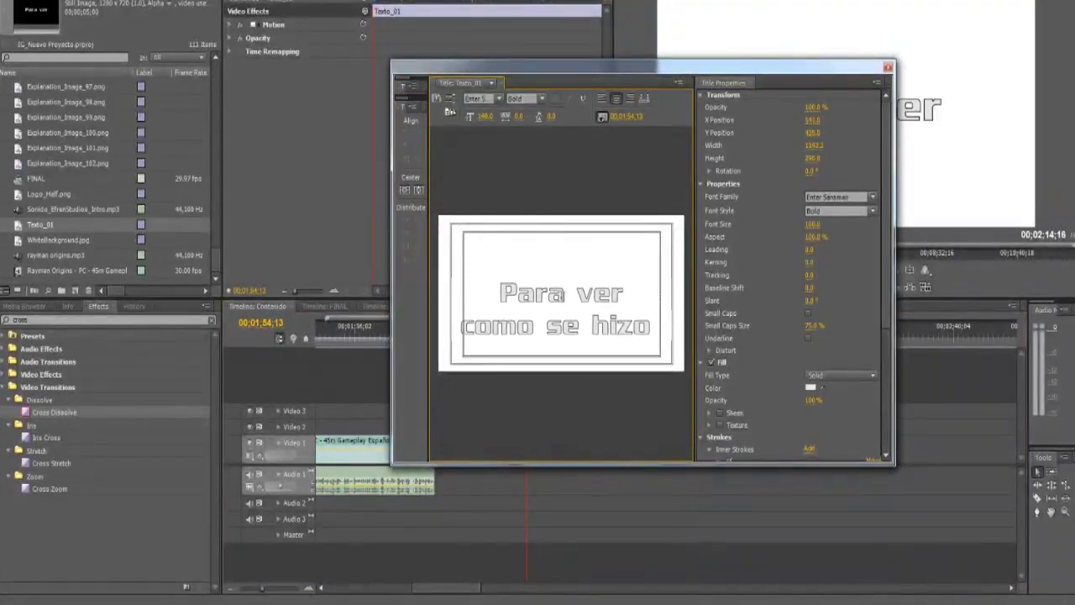
{"action": "type", "text": " este"}
{"action": "key", "text": "Return"}
{"action": "type", "text": "video, dar clic"}
{"action": "key", "text": "Return"}
{"action": "type", "text": "aqui"}
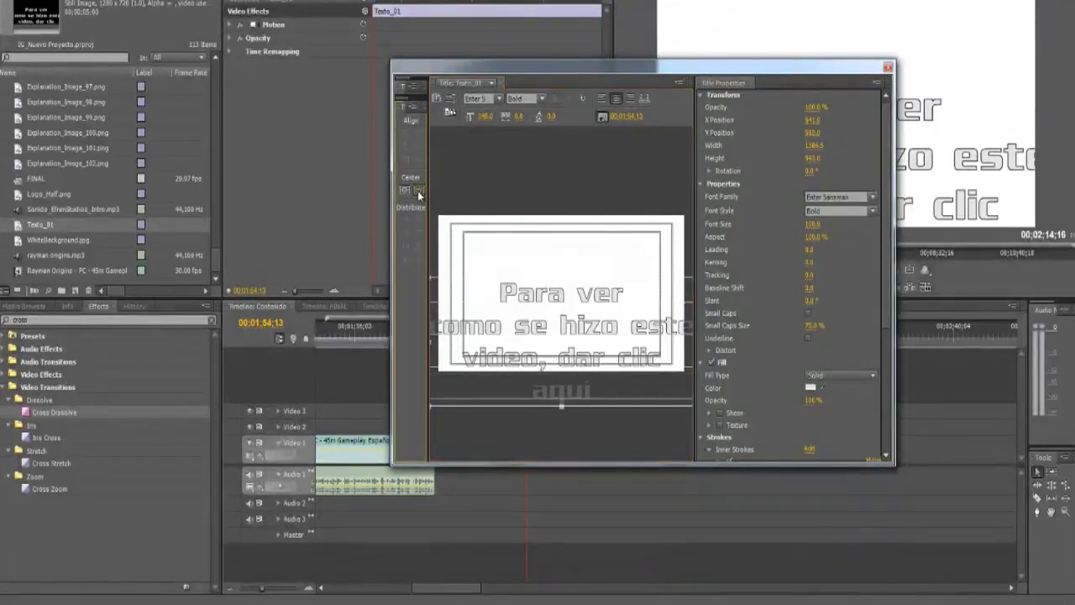
Reduce the title's font size to 77, centre the text horizontally and vertically in the frame, and close the title editor
{"action": "left_click", "coordinate": [405, 190]}
{"action": "left_click_drag", "start_coordinate": [484, 116], "coordinate": [416, 200]}
{"action": "left_click", "coordinate": [418, 190]}
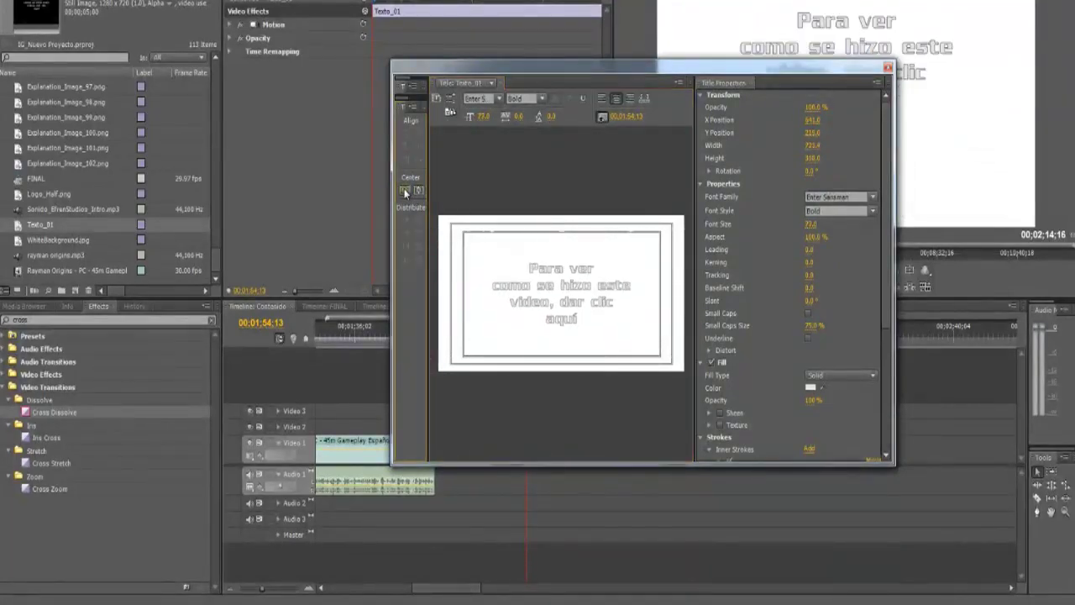
{"action": "left_click", "coordinate": [886, 67]}
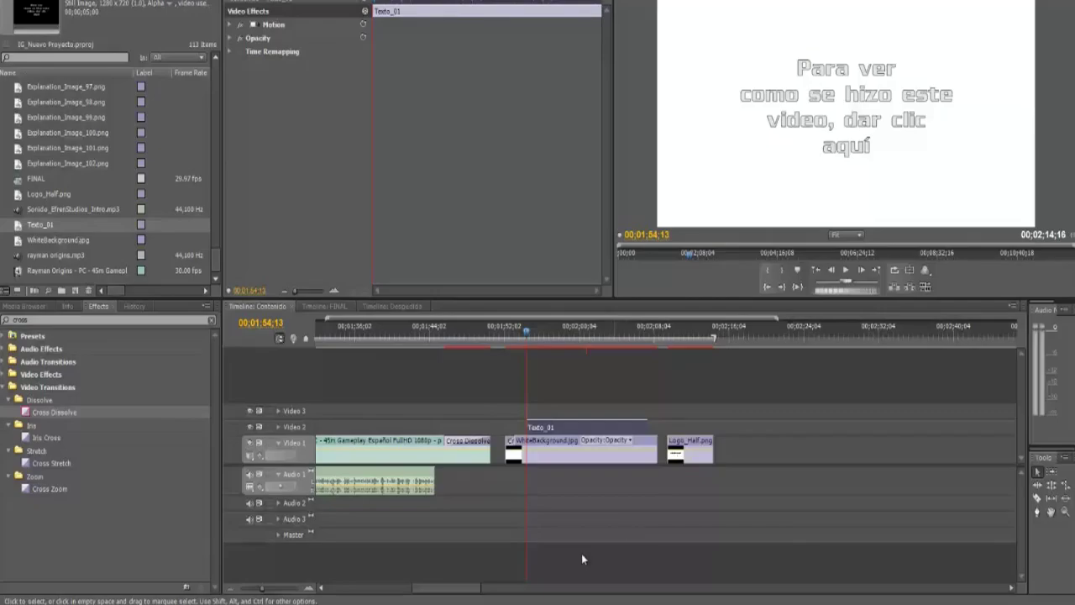
End the title with the white background, butt the logo against them, add Cross Dissolves to both ends and the logo's start, and play the join
{"action": "left_click_drag", "start_coordinate": [588, 329], "coordinate": [630, 329]}
{"action": "left_click_drag", "start_coordinate": [651, 427], "coordinate": [668, 427]}
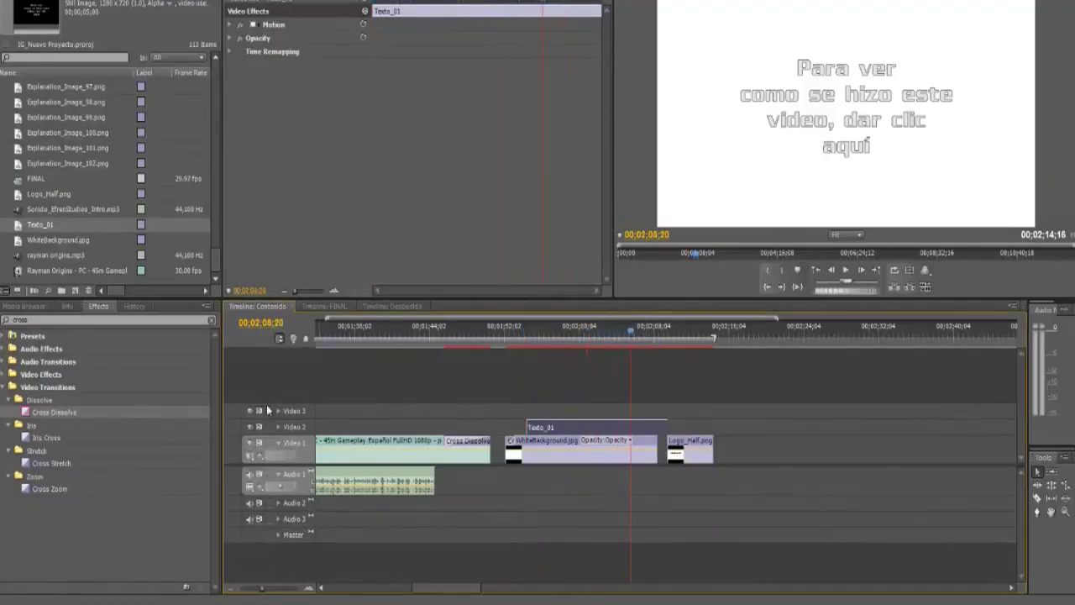
{"action": "left_click_drag", "start_coordinate": [40, 412], "coordinate": [654, 440]}
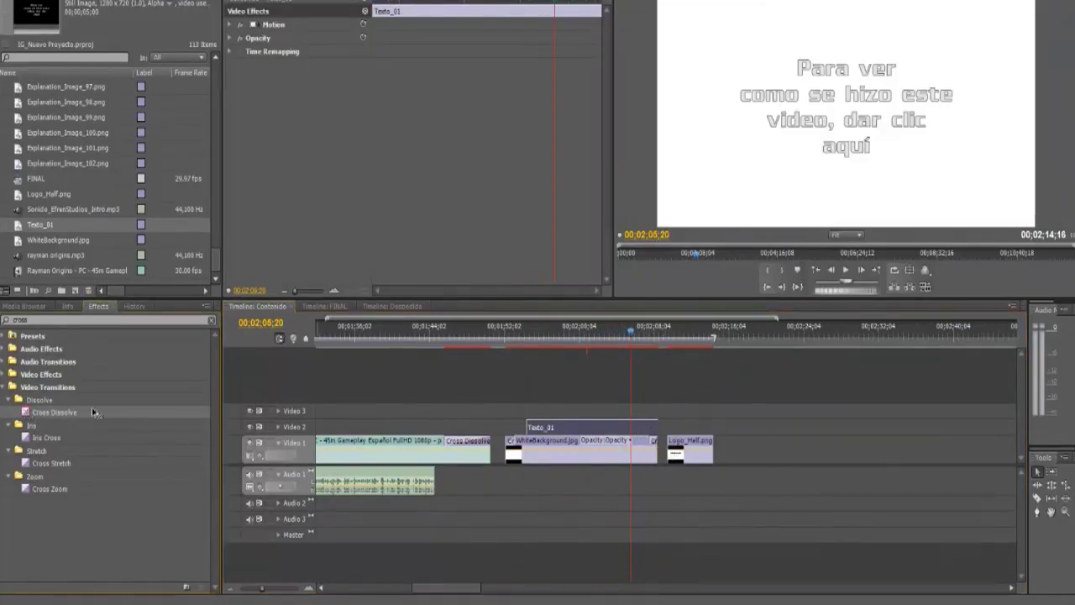
{"action": "left_click_drag", "start_coordinate": [93, 412], "coordinate": [664, 444]}
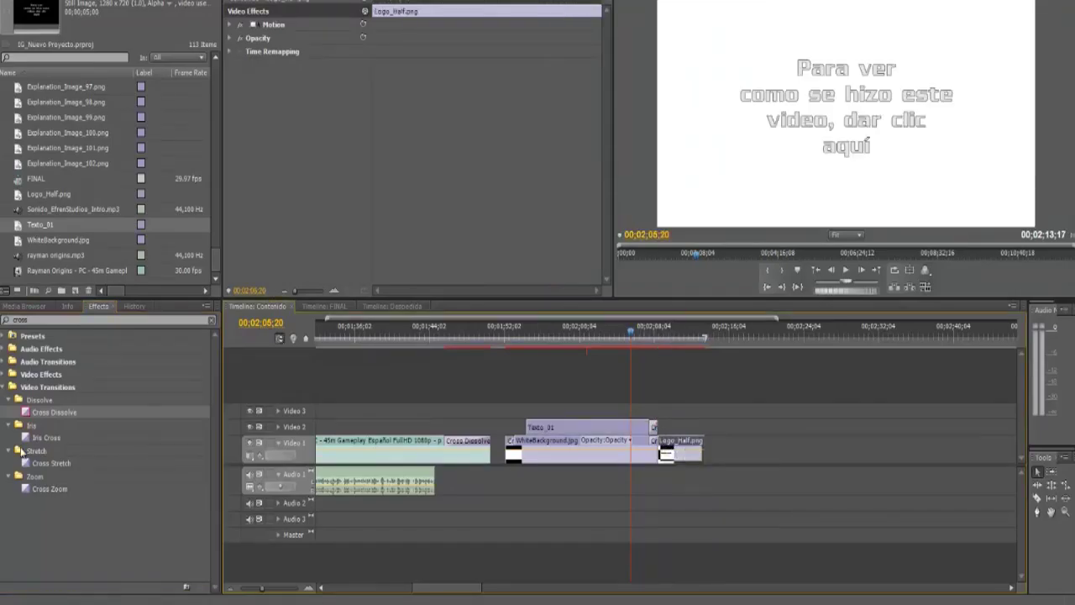
{"action": "left_click_drag", "start_coordinate": [21, 413], "coordinate": [662, 451]}
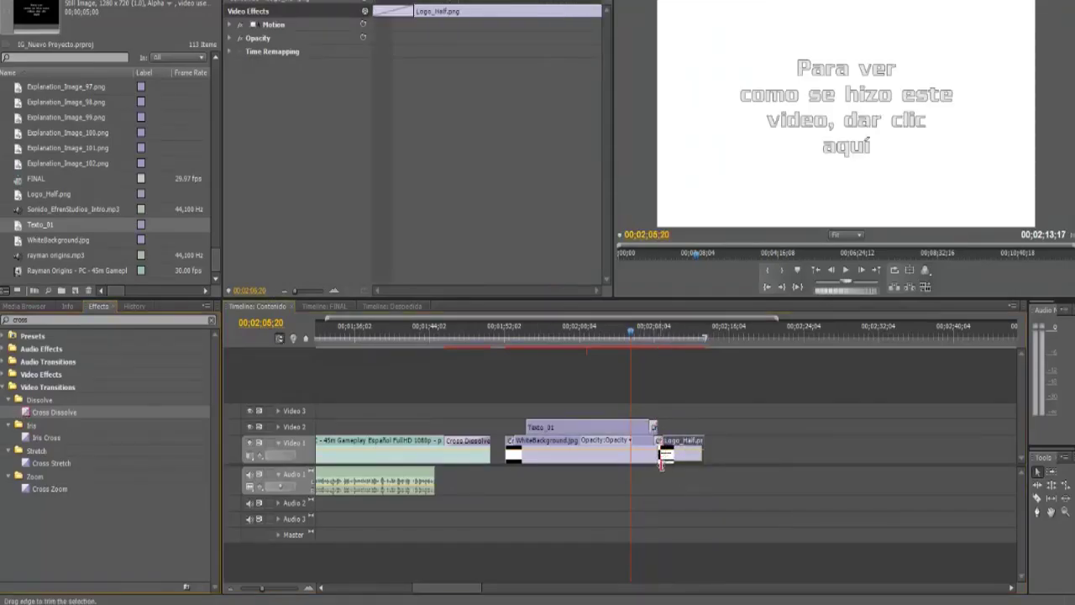
{"action": "left_click", "coordinate": [645, 329]}
{"action": "key", "text": "space"}
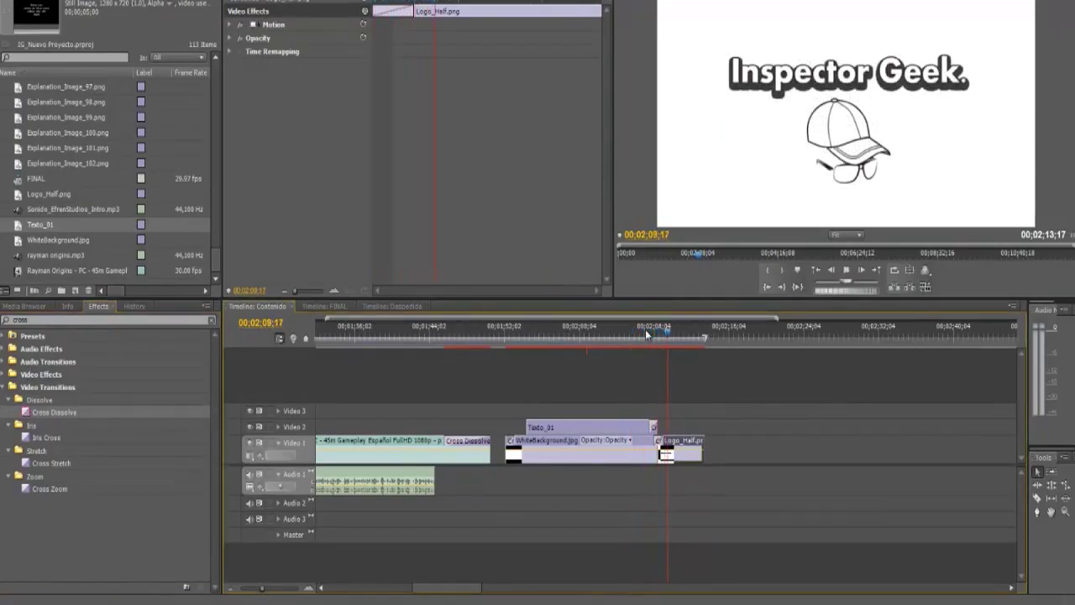
Return to the start of the Contenido sequence, open its media export settings and choose the H.264 format
{"action": "left_click_drag", "start_coordinate": [438, 588], "coordinate": [344, 590]}
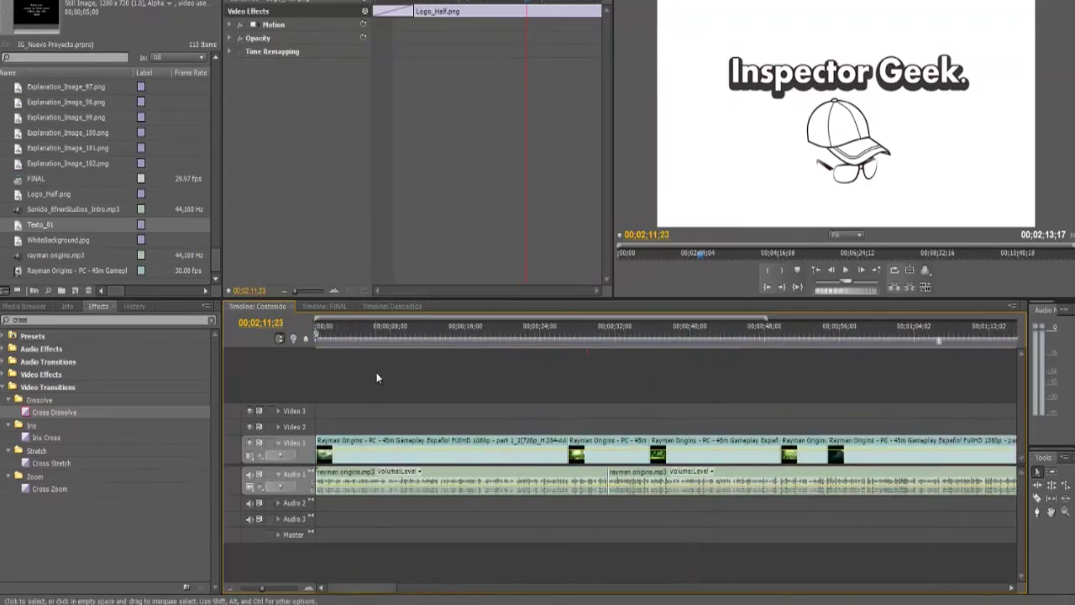
{"action": "left_click", "coordinate": [336, 338]}
{"action": "left_click_drag", "start_coordinate": [333, 340], "coordinate": [298, 340]}
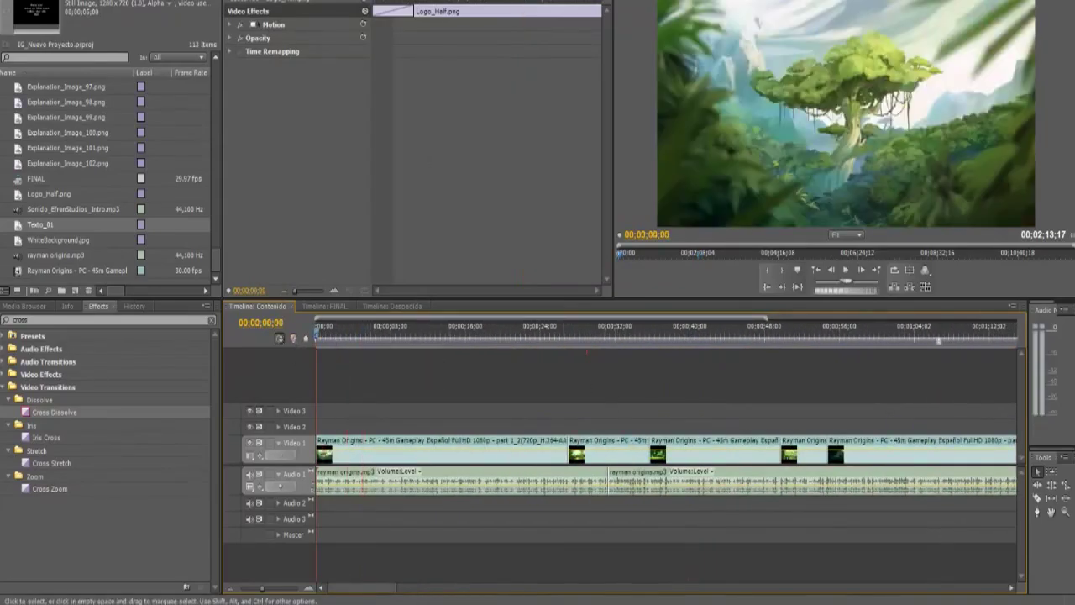
{"action": "left_click", "coordinate": [12, 0]}
{"action": "mouse_move", "coordinate": [50, 248]}
{"action": "left_click", "coordinate": [190, 248]}
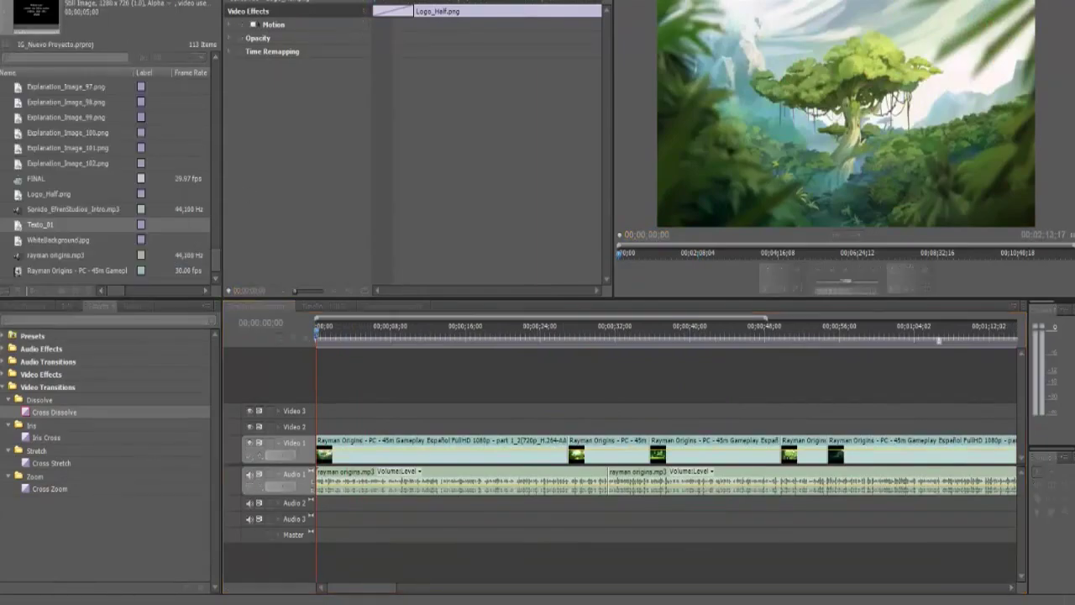
{"action": "left_click", "coordinate": [12, 0]}
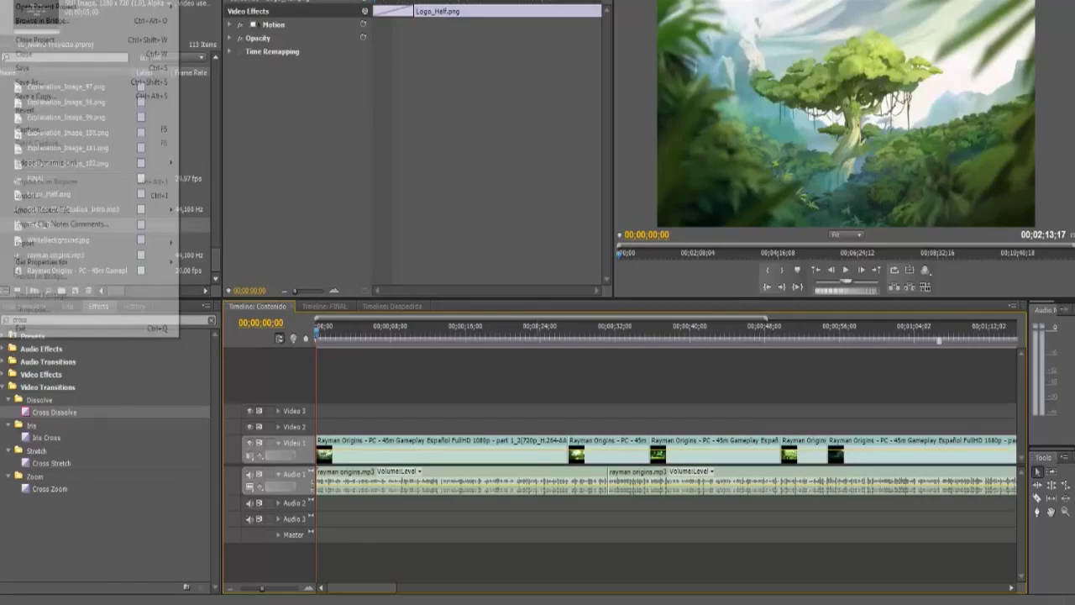
{"action": "mouse_move", "coordinate": [168, 248]}
{"action": "left_click", "coordinate": [206, 243]}
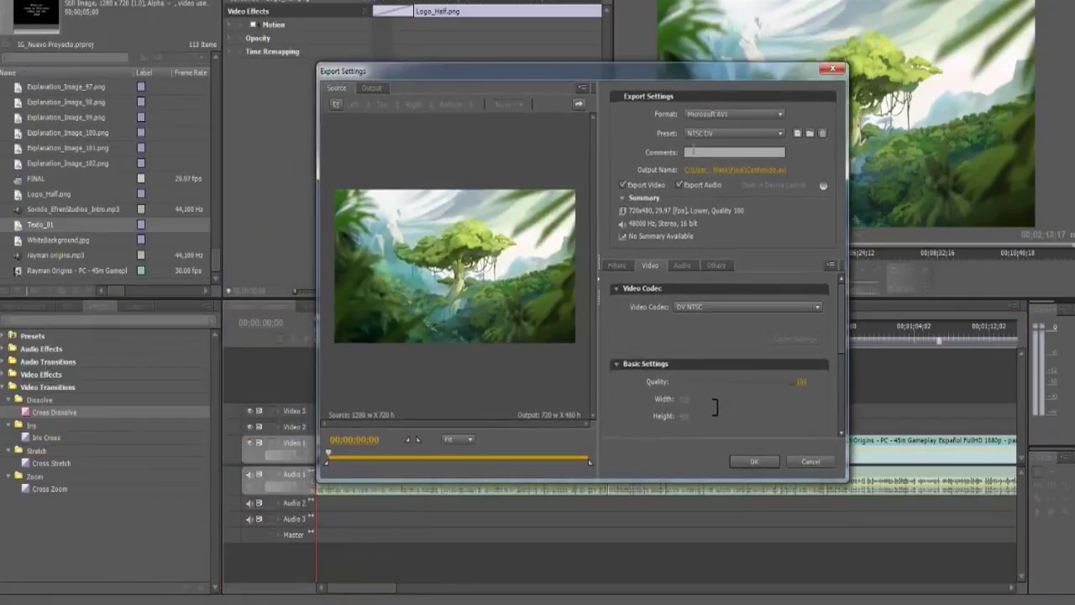
{"action": "left_click", "coordinate": [730, 115]}
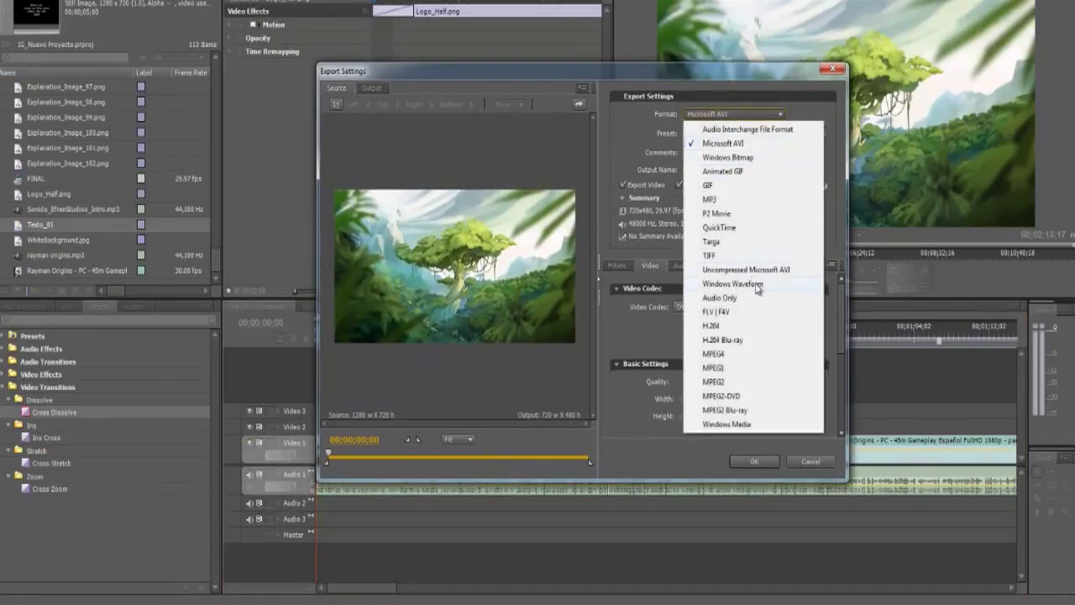
{"action": "left_click", "coordinate": [742, 326]}
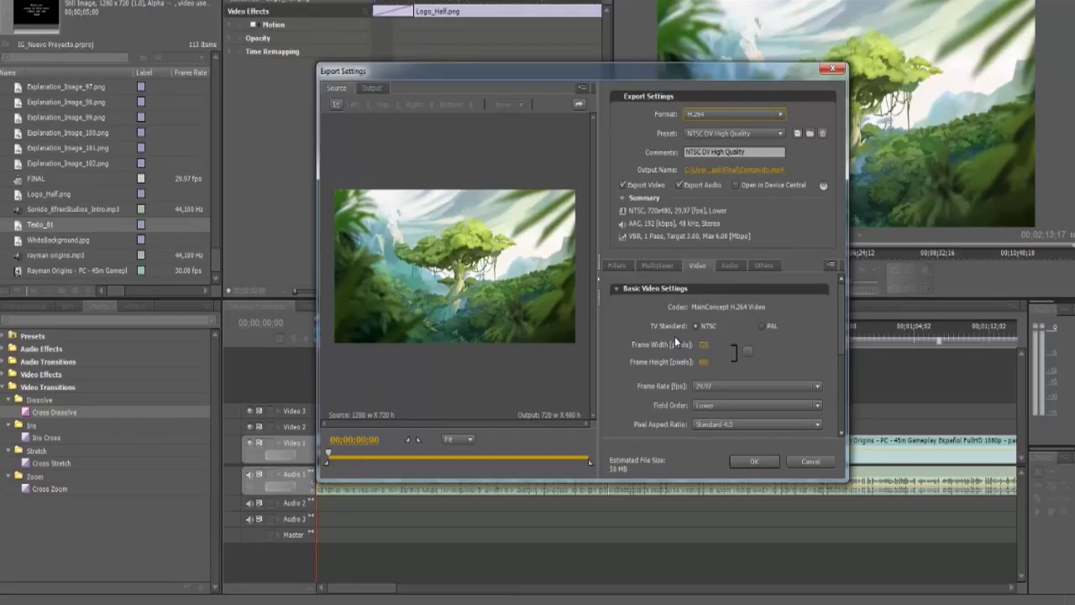
Check the filter, multiplexer and video export options, and set the export frame rate to 25 fps
{"action": "left_click", "coordinate": [623, 266]}
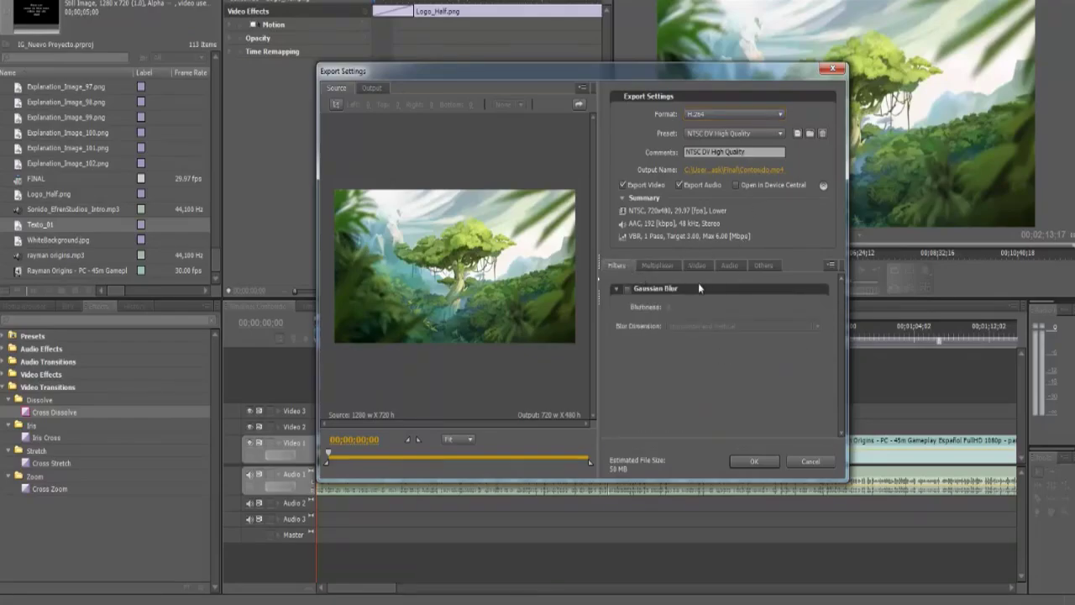
{"action": "left_click", "coordinate": [664, 265]}
{"action": "left_click", "coordinate": [697, 266]}
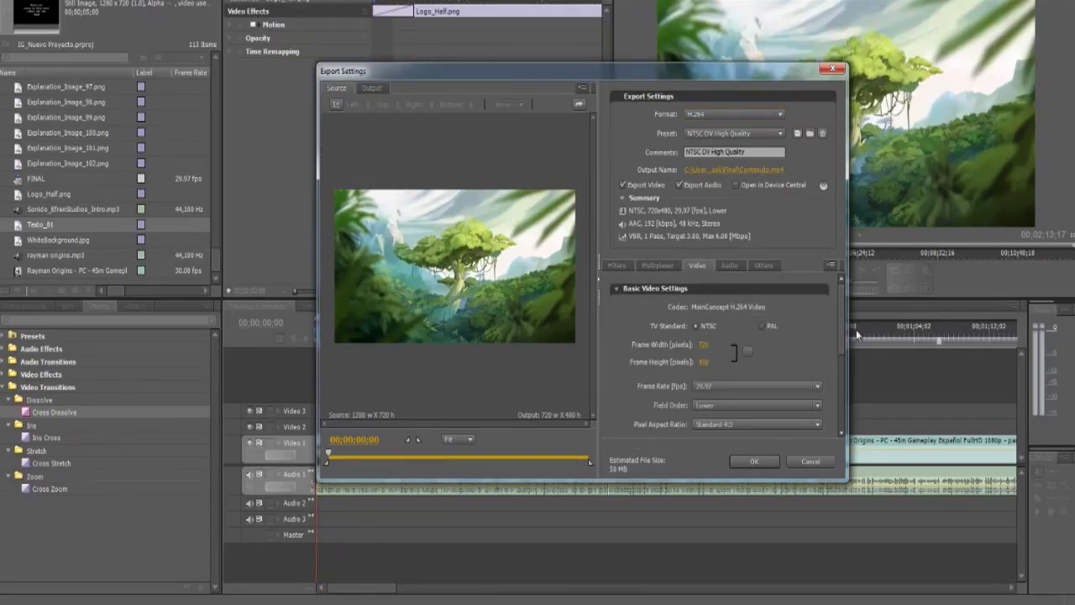
{"action": "mouse_move", "coordinate": [840, 319]}
{"action": "left_mouse_down"}
{"action": "mouse_move", "coordinate": [835, 380]}
{"action": "mouse_move", "coordinate": [842, 314]}
{"action": "left_mouse_up"}
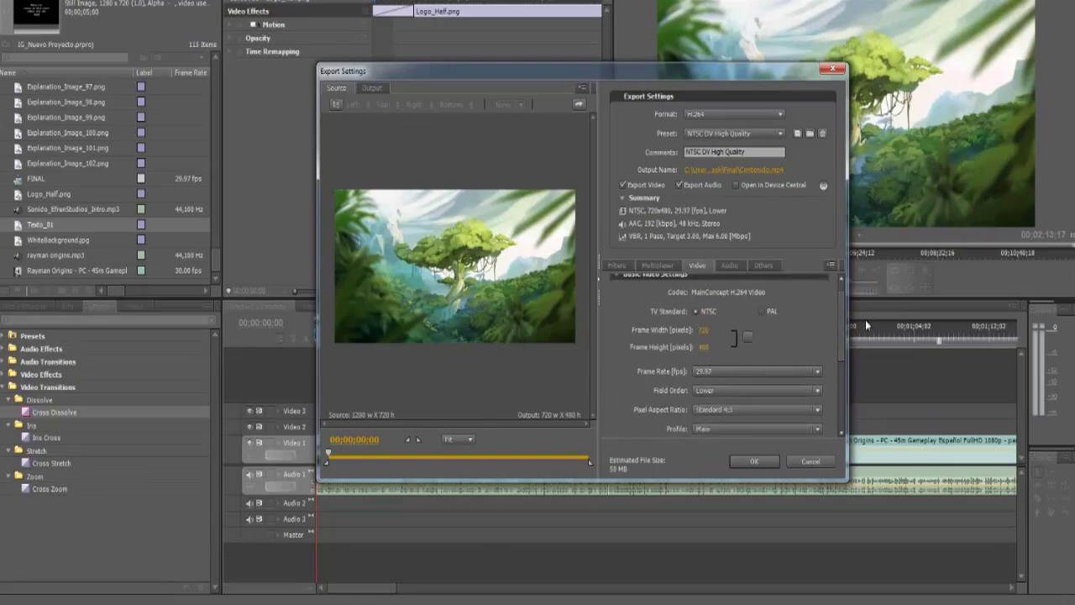
{"action": "scroll", "coordinate": [841, 319], "scroll_direction": "down", "scroll_amount": 2}
{"action": "left_click", "coordinate": [750, 328]}
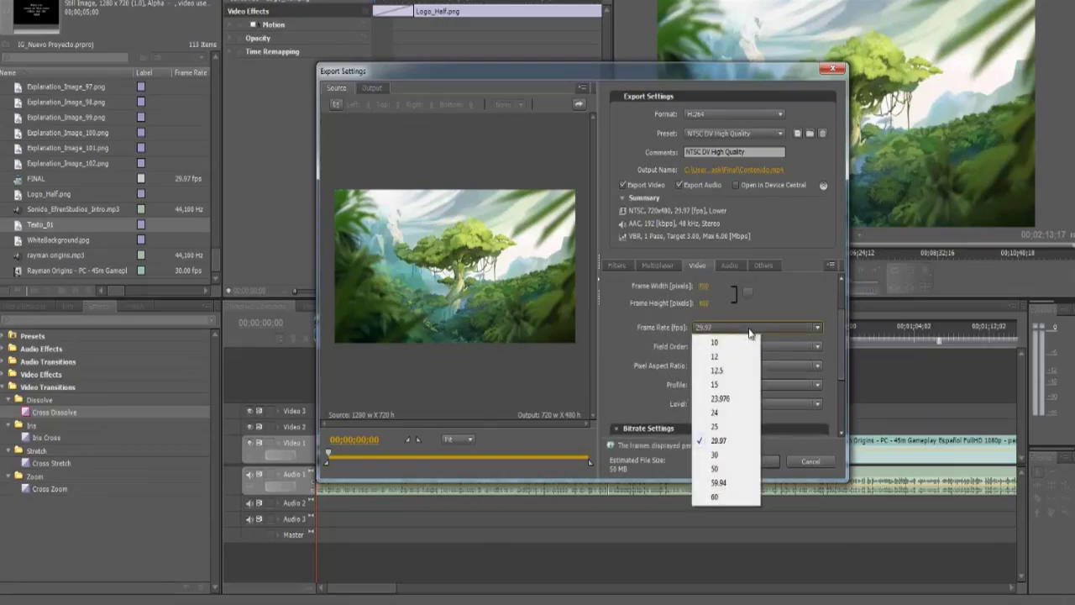
{"action": "left_click", "coordinate": [715, 426]}
{"action": "left_click_drag", "start_coordinate": [842, 313], "coordinate": [838, 281]}
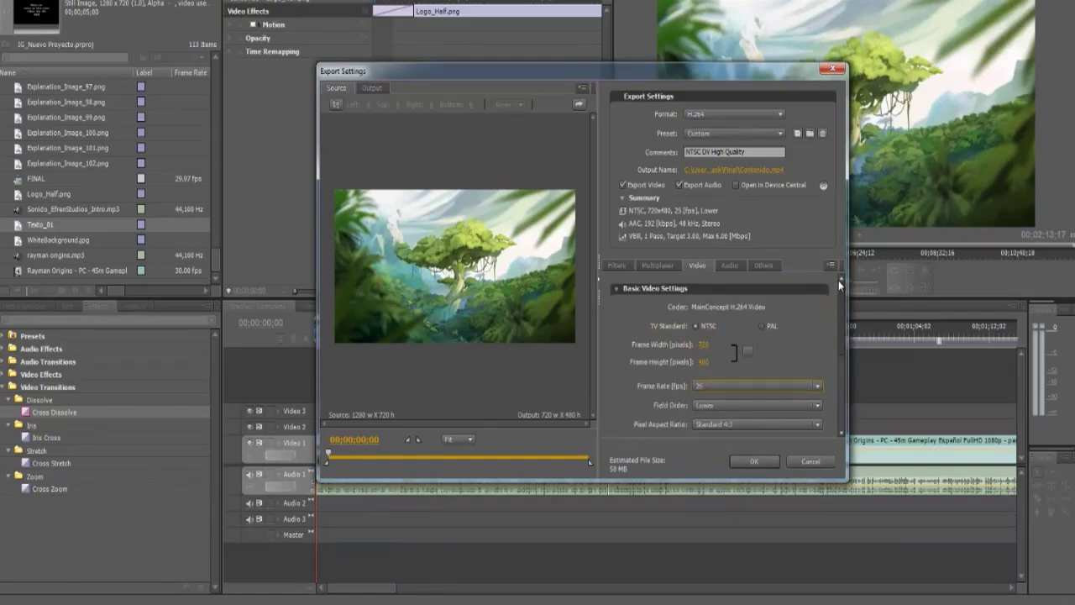
Set the export output to the project's Video Final folder with the file name "Video final de Rayman"
{"action": "left_click", "coordinate": [733, 171]}
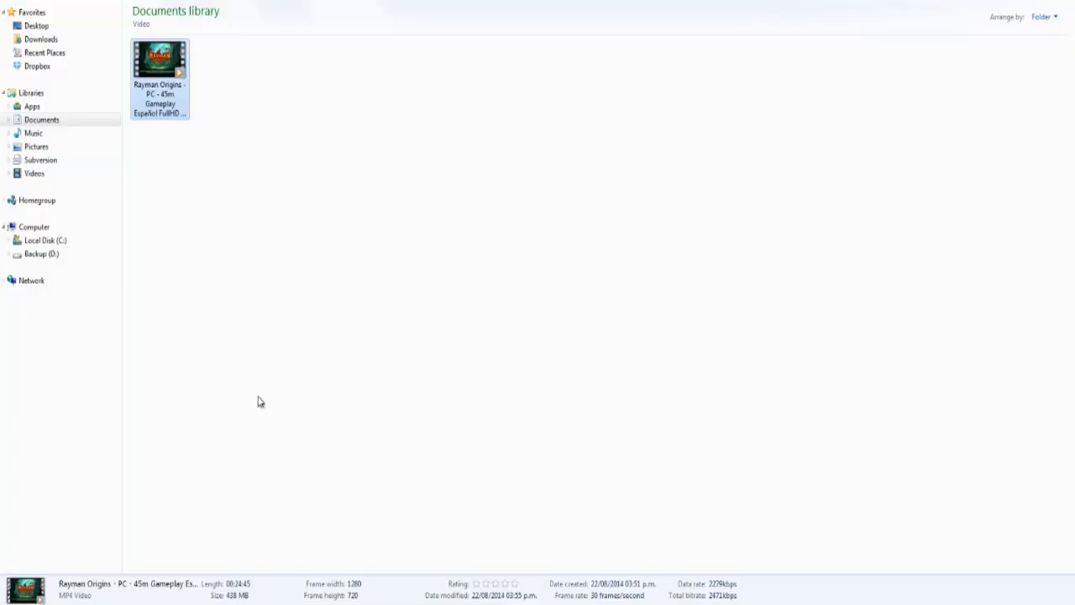
{"action": "key", "text": "BackSpace"}
{"action": "key", "text": "BackSpace"}
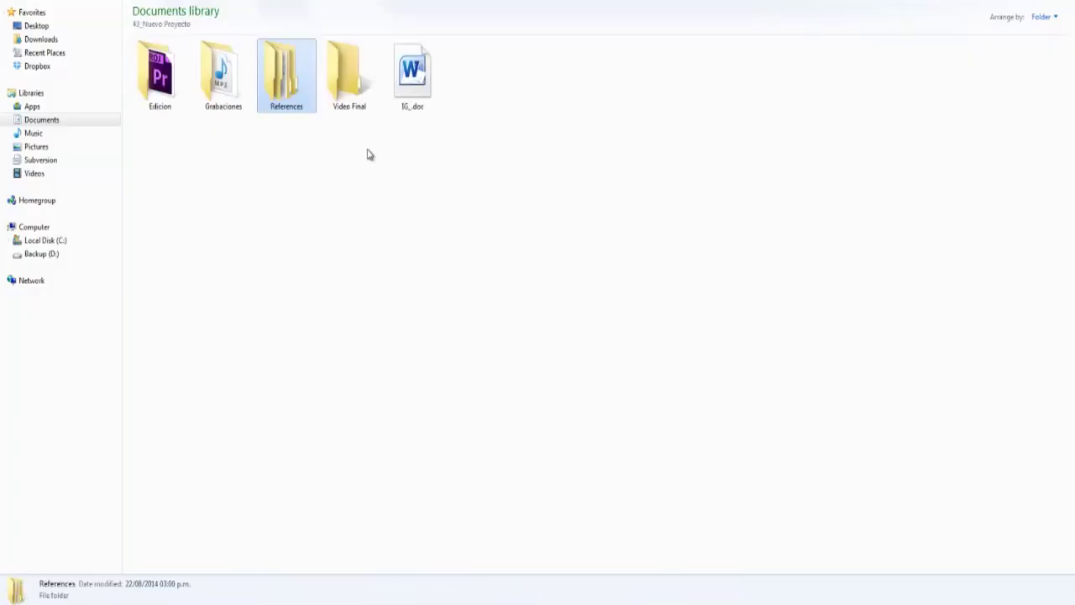
{"action": "double_click", "coordinate": [369, 72]}
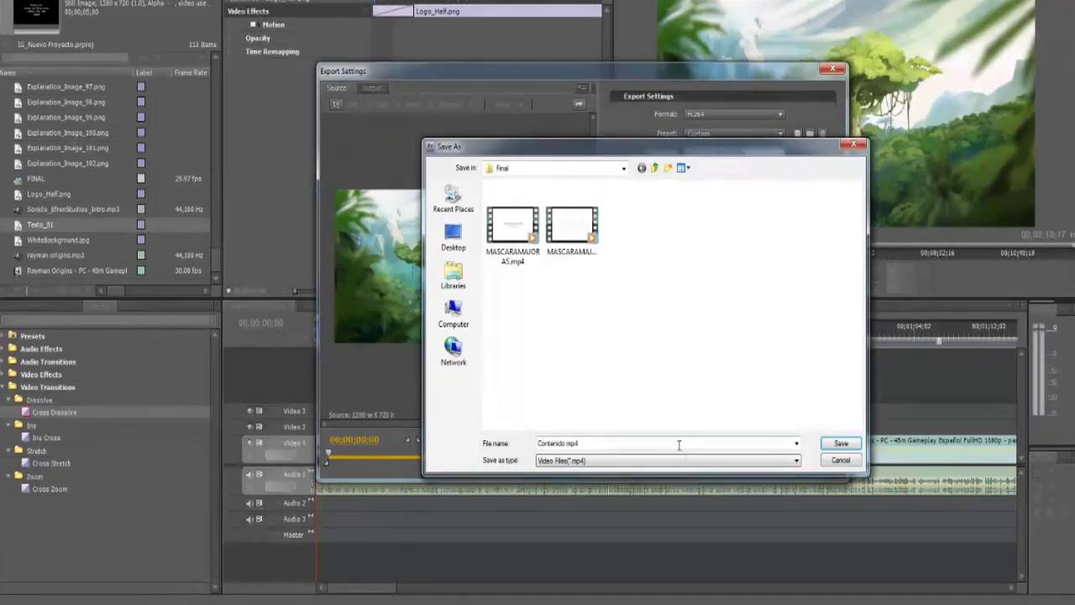
{"action": "left_click", "coordinate": [679, 444]}
{"action": "key", "text": "ctrl+v"}
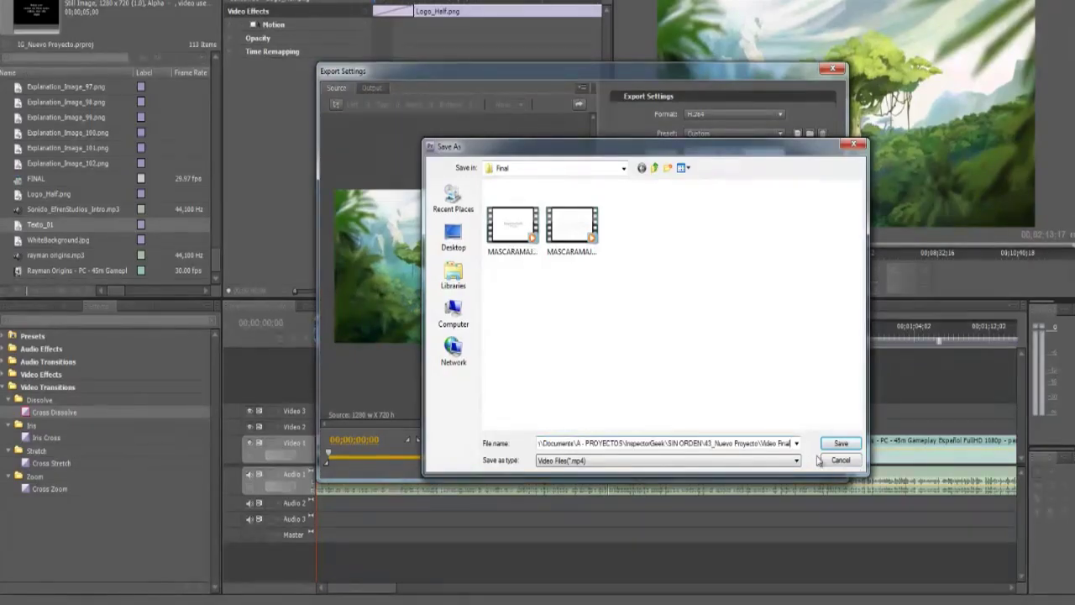
{"action": "left_click", "coordinate": [840, 444]}
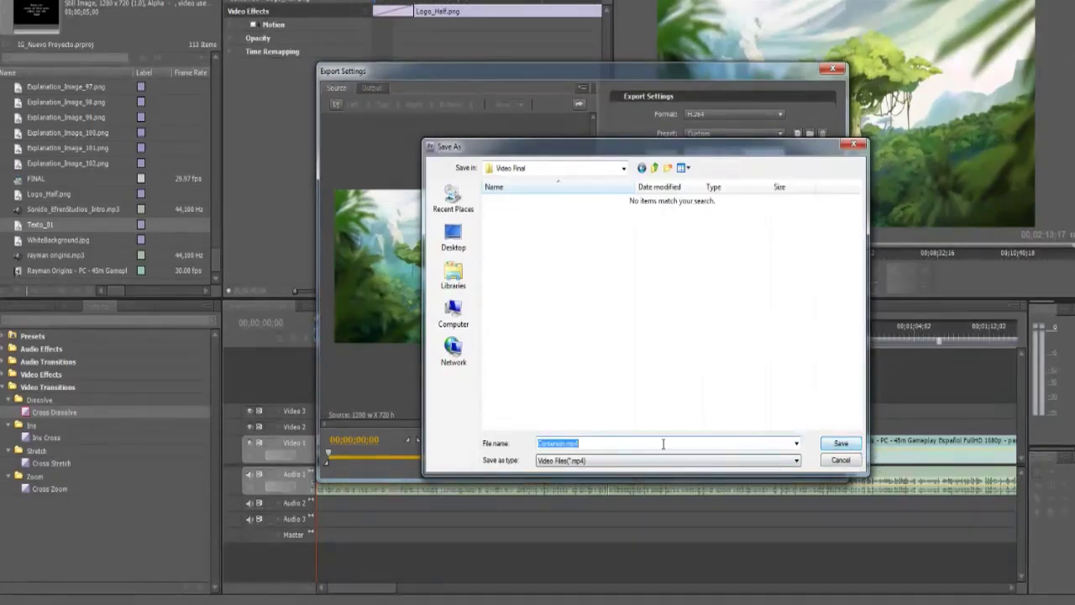
{"action": "type", "text": "Video final"}
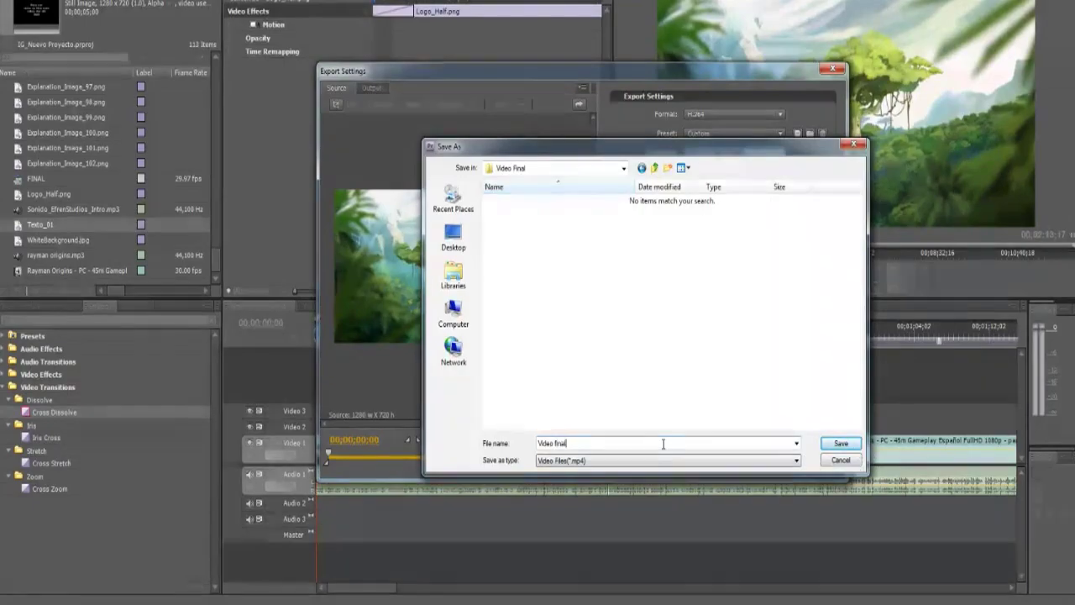
{"action": "type", "text": " de Rayman"}
{"action": "key", "text": "Return"}
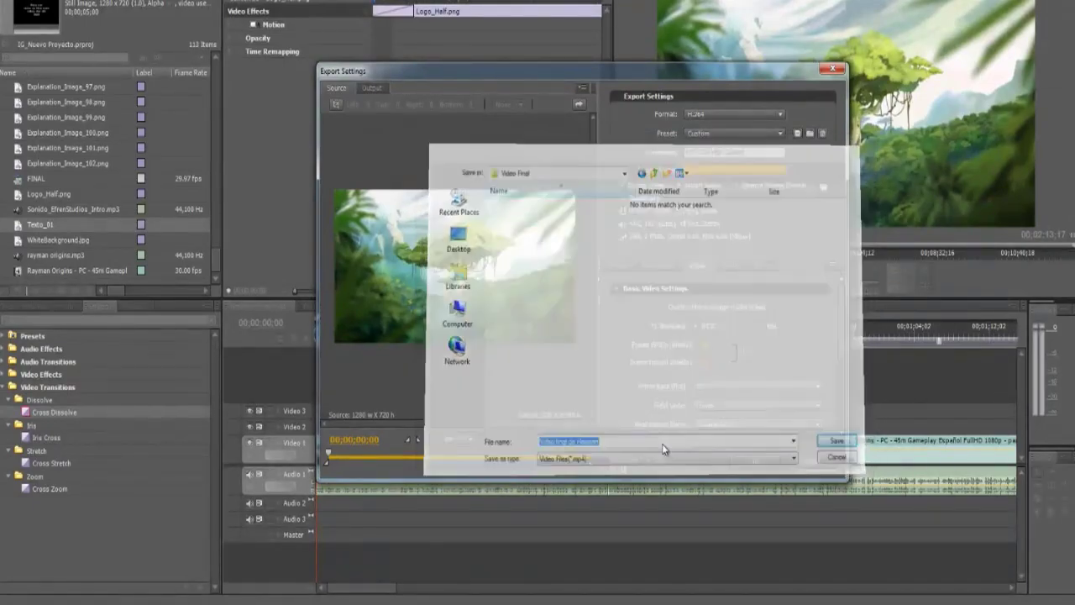
Send the export to the Adobe Media Encoder queue, save the project, and start encoding the queue
{"action": "left_click", "coordinate": [754, 462]}
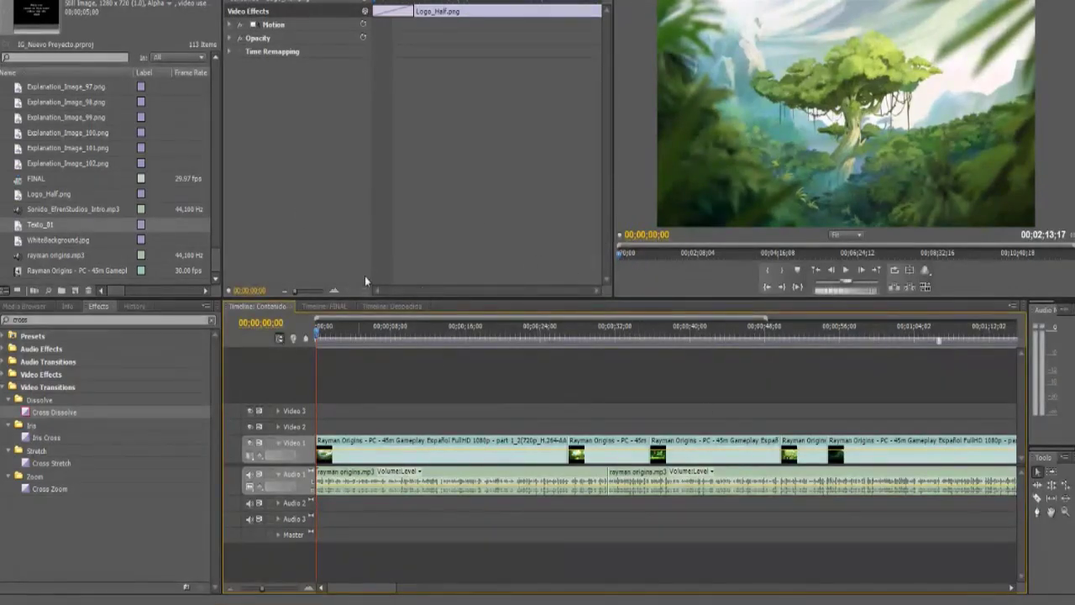
{"action": "key", "text": "ctrl+s"}
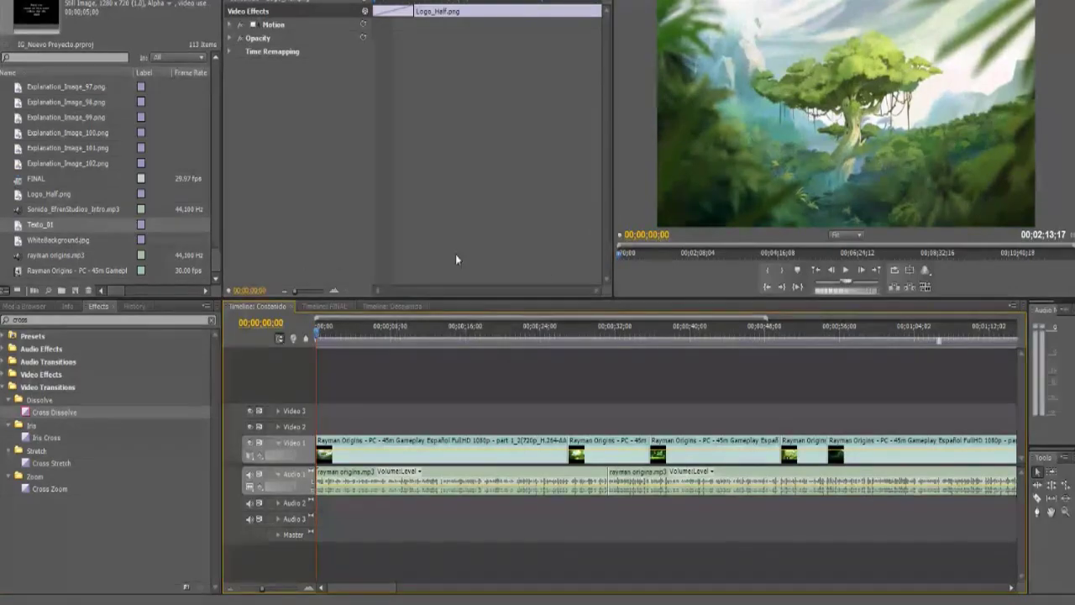
{"action": "key", "text": "ctrl+m"}
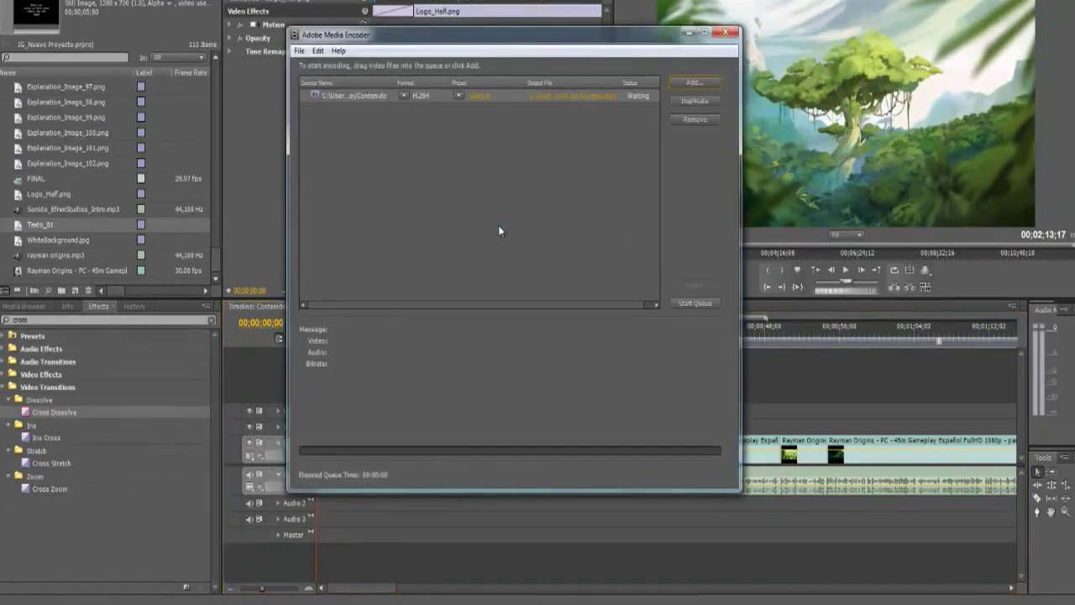
{"action": "left_click", "coordinate": [698, 304]}
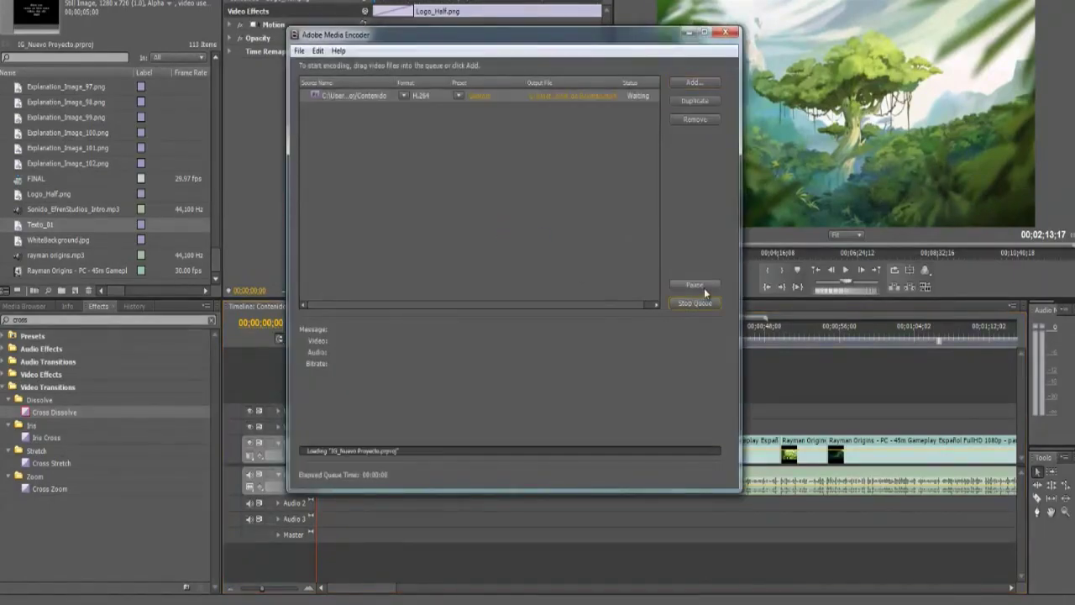